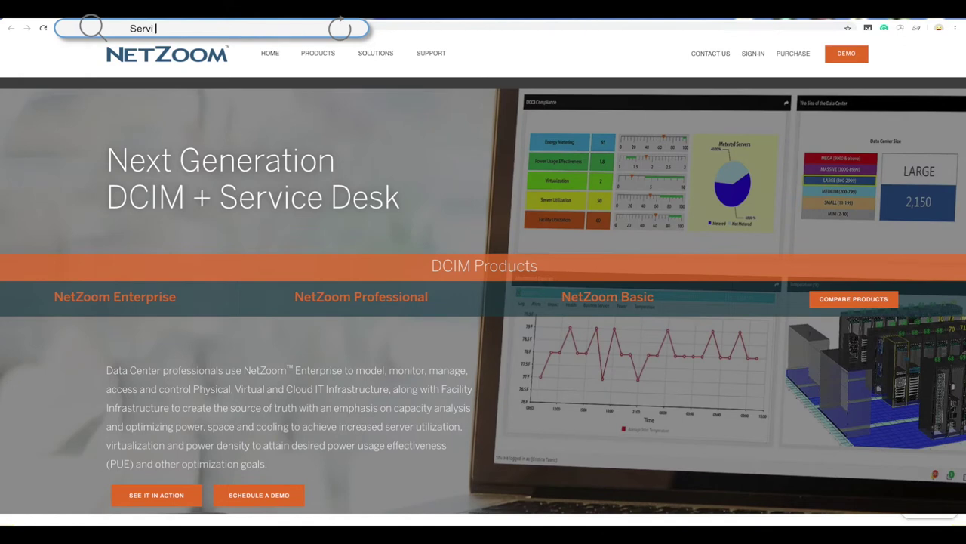
# Load the NetZoom service site by entering NetZoom.com in Chrome's address bar
pyautogui.write('NetZoom.com')
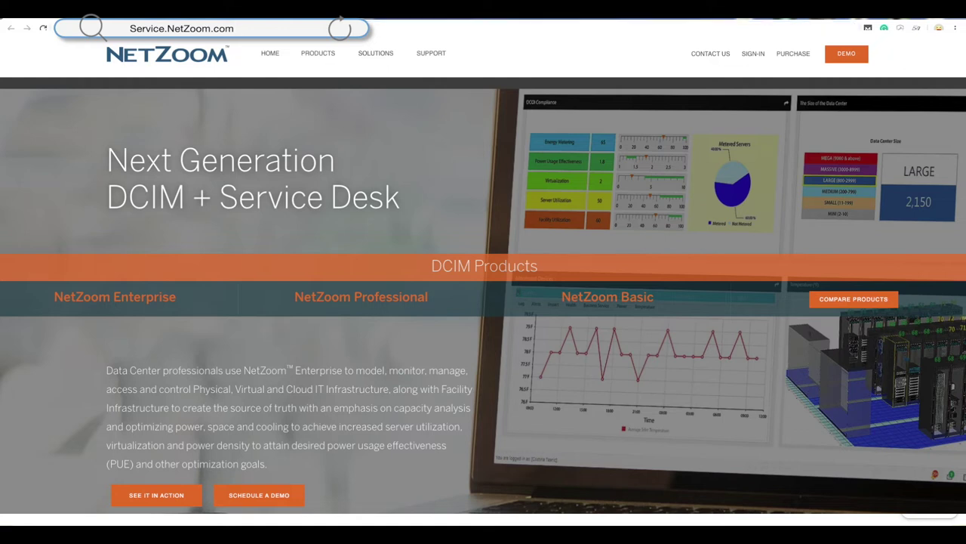
pyautogui.press('Return')
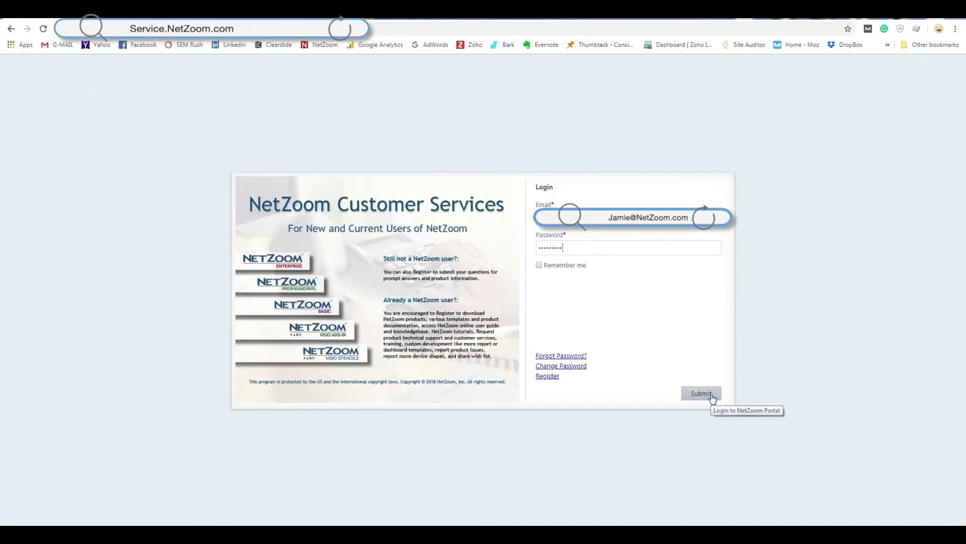
# Submit the filled-in NetZoom Customer Services login details
pyautogui.click(712, 398)
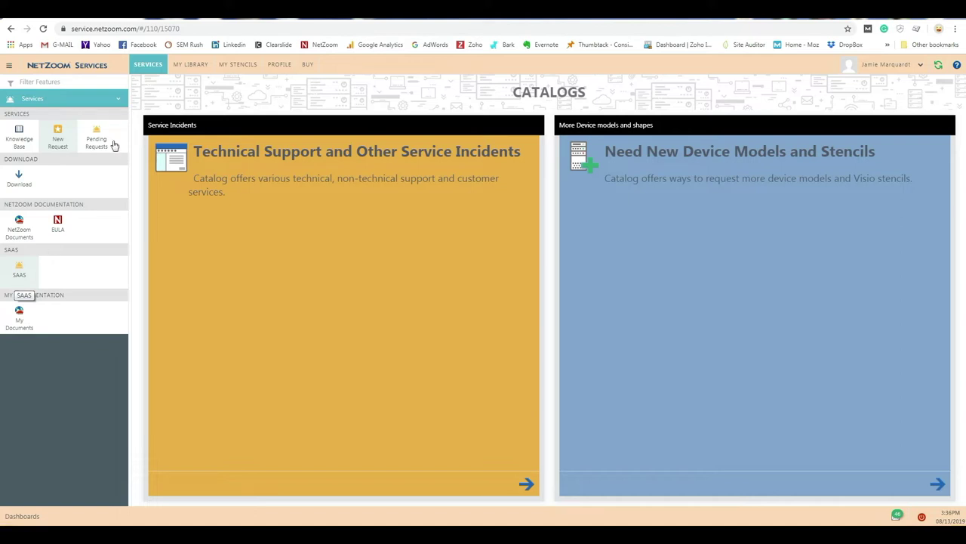
# Launch the NetZoom Basic SaaS edition from the left sidebar's SAAS icon
pyautogui.click(22, 284)
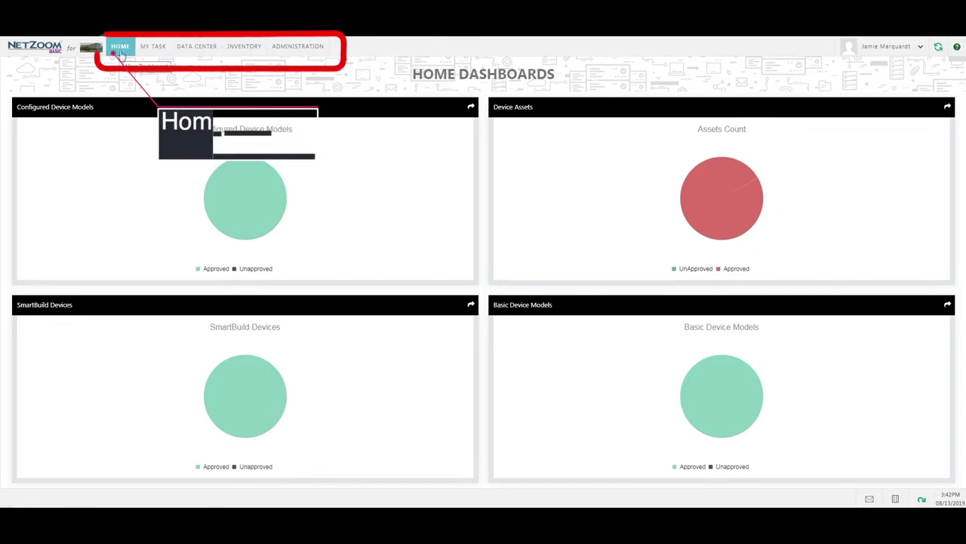
# Enlarge the Configured Device Models chart, export it to PDF and open the downloaded file
pyautogui.click(469, 110)
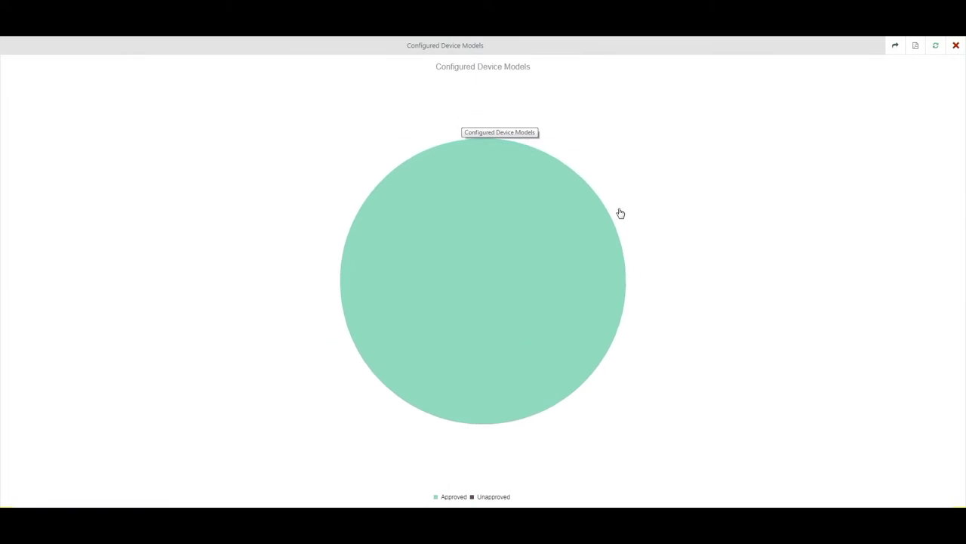
pyautogui.click(915, 47)
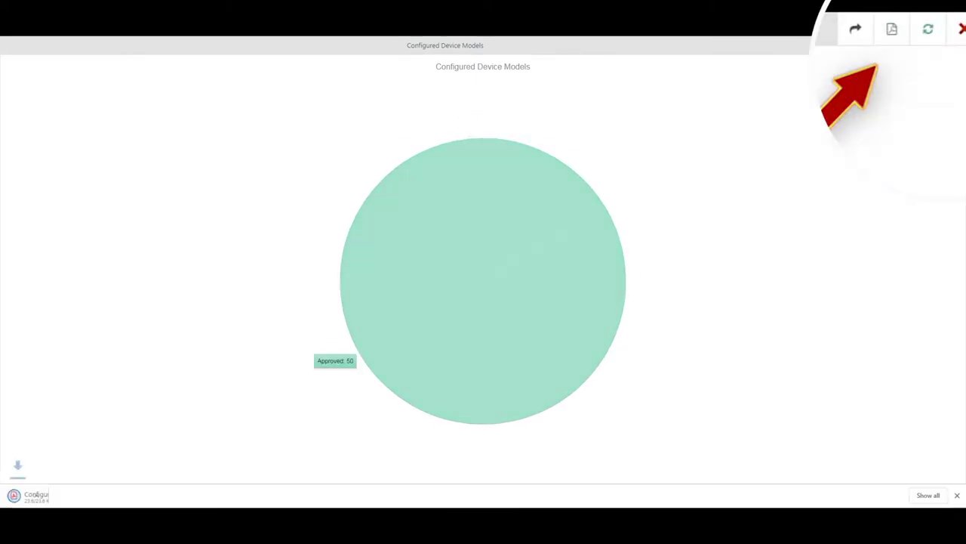
pyautogui.click(66, 496)
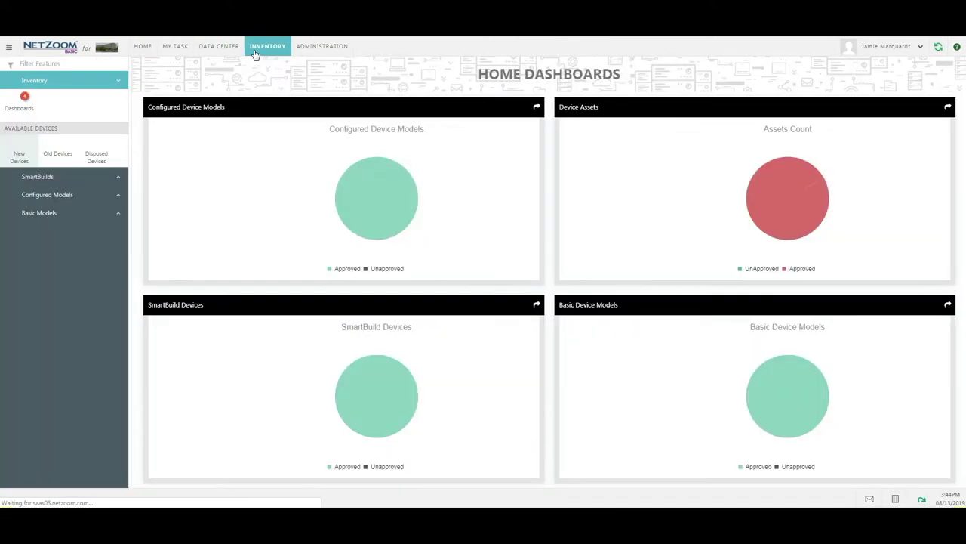
# Open Inventory > New Devices, use the Inventory - New menu, and open the Device Library search
pyautogui.click(257, 48)
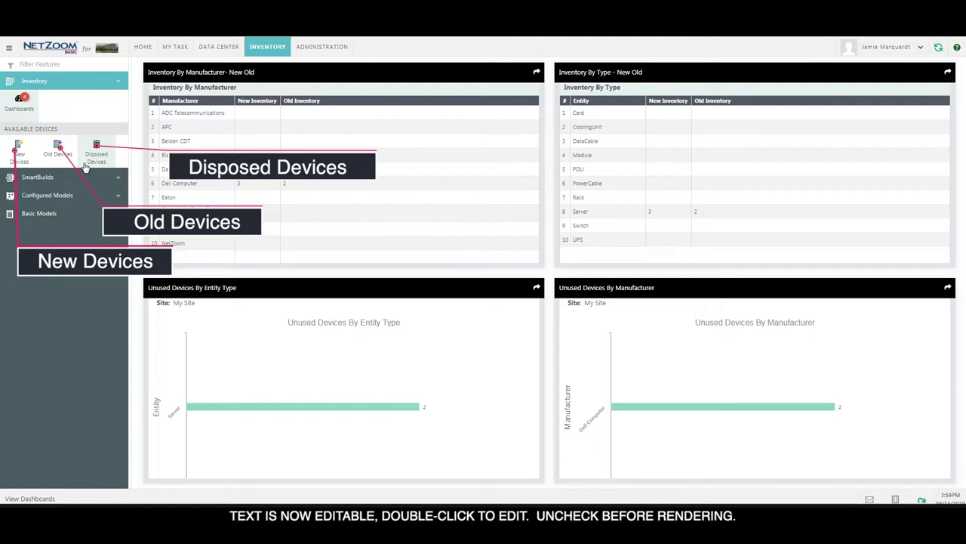
pyautogui.click(22, 163)
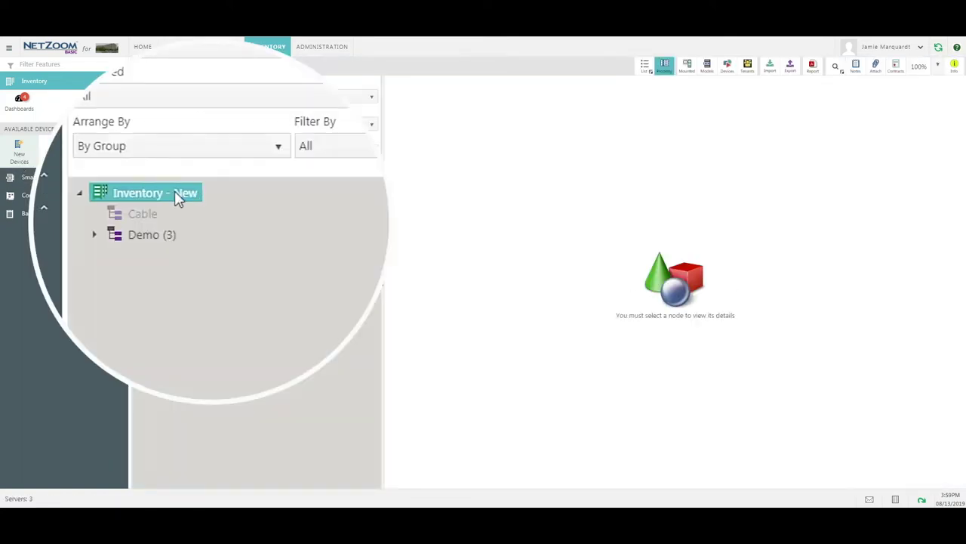
pyautogui.rightClick(175, 193)
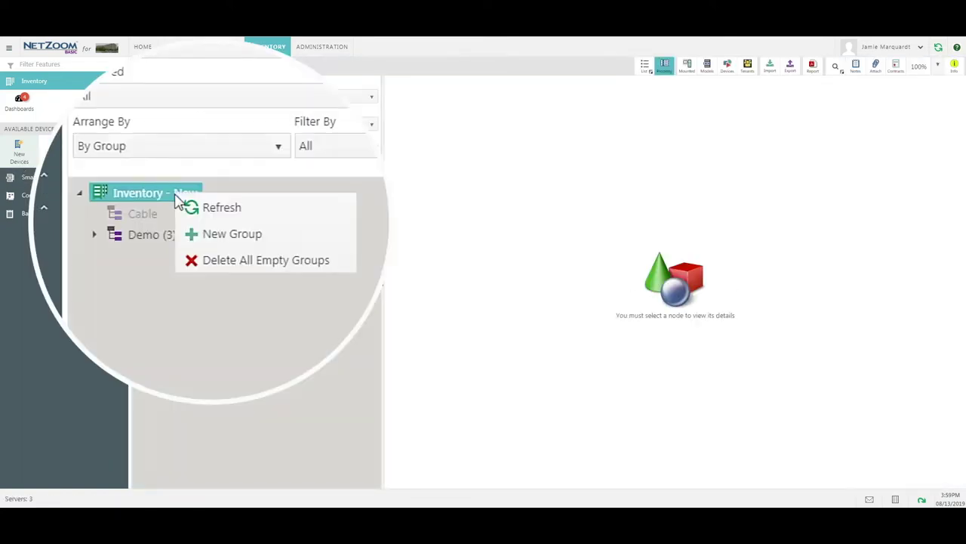
pyautogui.click(308, 234)
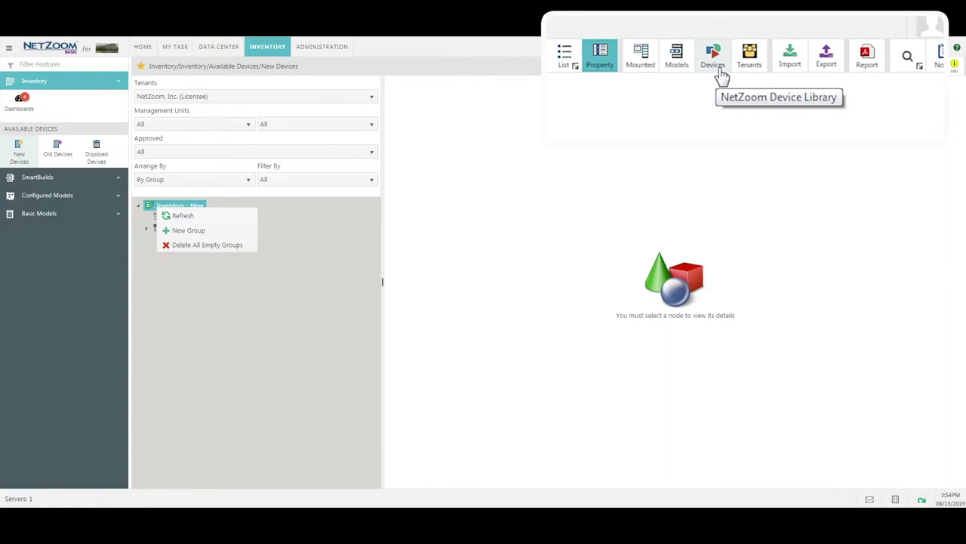
pyautogui.click(720, 71)
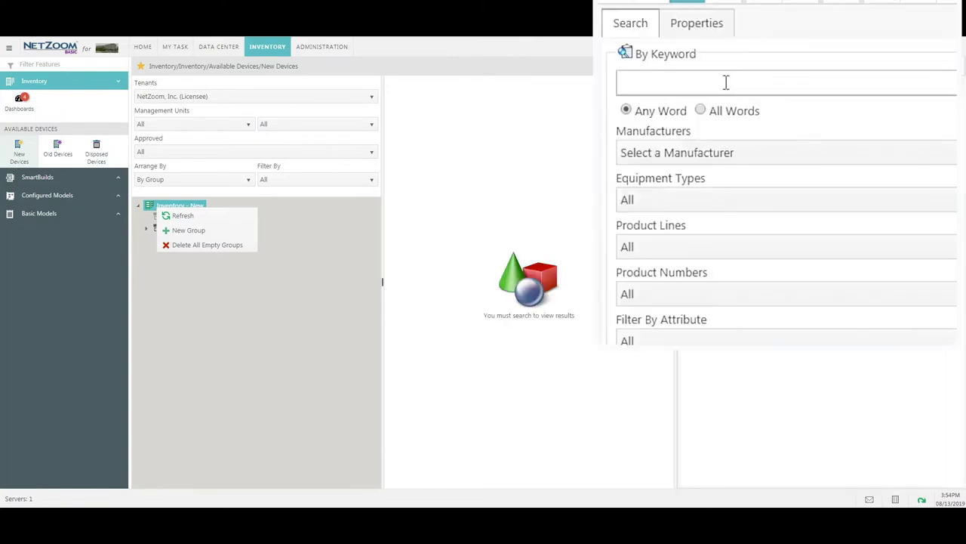
# Search R710 and drag the Dell PowerEdge R710 (2.5 Inch HDD) Front view onto the Demo group
pyautogui.click(721, 83)
pyautogui.write('R710')
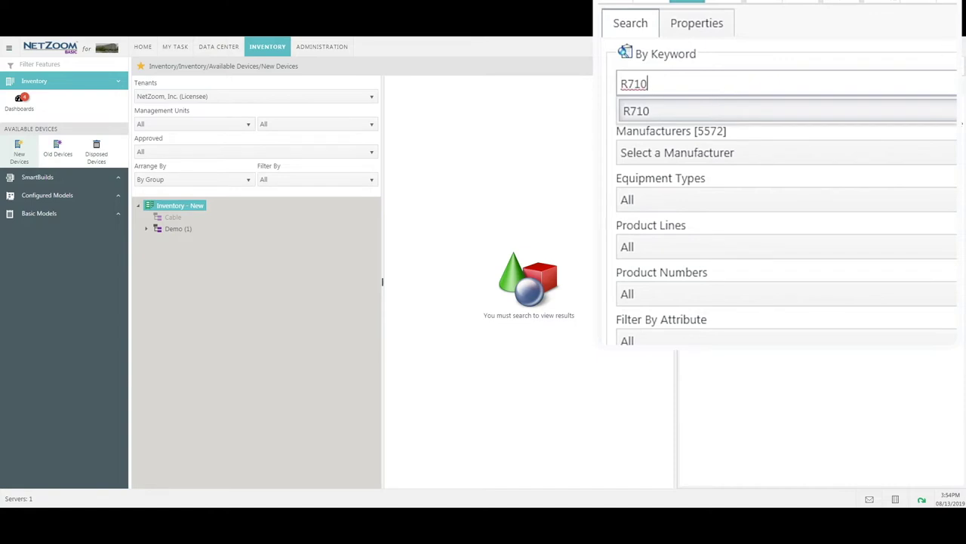
pyautogui.press('Return')
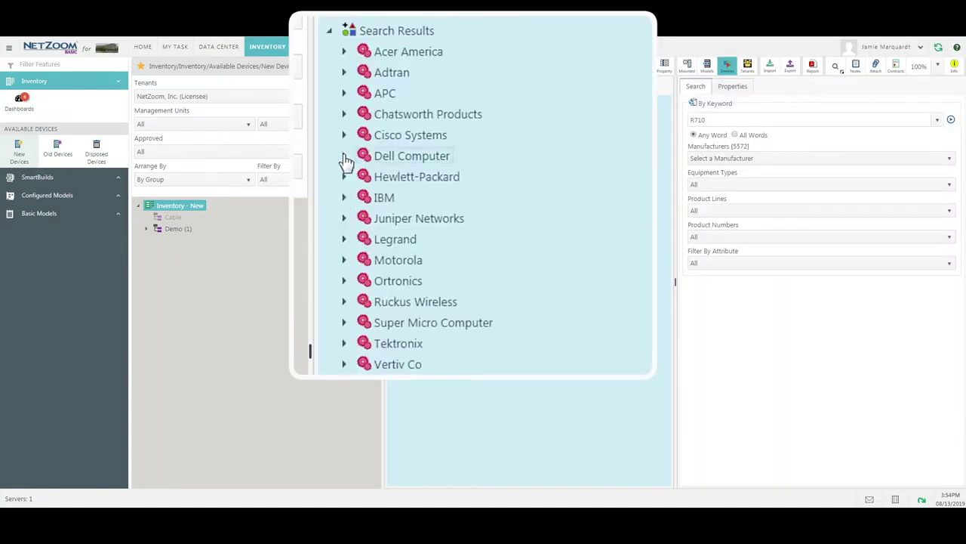
pyautogui.click(344, 157)
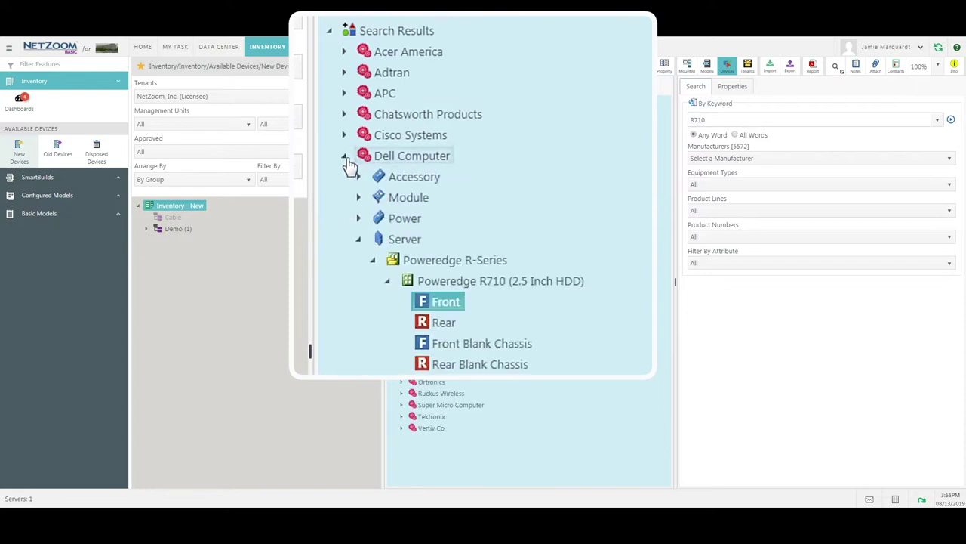
pyautogui.click(449, 281)
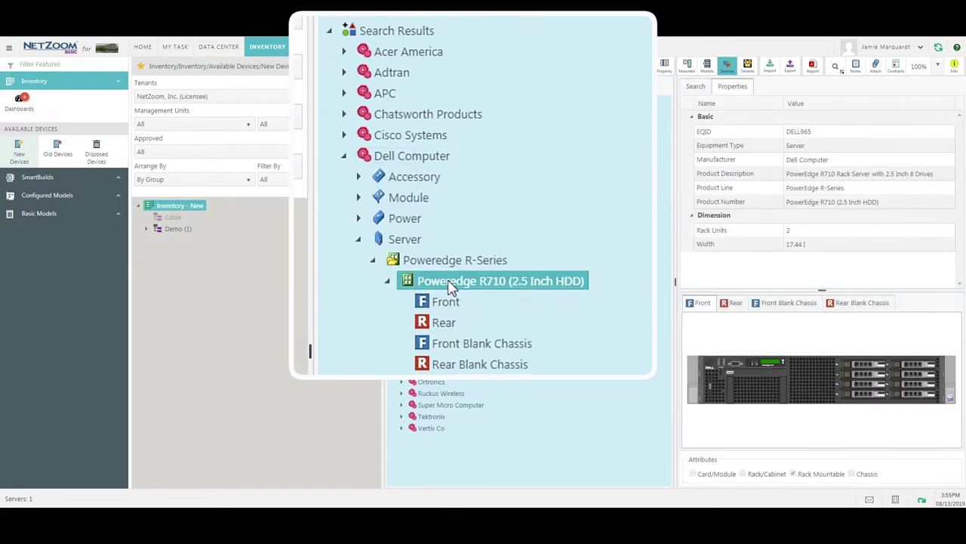
pyautogui.click(445, 302)
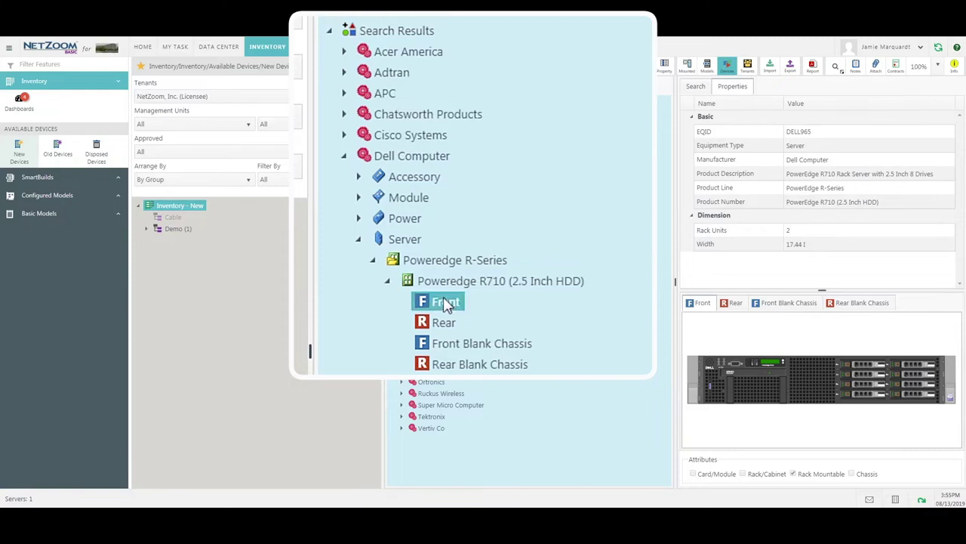
pyautogui.moveTo(453, 255); pyautogui.dragTo(172, 231)
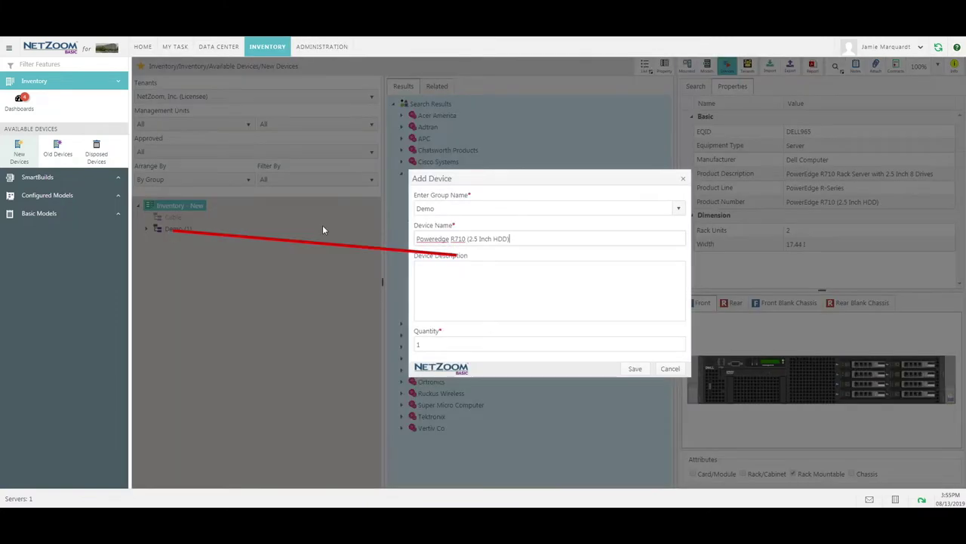
# Name the device 'Demo Server', set quantity to 2, and add them to Demo
pyautogui.tripleClick(440, 239)
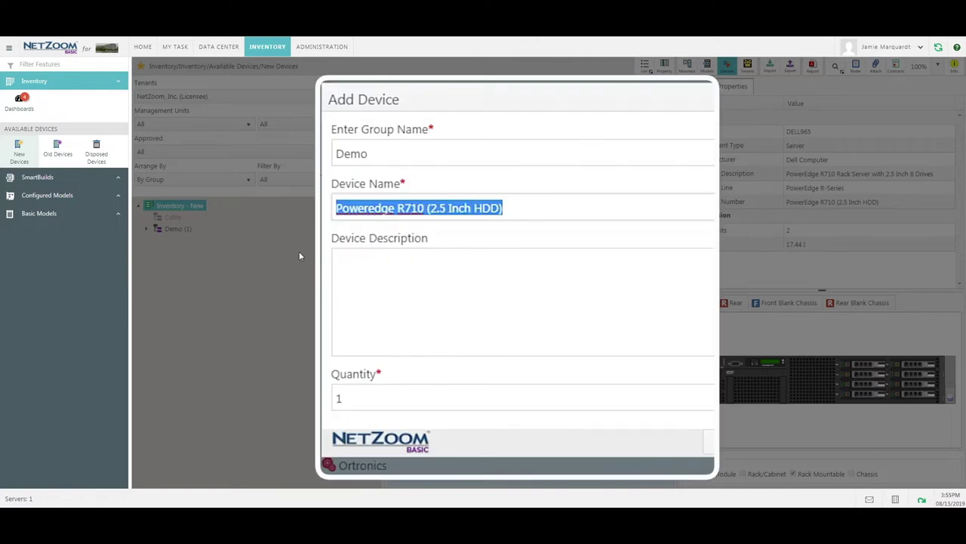
pyautogui.write('Demo Server')
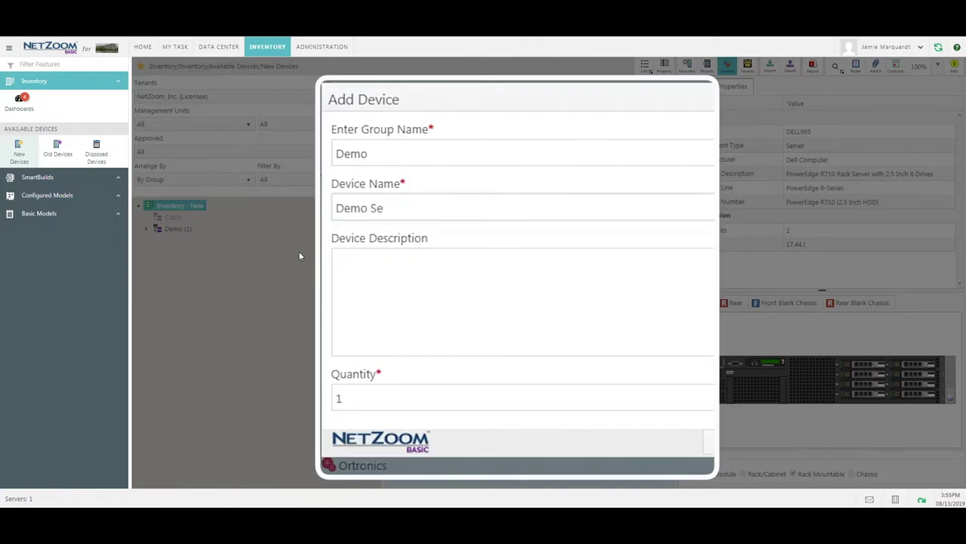
pyautogui.doubleClick(340, 398)
pyautogui.write('2')
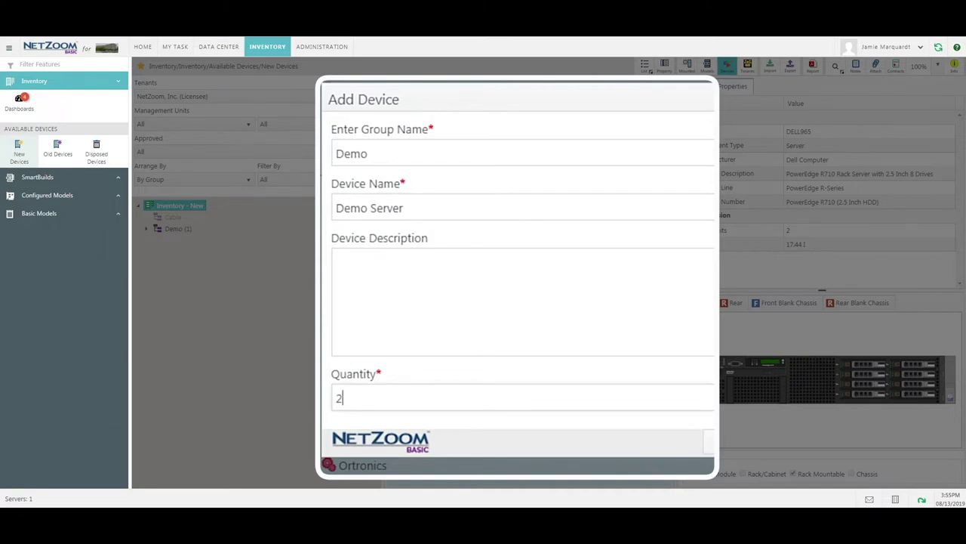
pyautogui.click(630, 370)
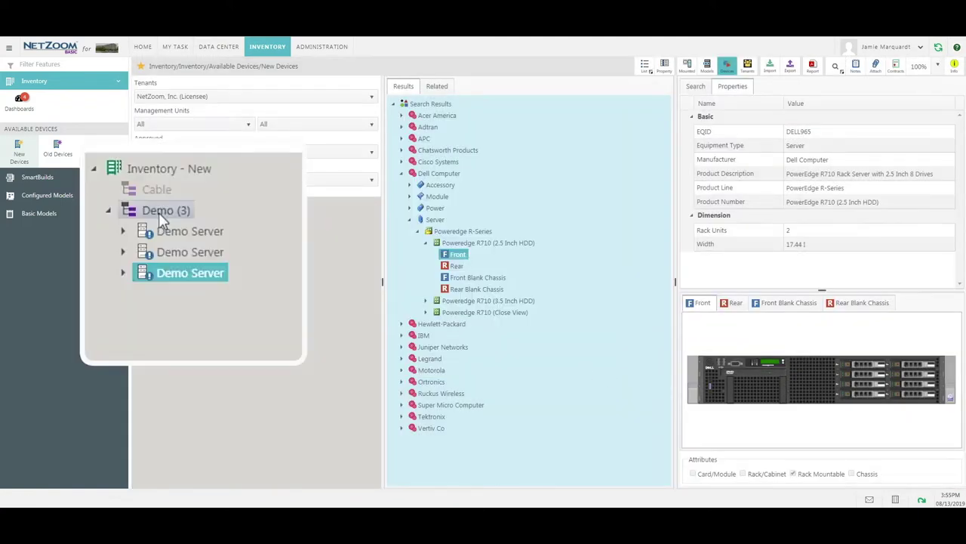
# Approve every device in the Demo group from its right-click menu
pyautogui.rightClick(166, 231)
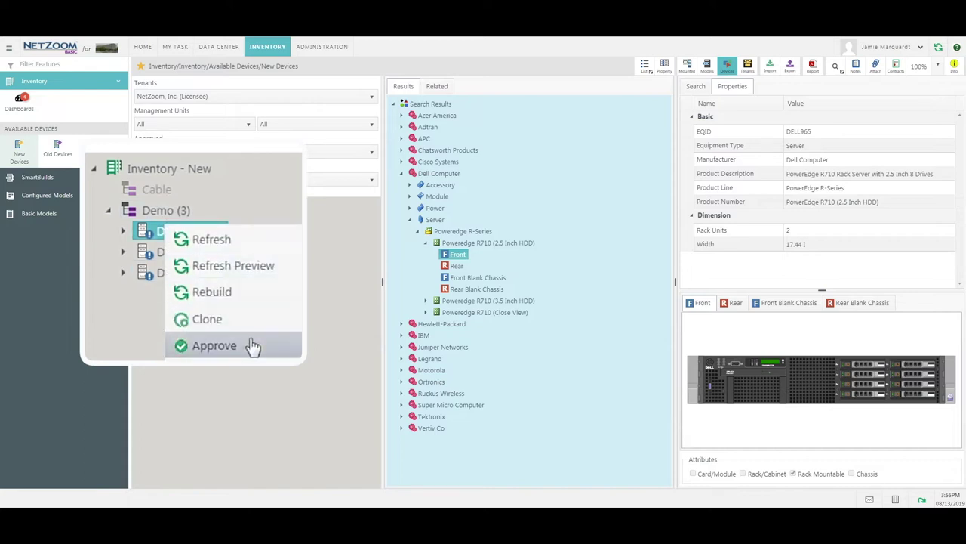
pyautogui.rightClick(159, 210)
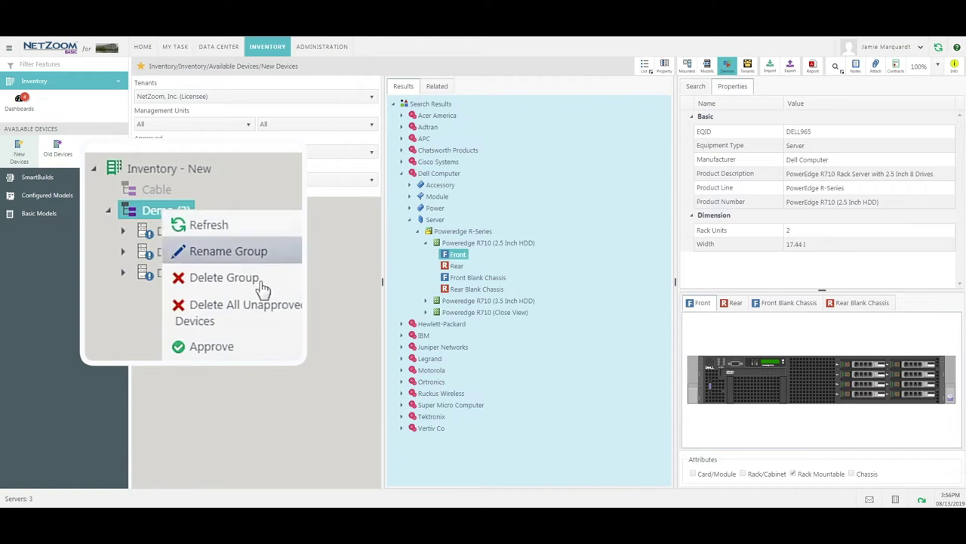
pyautogui.click(273, 349)
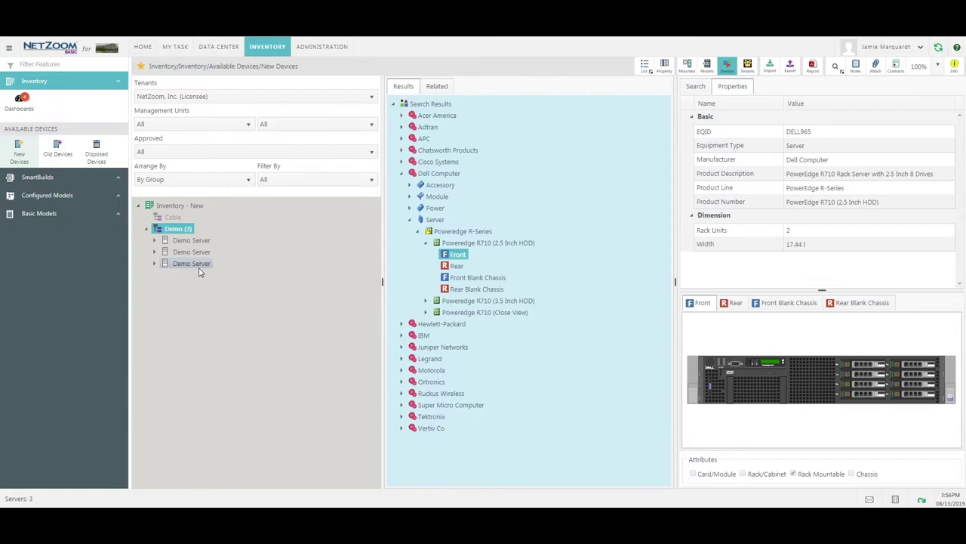
pyautogui.click(218, 53)
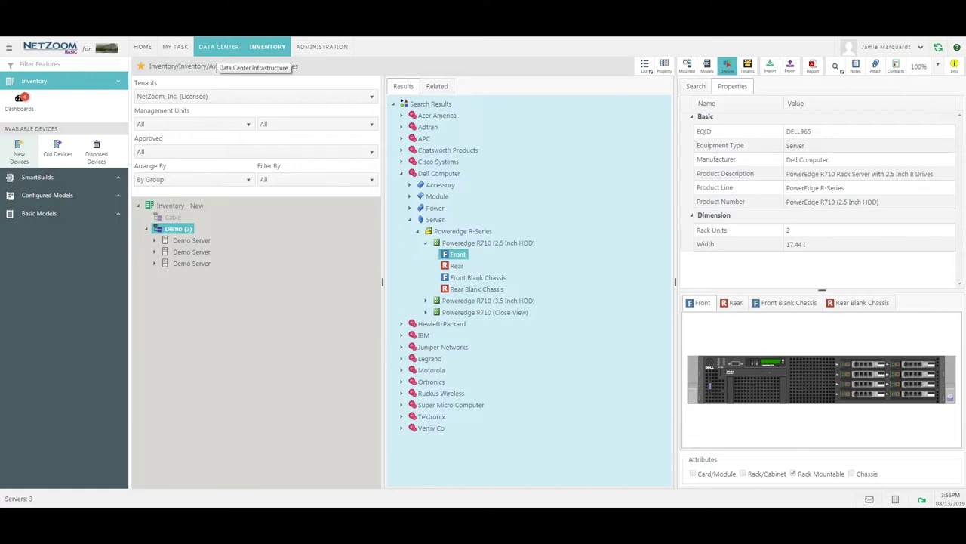
# Browse Old Devices, then Disposed Devices, expanding the disposed Demo group's servers
pyautogui.click(58, 151)
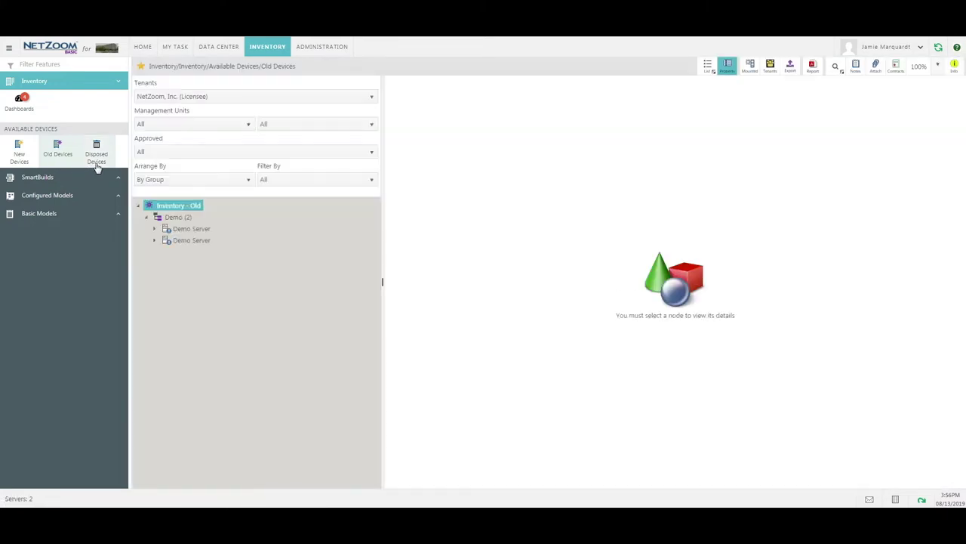
pyautogui.click(96, 165)
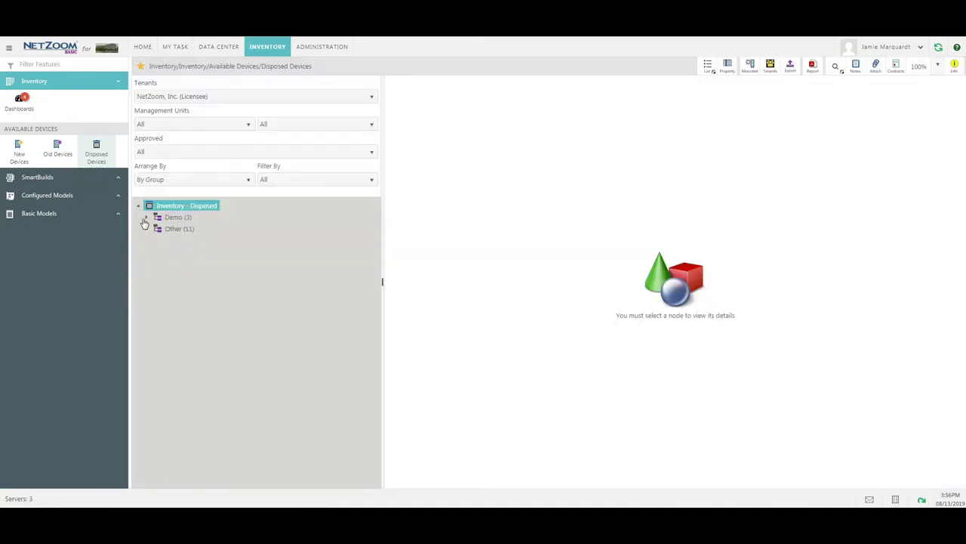
pyautogui.click(145, 219)
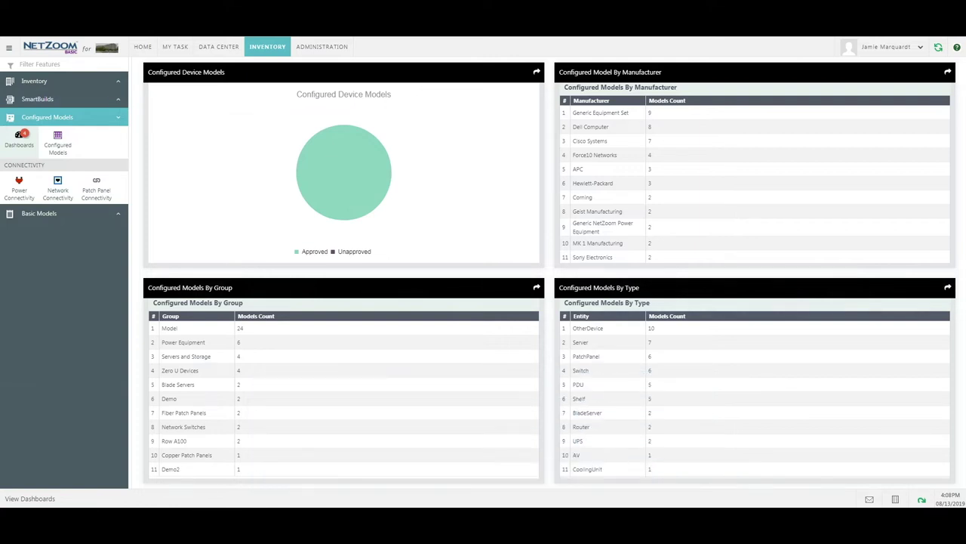
# Open Configured Models and run an R710 keyword search in the device library
pyautogui.click(66, 156)
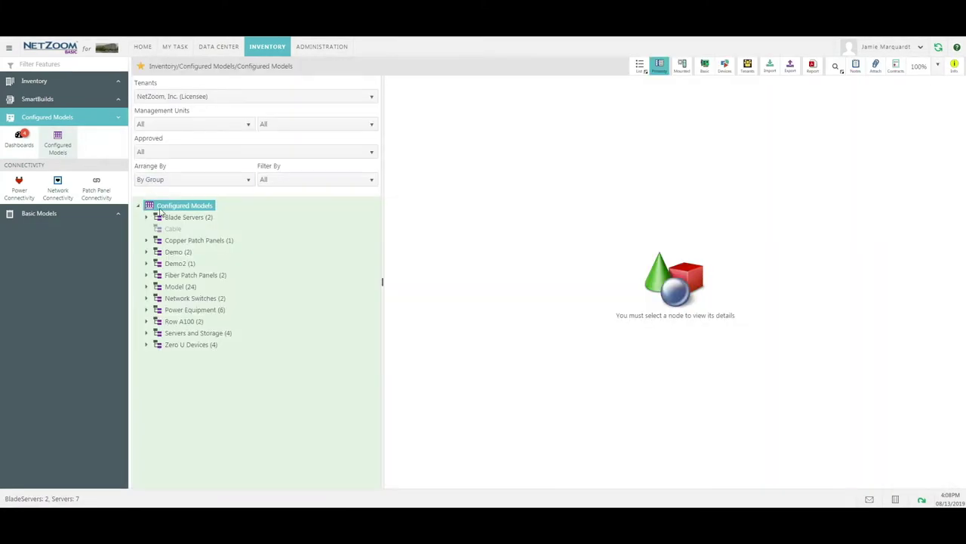
pyautogui.rightClick(160, 212)
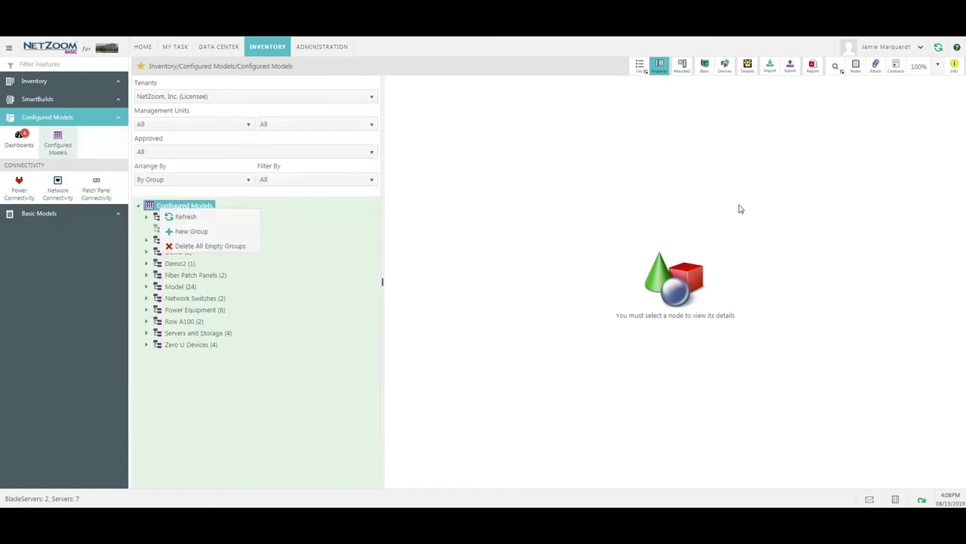
pyautogui.click(724, 69)
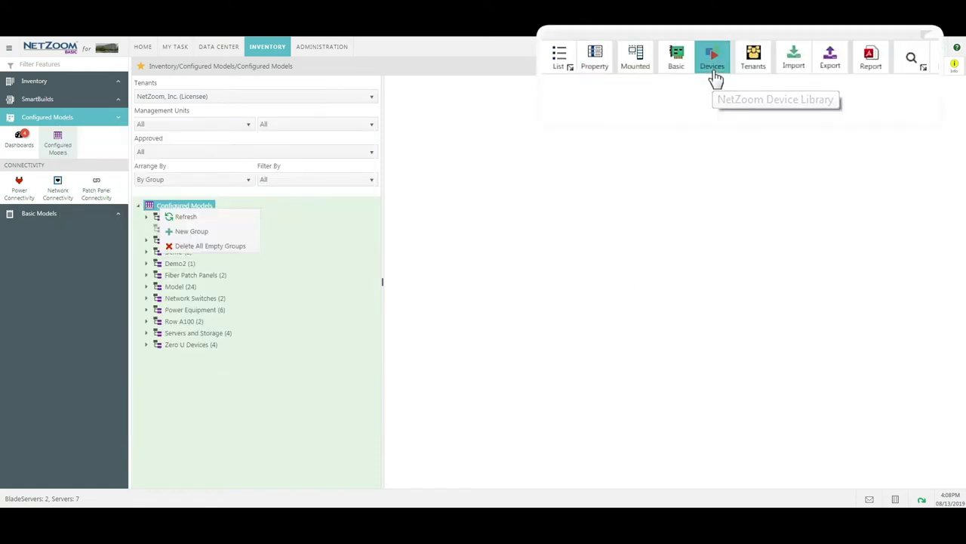
pyautogui.click(715, 119)
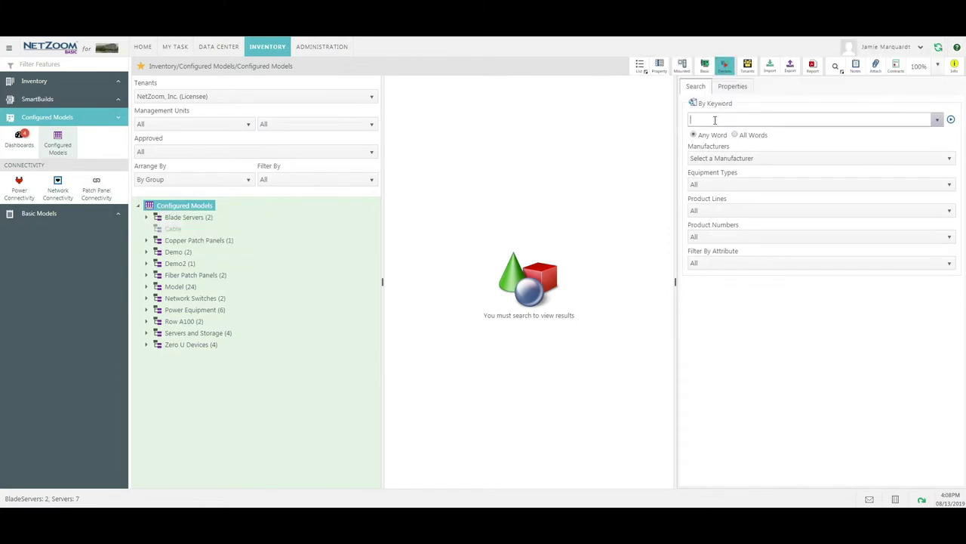
pyautogui.write('R')
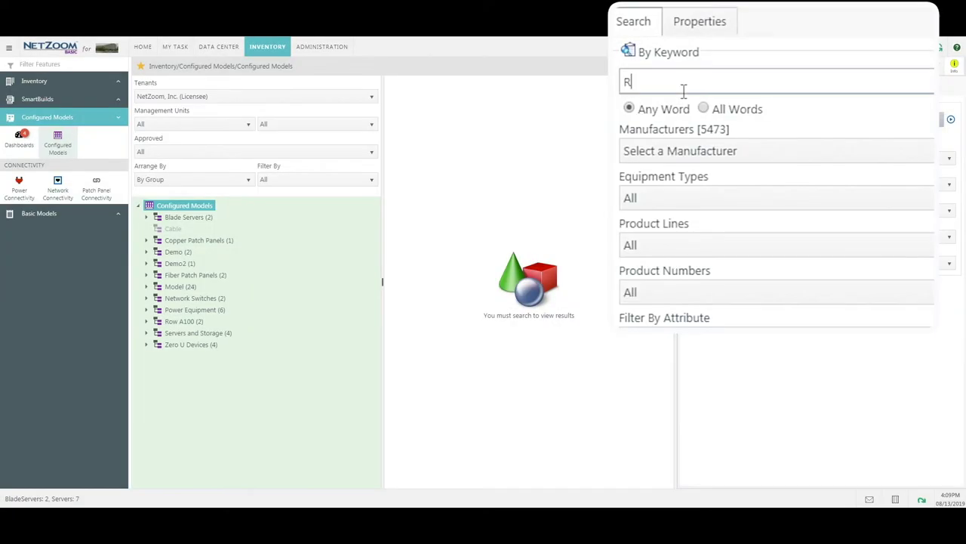
pyautogui.write('710')
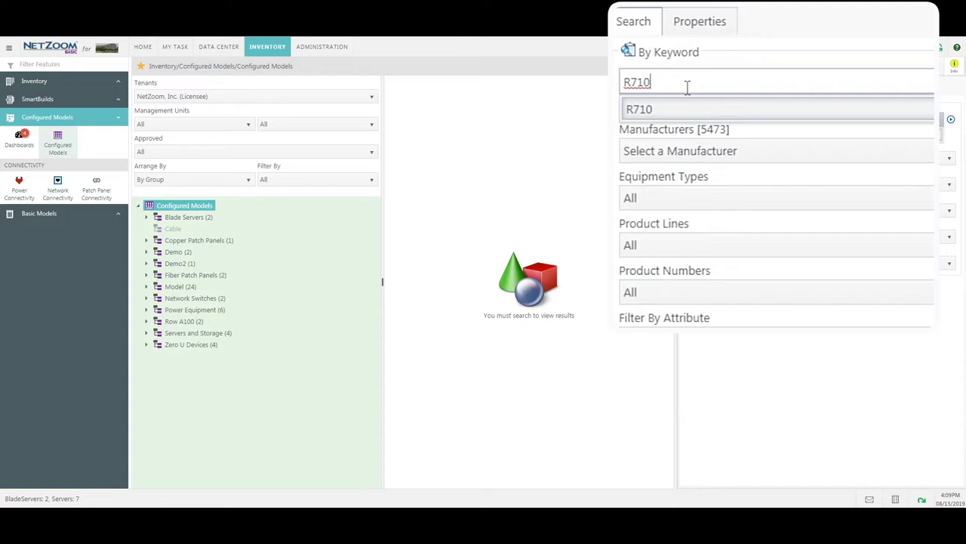
pyautogui.click(952, 121)
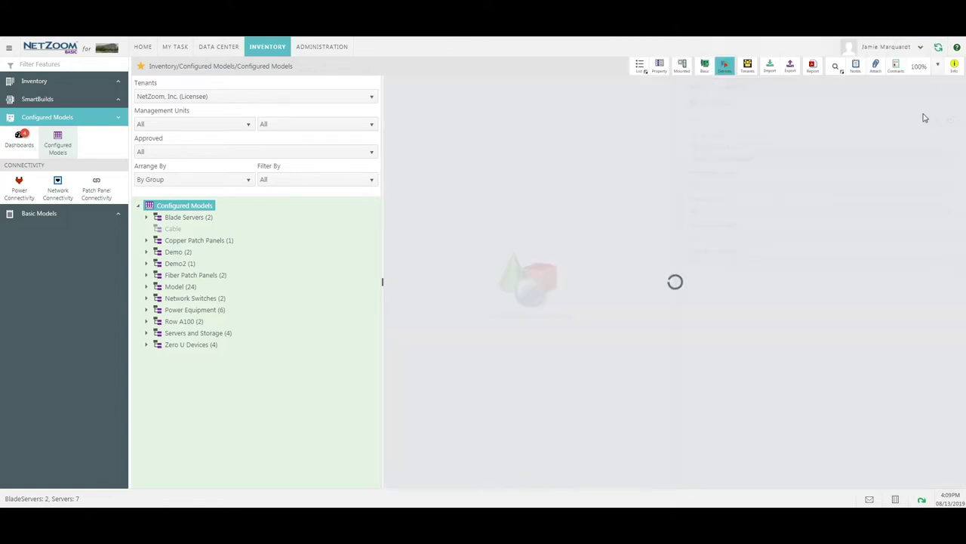
# Expand Dell Computer > Server > Poweredge R710 (2.5 Inch HDD) and preview its Front and Front Blank Chassis views
pyautogui.click(345, 124)
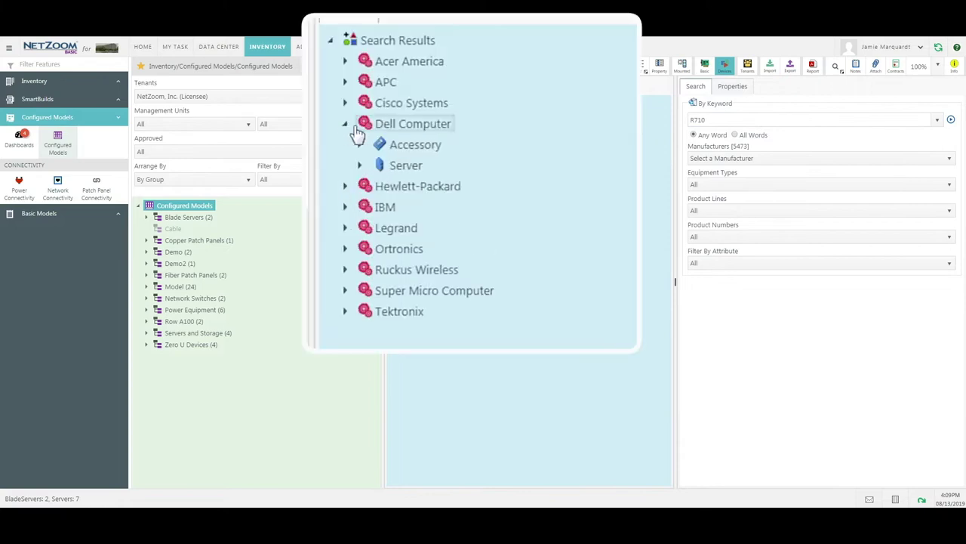
pyautogui.click(359, 165)
pyautogui.click(472, 210)
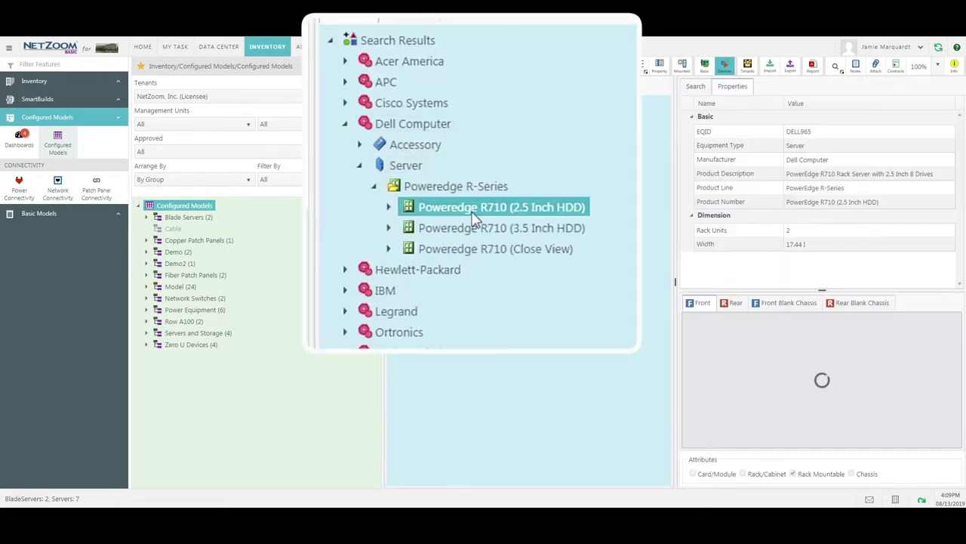
pyautogui.click(389, 210)
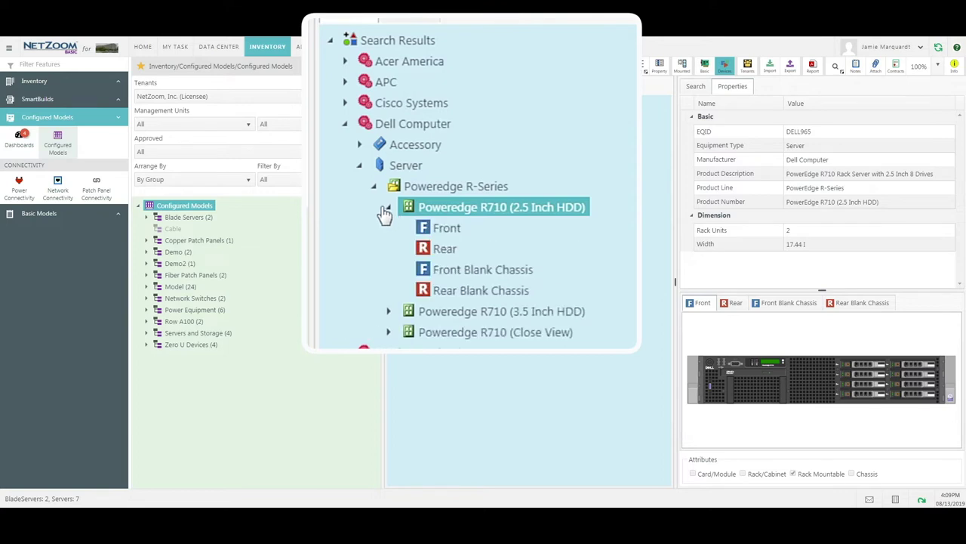
pyautogui.click(441, 233)
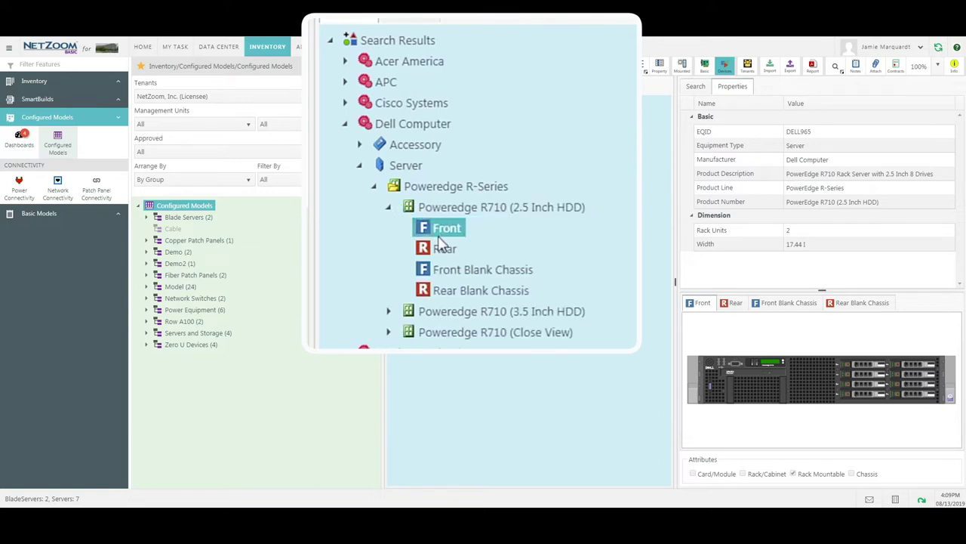
pyautogui.click(475, 276)
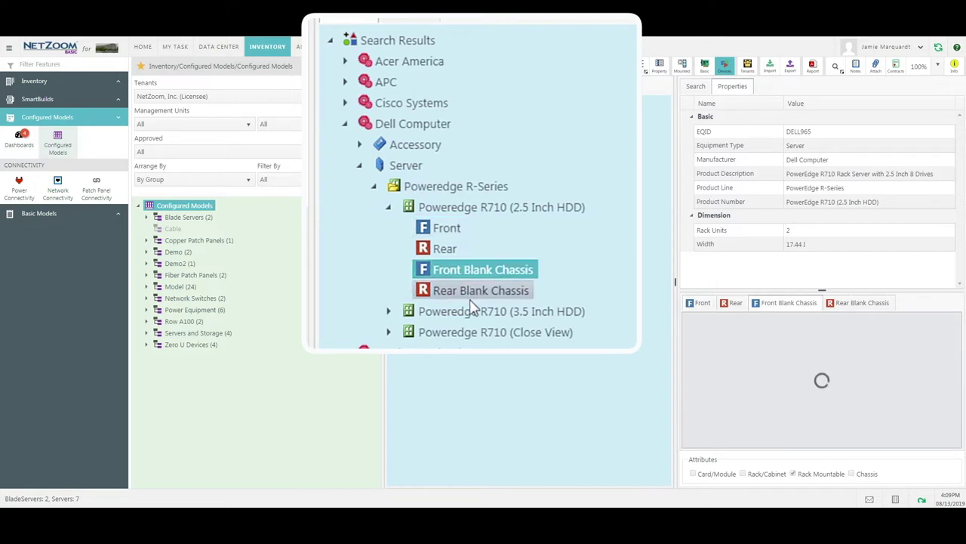
# Drag the Poweredge R710 Front view into the Demo group and save it as 'Configured Server'
pyautogui.moveTo(457, 209); pyautogui.dragTo(175, 257)
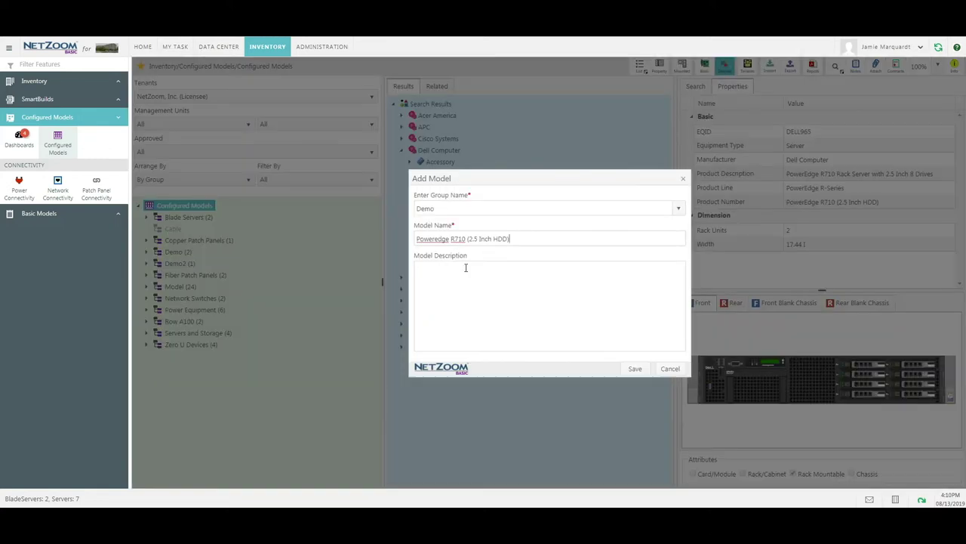
pyautogui.hotkey('ctrl', 'a')
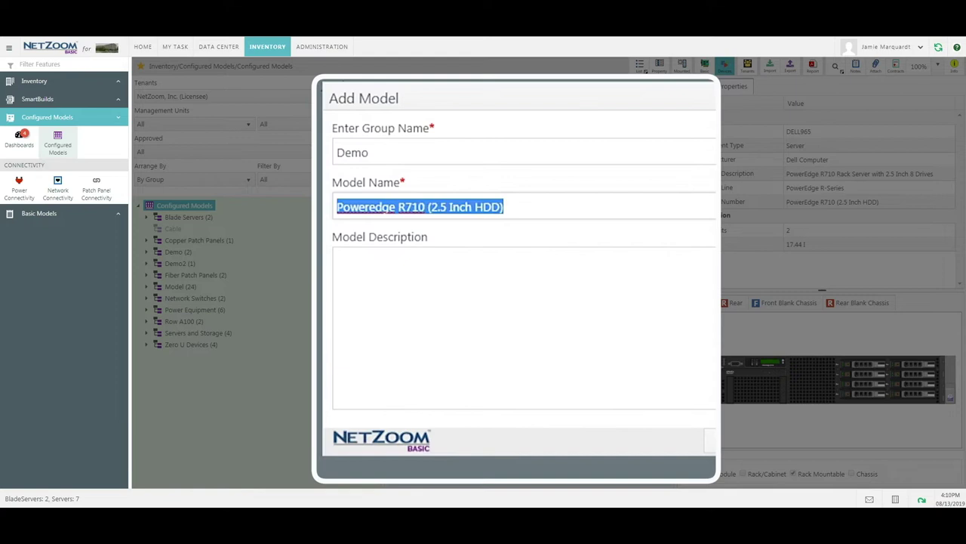
pyautogui.press('BackSpace')
pyautogui.write('Con')
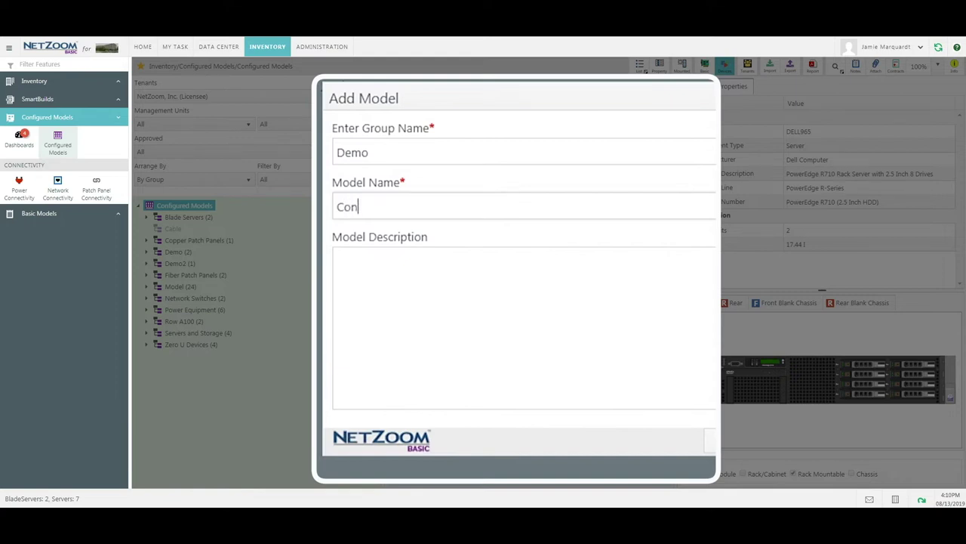
pyautogui.write('figured Server')
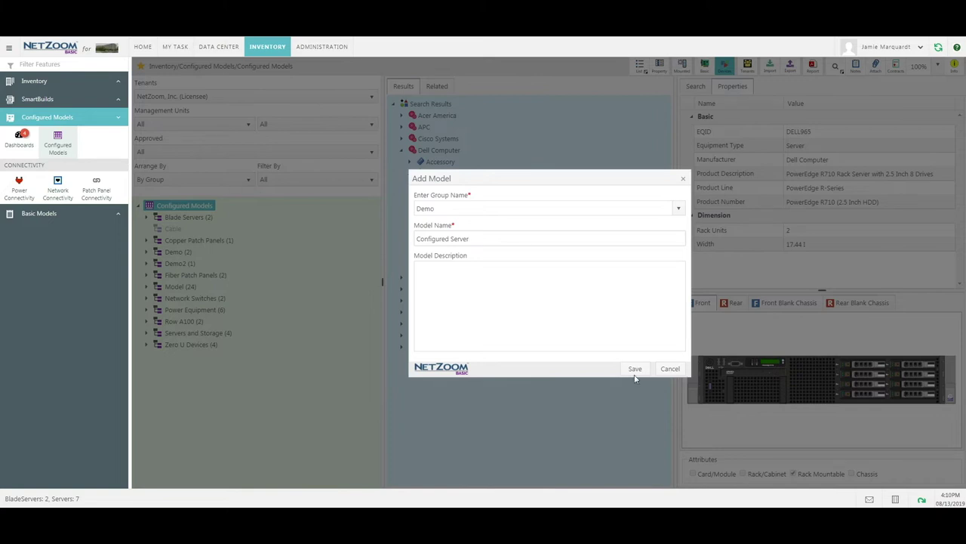
pyautogui.click(635, 368)
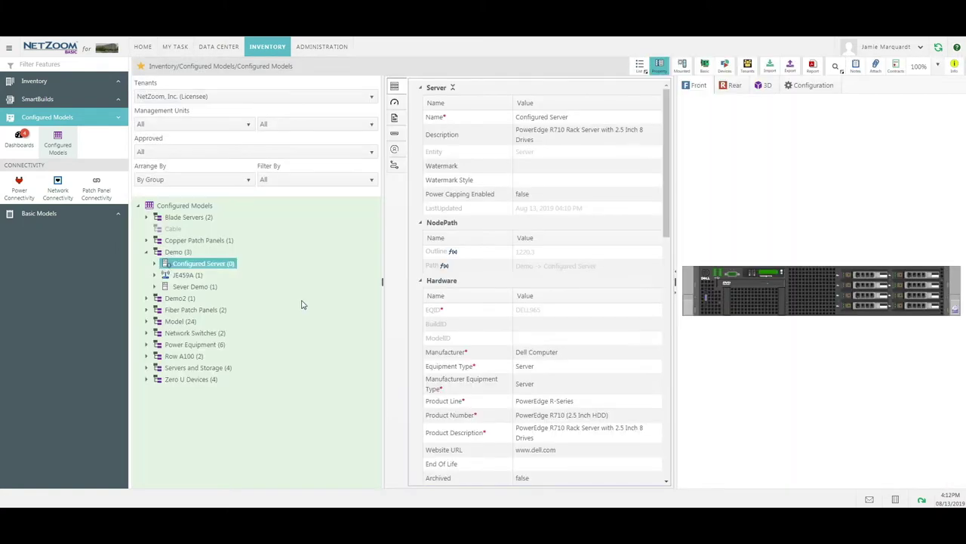
# Expand Configured Server and list the components on its Rear side
pyautogui.click(154, 262)
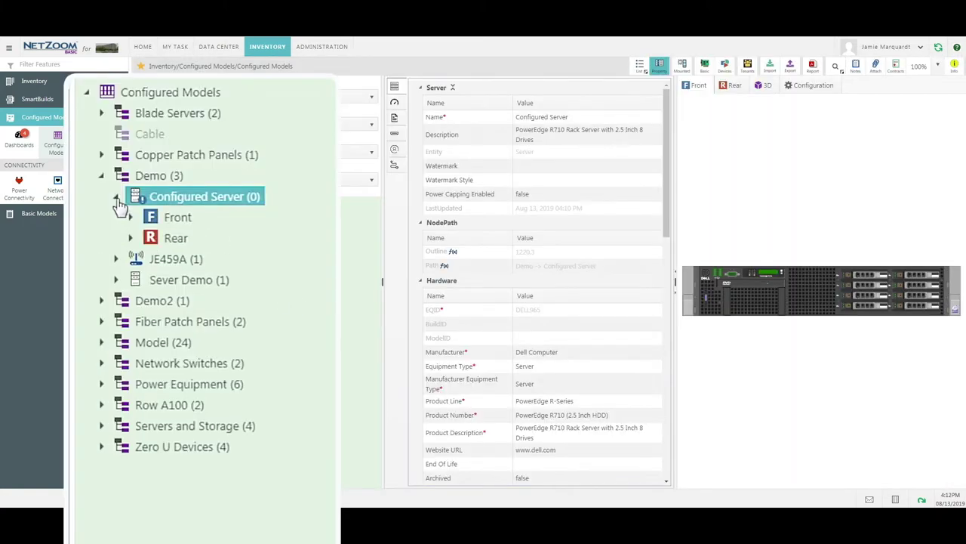
pyautogui.click(131, 217)
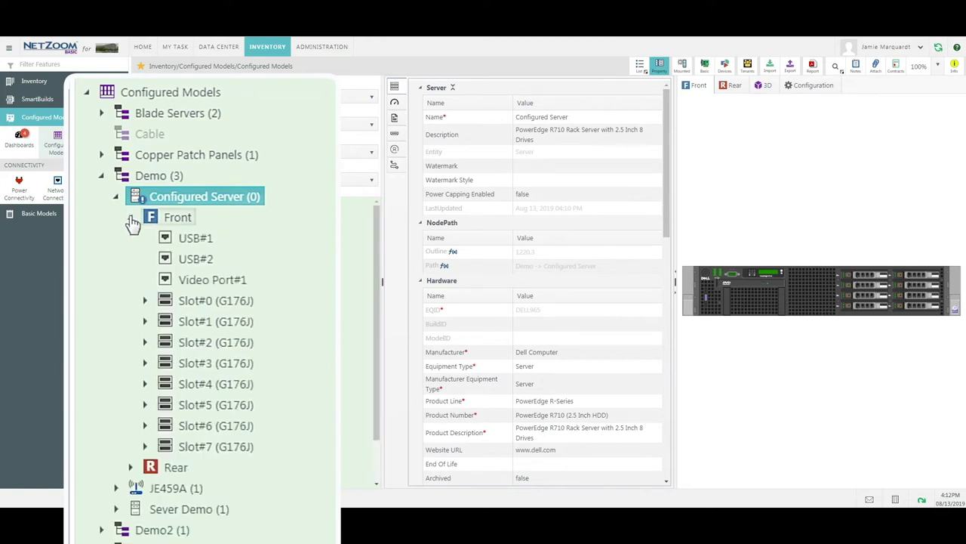
pyautogui.click(131, 467)
pyautogui.scroll(-5, 160, 468)
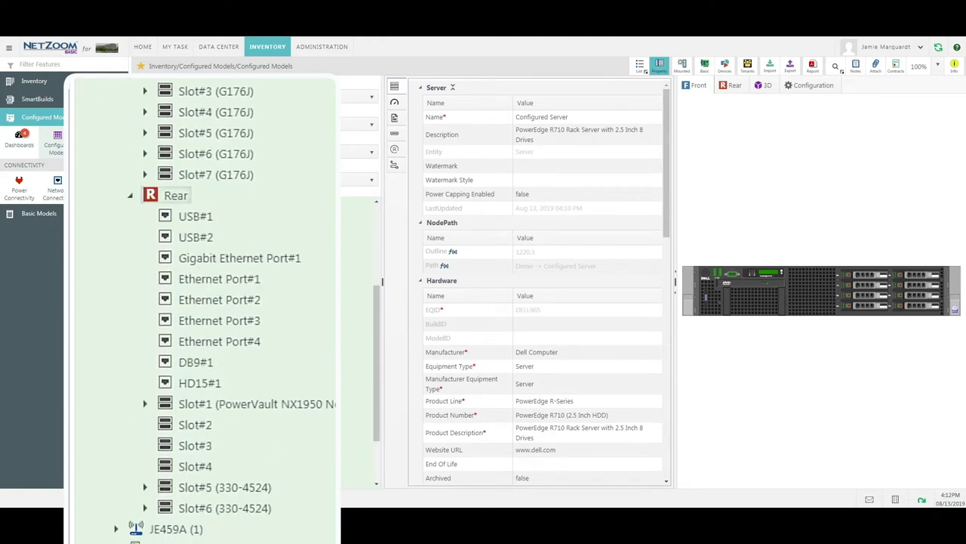
# Rename Ethernet Port#4 to 'RJ45#4', then select the empty rear Slot#2
pyautogui.click(231, 344)
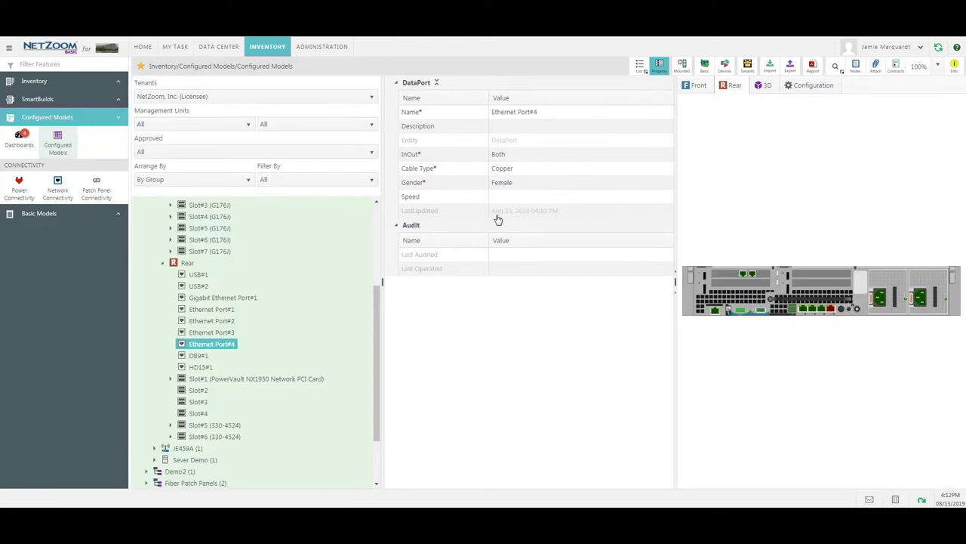
pyautogui.click(546, 115)
pyautogui.write('R')
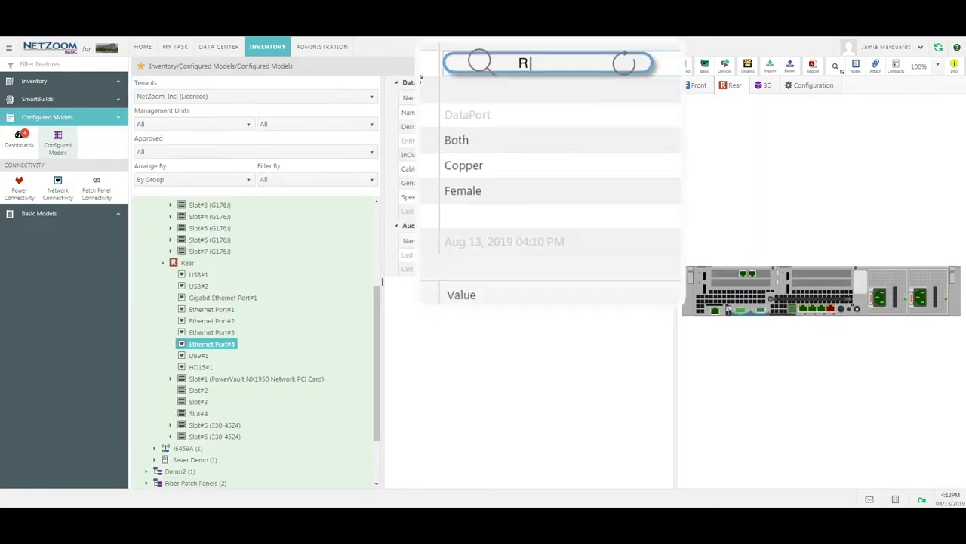
pyautogui.write('J45#4')
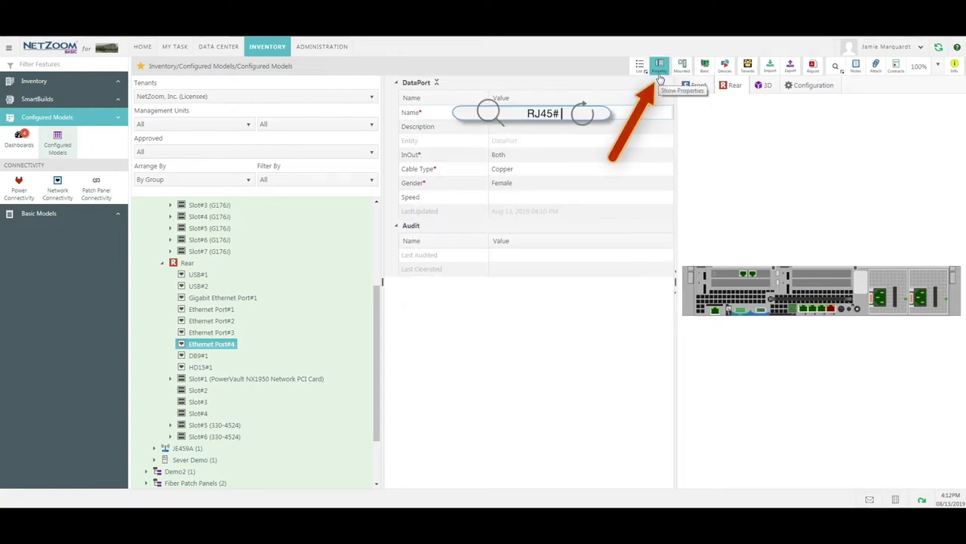
pyautogui.click(639, 161)
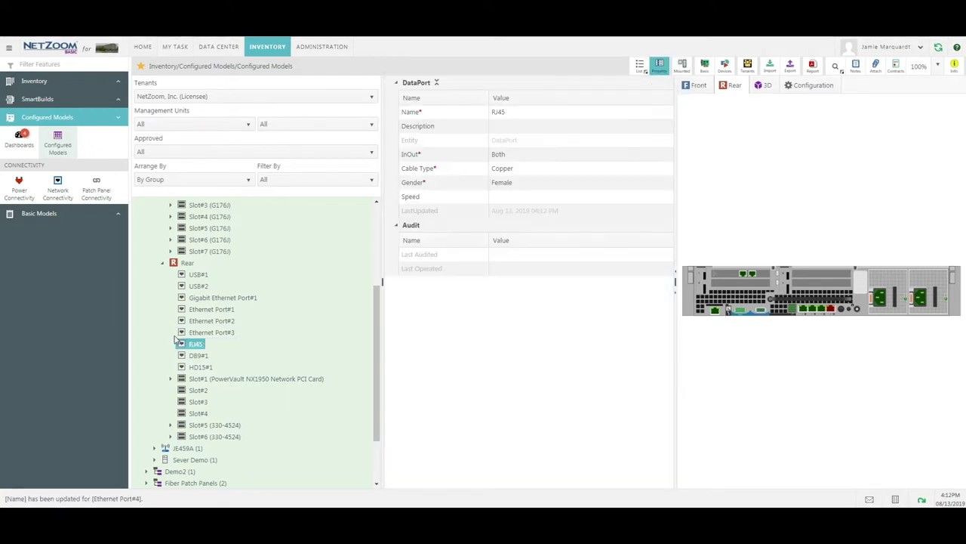
pyautogui.click(195, 390)
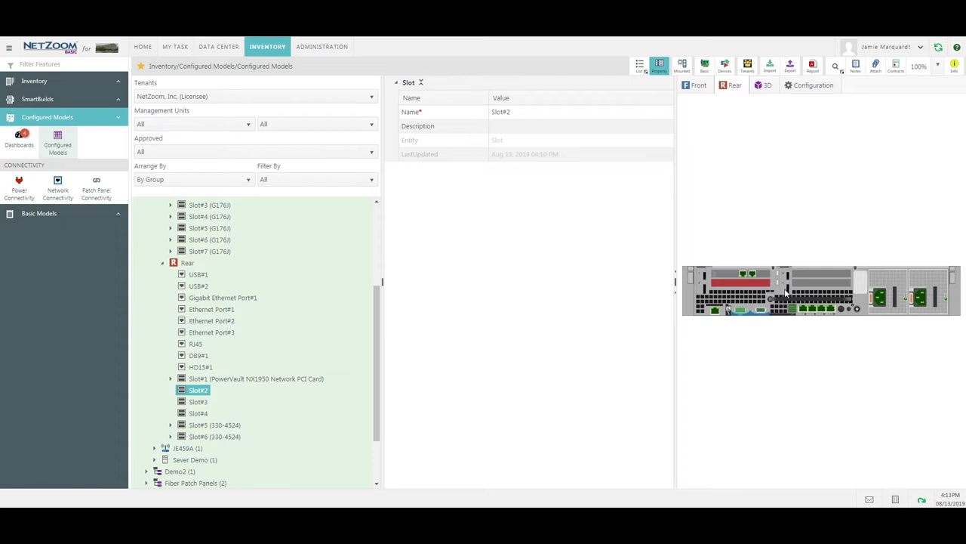
# Drag the Dimension C-Network Card's Rear Slots face from the Related devices into Slot#2 and save
pyautogui.click(724, 66)
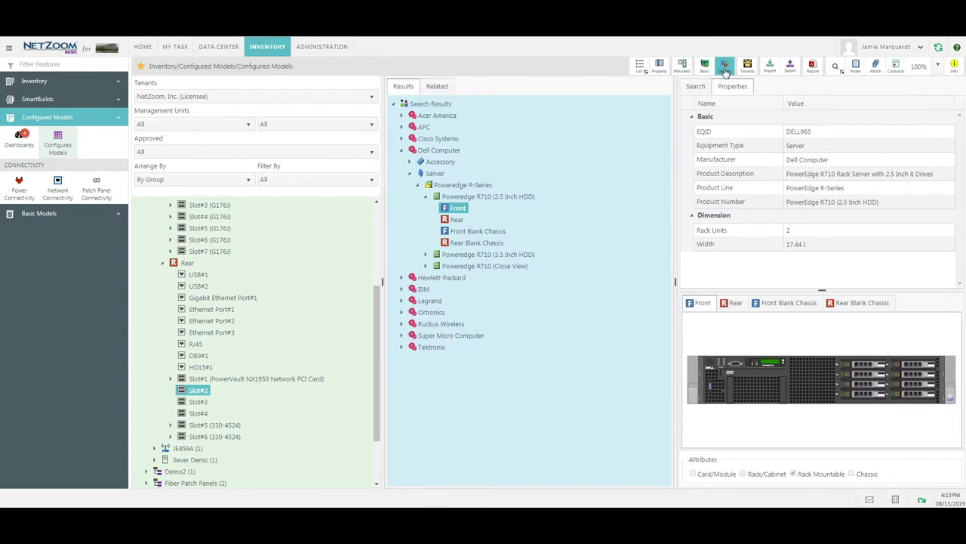
pyautogui.click(437, 86)
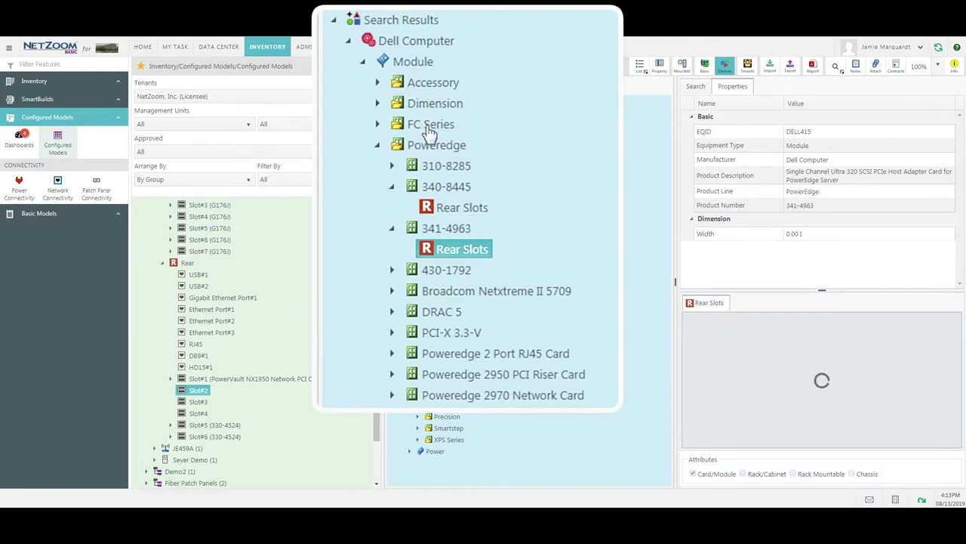
pyautogui.doubleClick(423, 112)
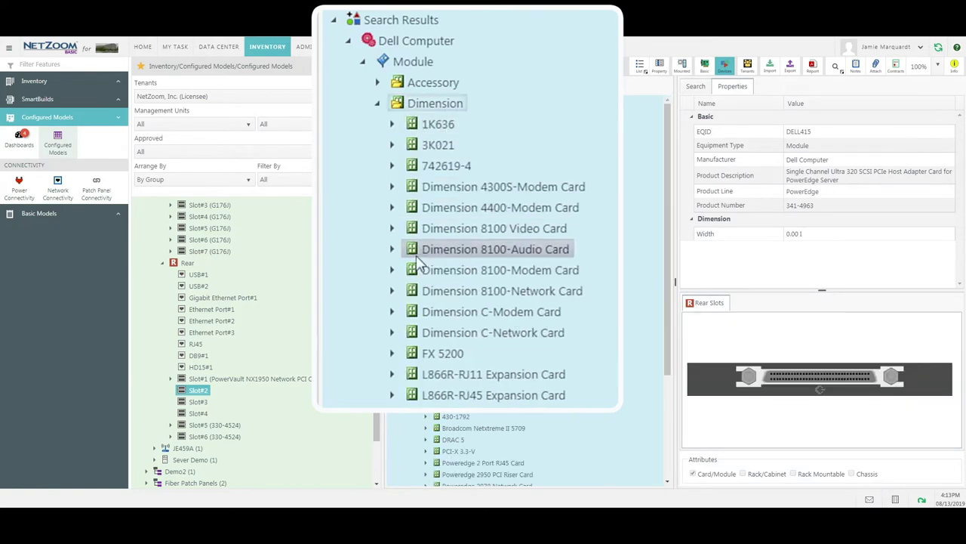
pyautogui.click(393, 339)
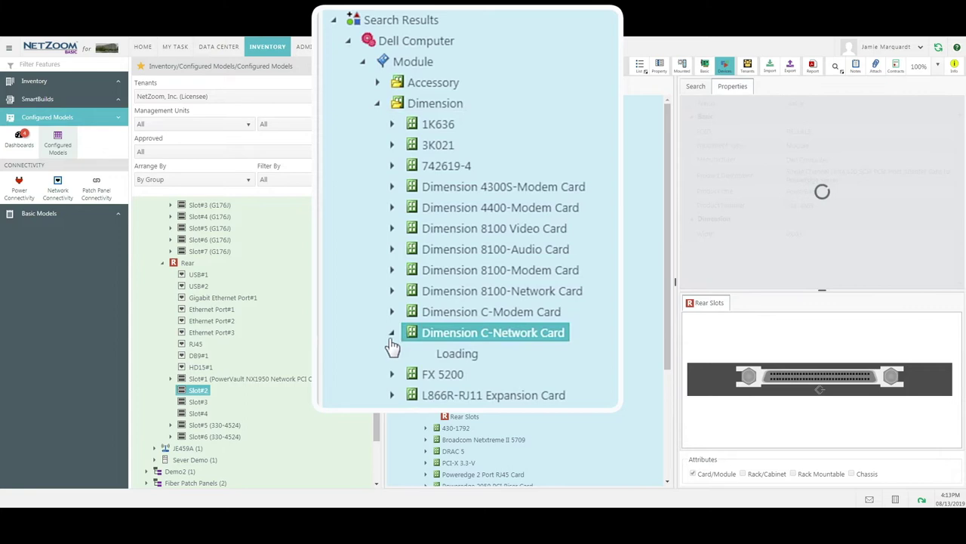
pyautogui.click(460, 289)
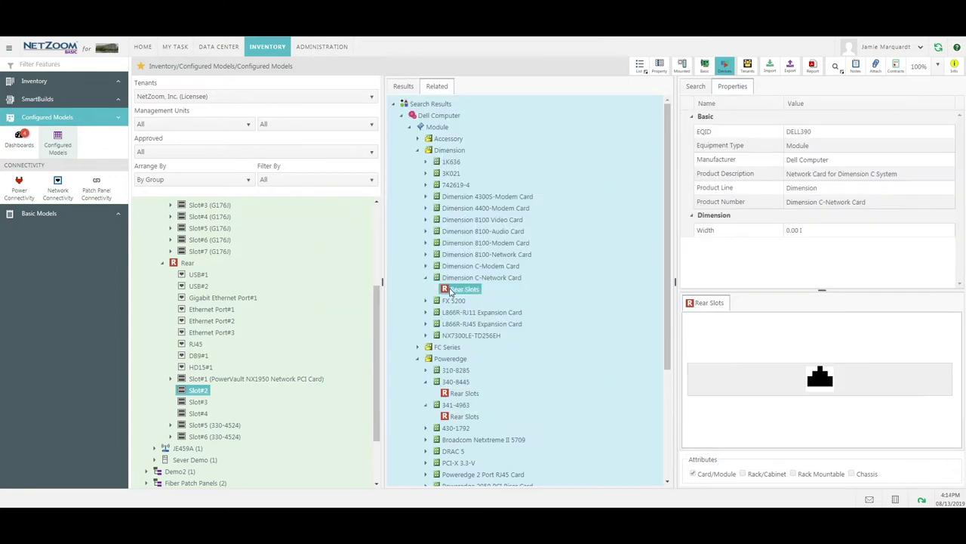
pyautogui.scroll(-1, 450, 290)
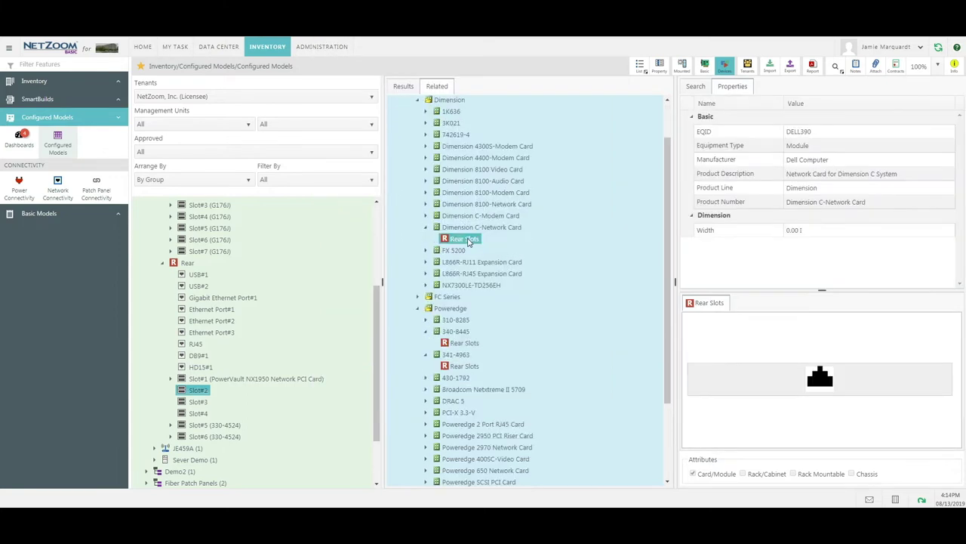
pyautogui.moveTo(467, 241); pyautogui.dragTo(195, 394)
pyautogui.click(683, 398)
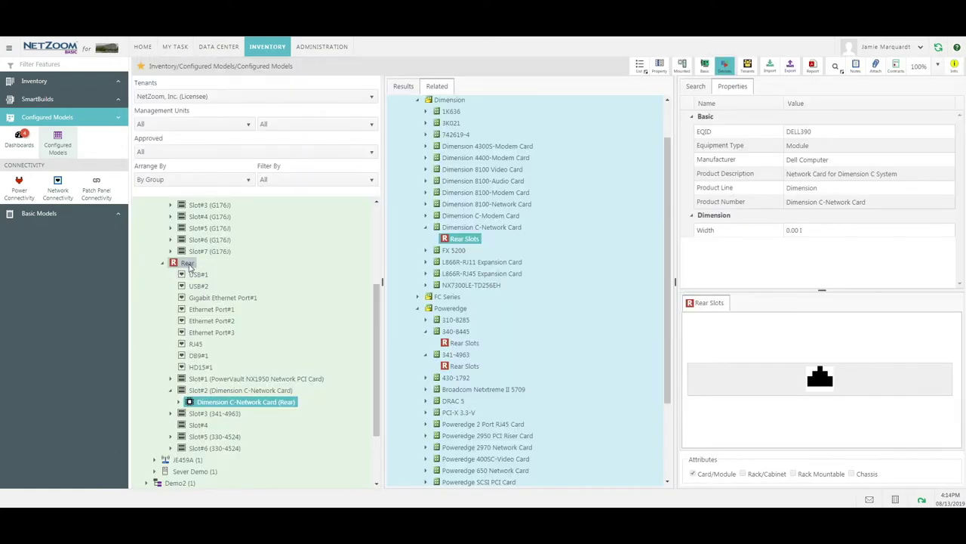
pyautogui.click(188, 264)
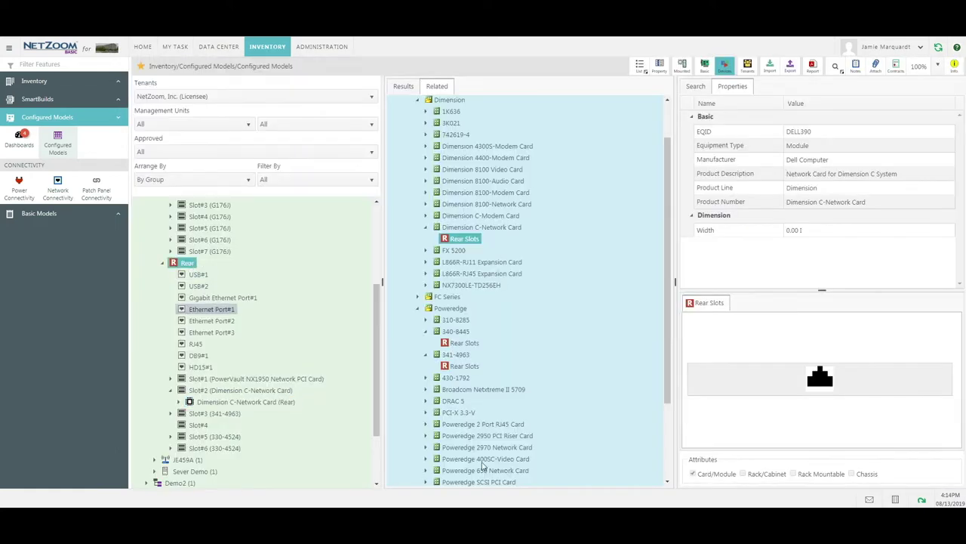
# Back in the properties view, approve Configured Server from its right-click menu
pyautogui.click(659, 68)
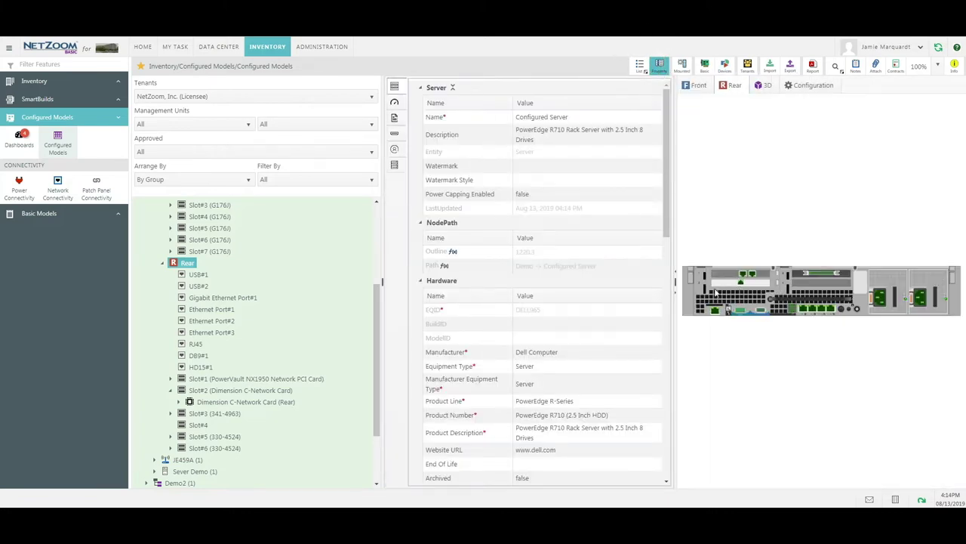
pyautogui.click(783, 289)
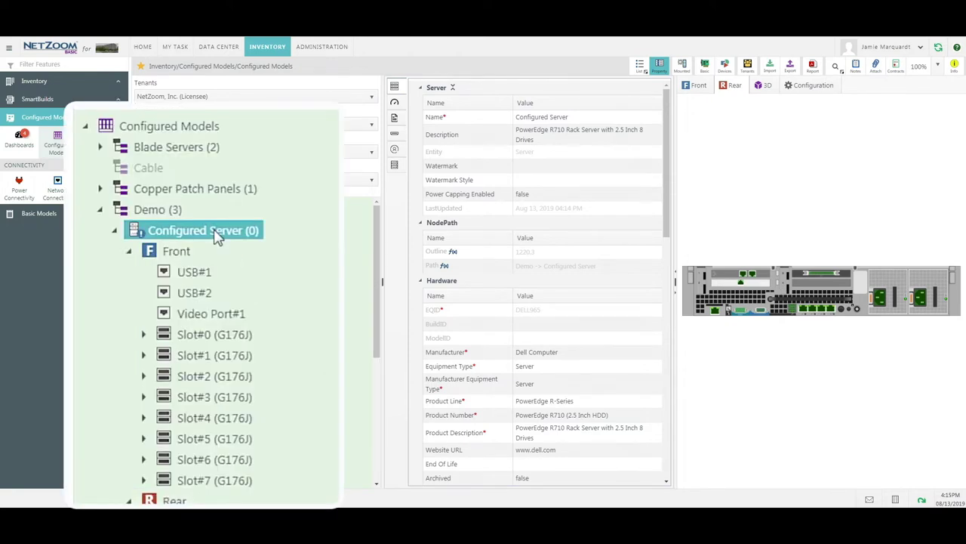
pyautogui.rightClick(209, 264)
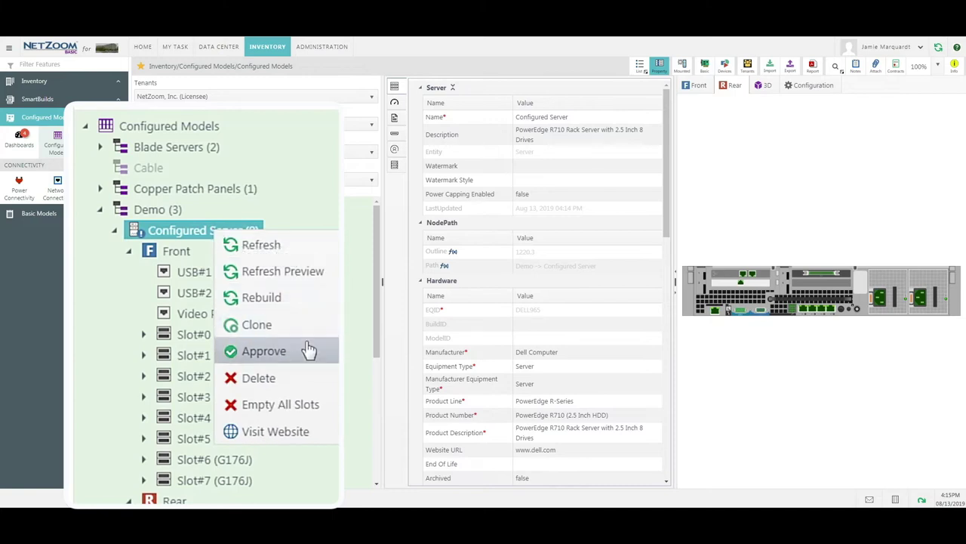
pyautogui.click(261, 329)
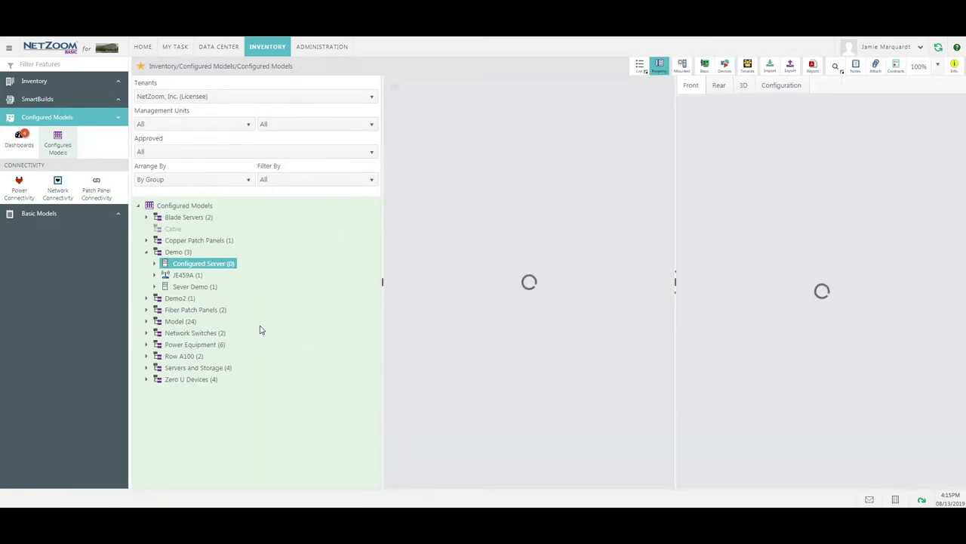
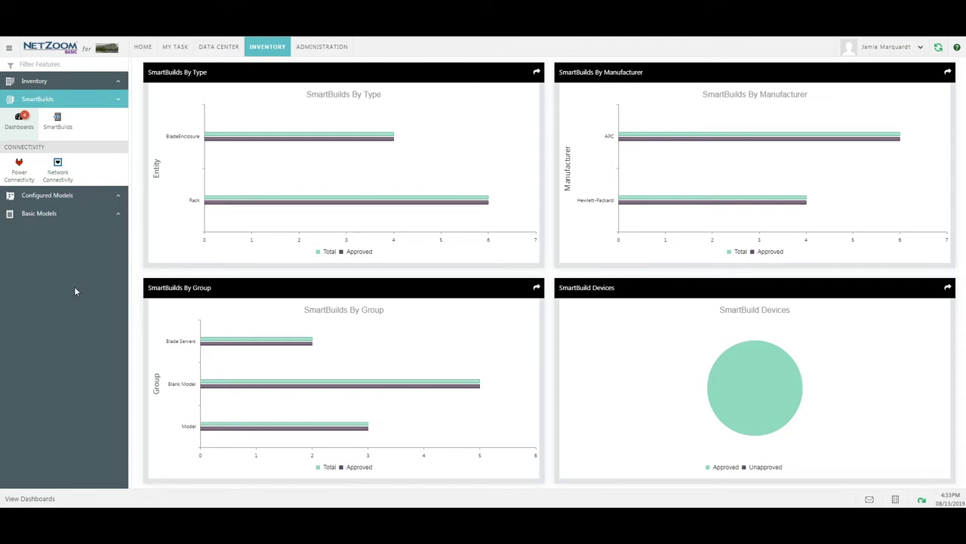
# Open SmartBuilds and search the device library for the APC AR3300 rack
pyautogui.click(63, 134)
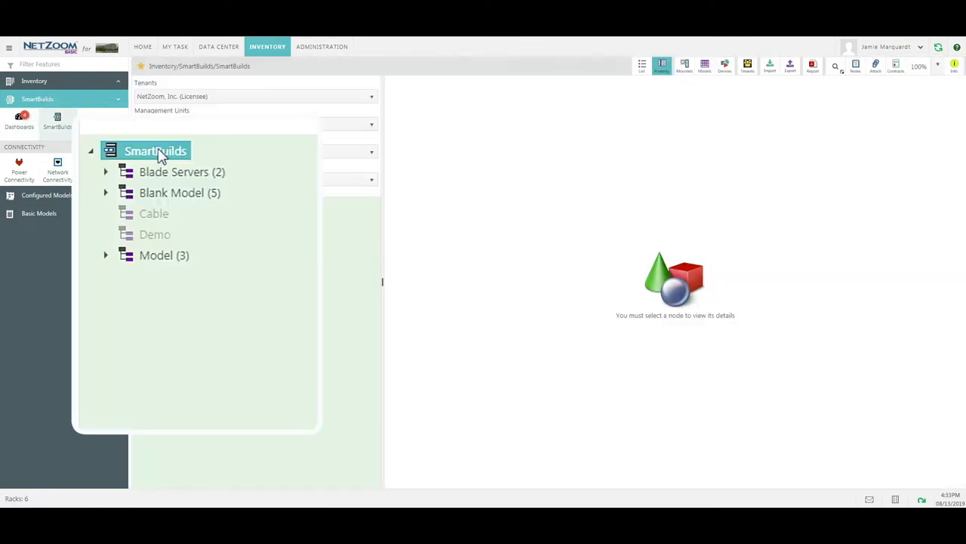
pyautogui.rightClick(160, 154)
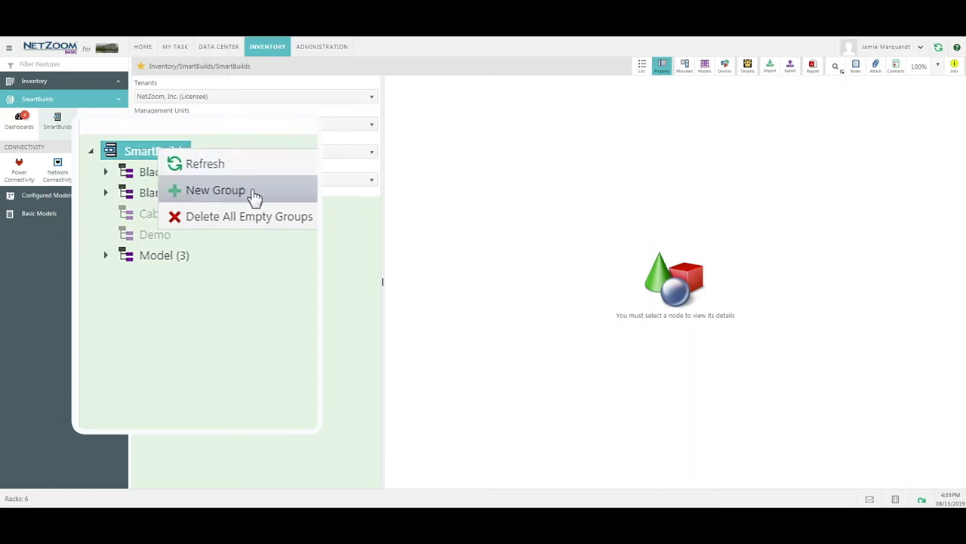
pyautogui.click(728, 71)
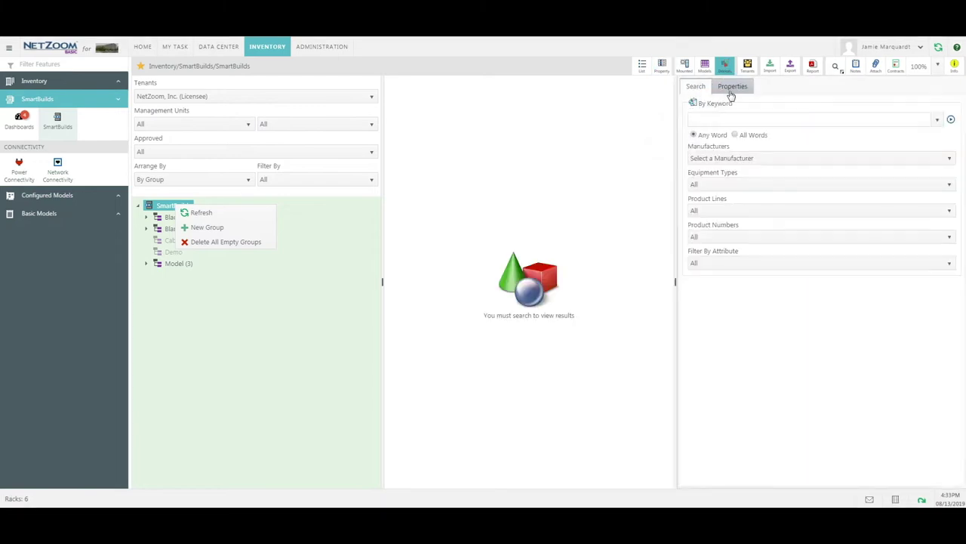
pyautogui.click(723, 121)
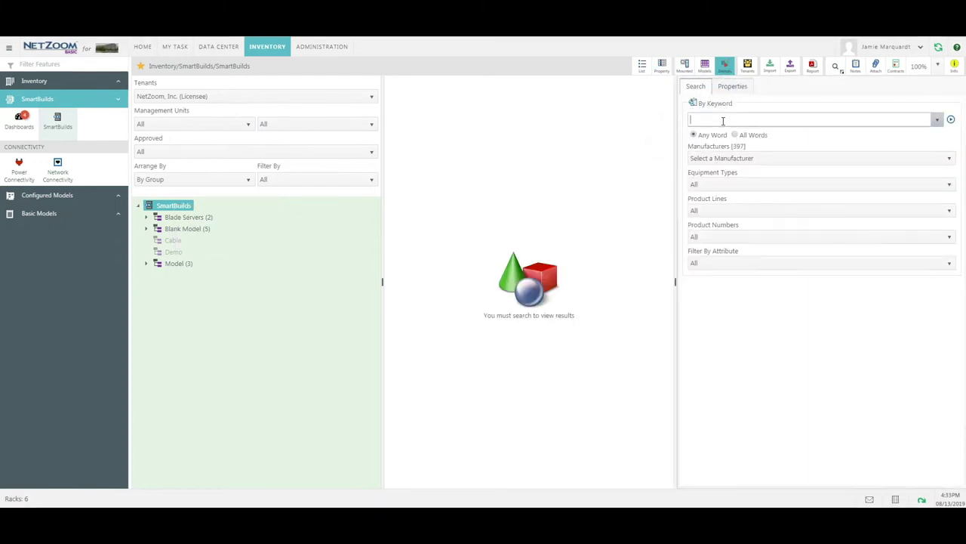
pyautogui.write('A')
pyautogui.click(714, 130)
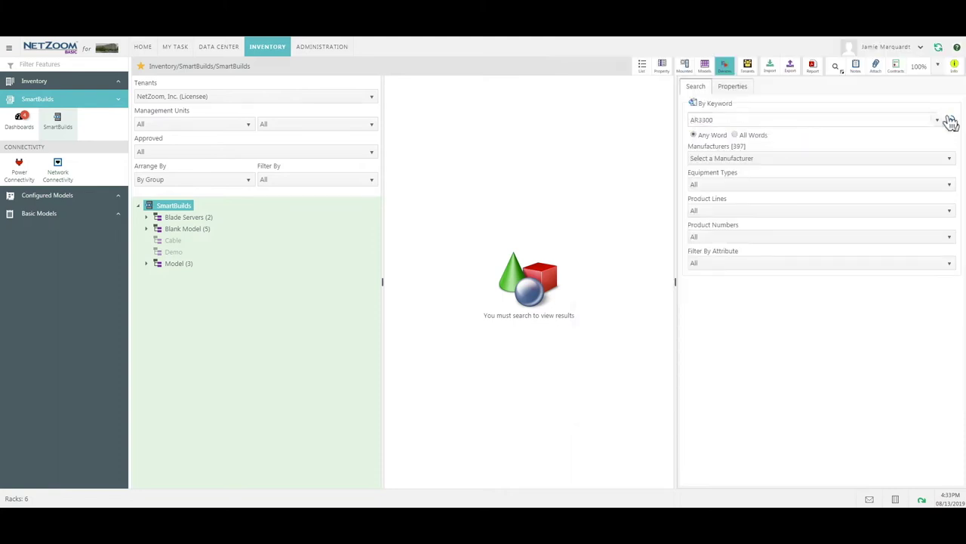
pyautogui.click(950, 122)
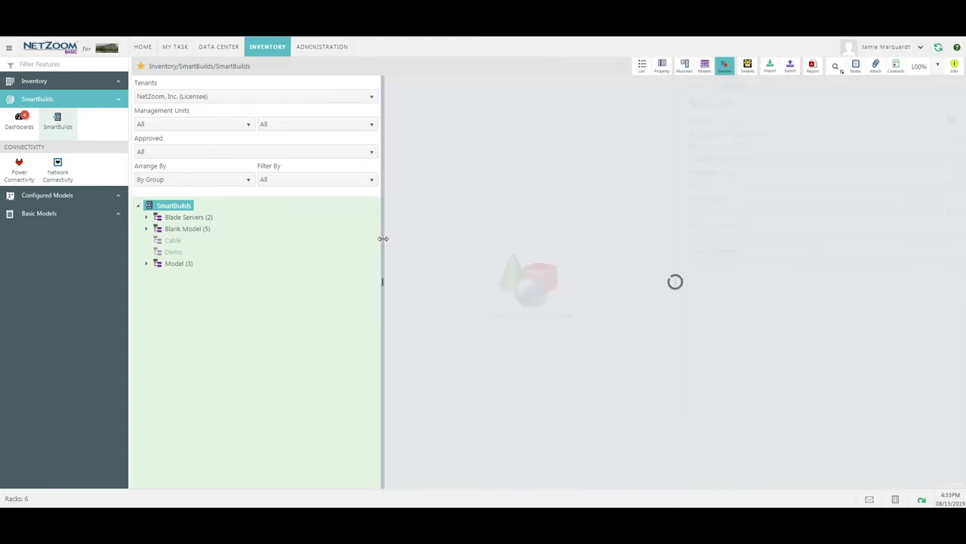
# Drag the AR3300 Front Blank Chassis into the Demo group, name it Rack, and save
pyautogui.click(418, 139)
pyautogui.click(429, 151)
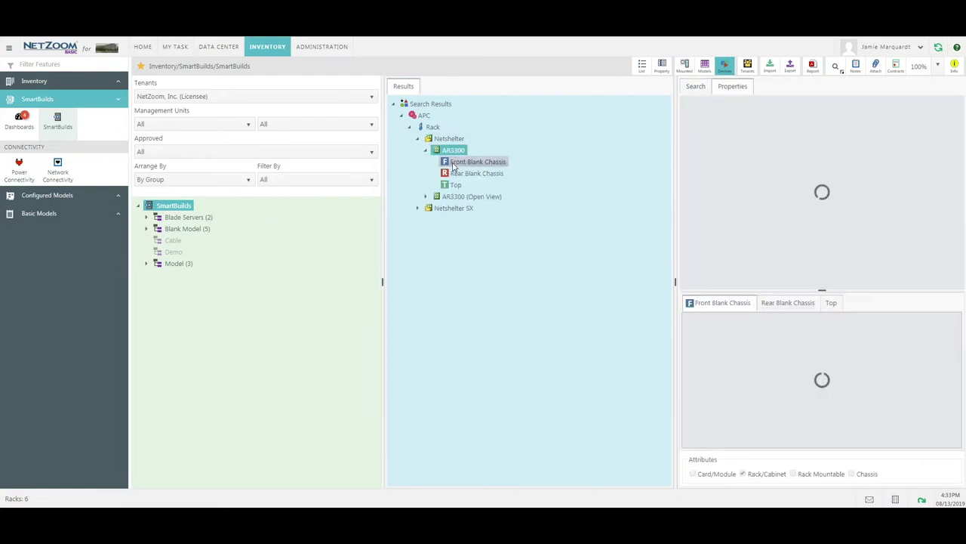
pyautogui.click(475, 162)
pyautogui.moveTo(475, 165); pyautogui.dragTo(166, 257)
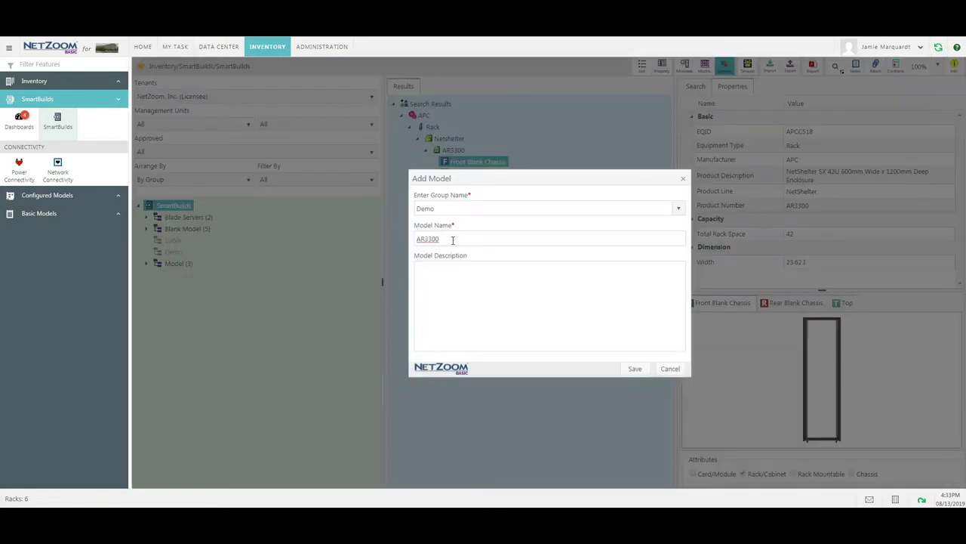
pyautogui.hotkey('ctrl', 'a')
pyautogui.write('Rack')
pyautogui.click(709, 441)
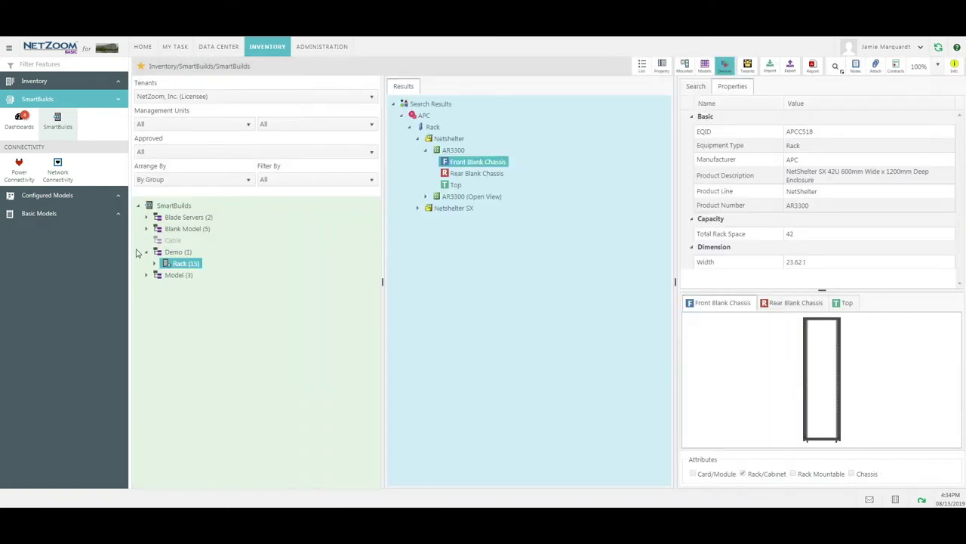
pyautogui.click(154, 262)
pyautogui.click(161, 275)
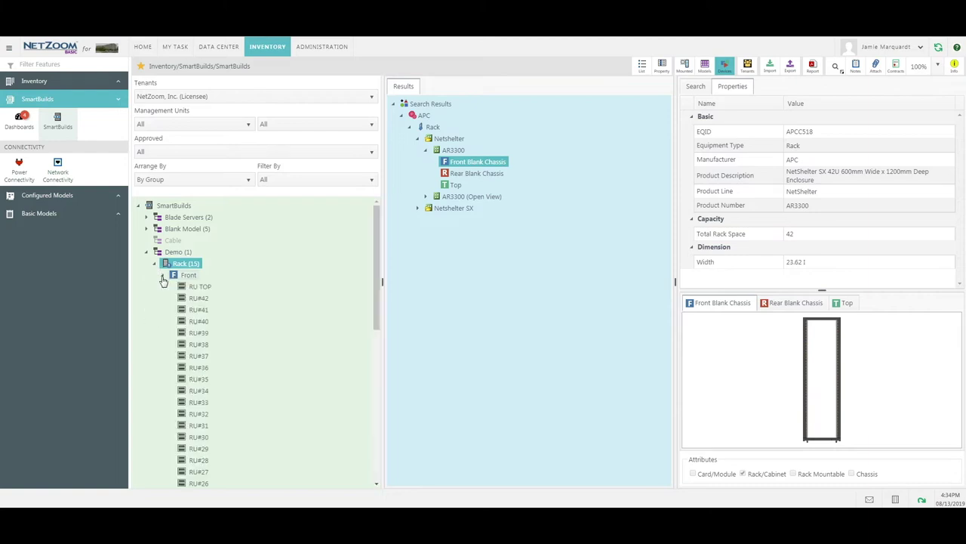
# Search Configured Models and drag the Demo Configured Server's front view onto the Rack
pyautogui.click(706, 70)
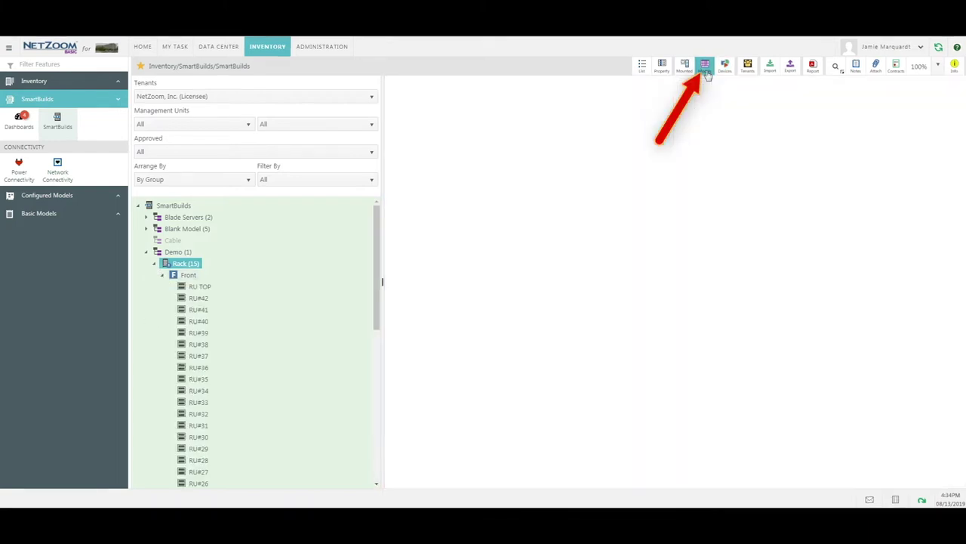
pyautogui.click(699, 117)
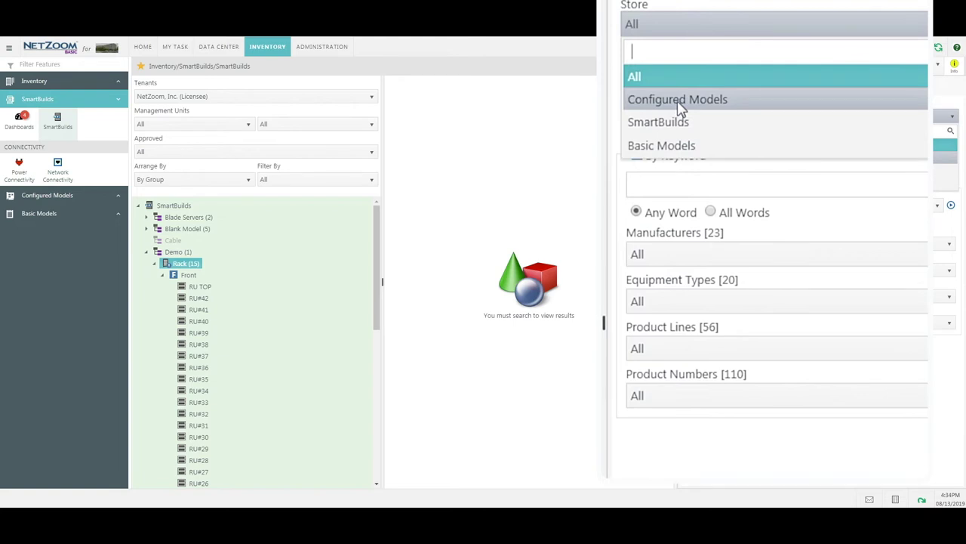
pyautogui.click(680, 106)
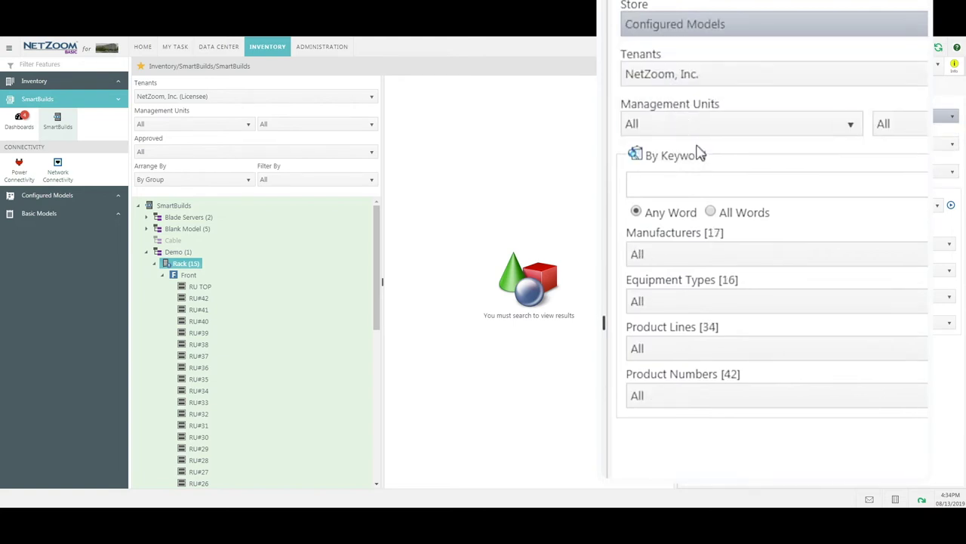
pyautogui.click(951, 206)
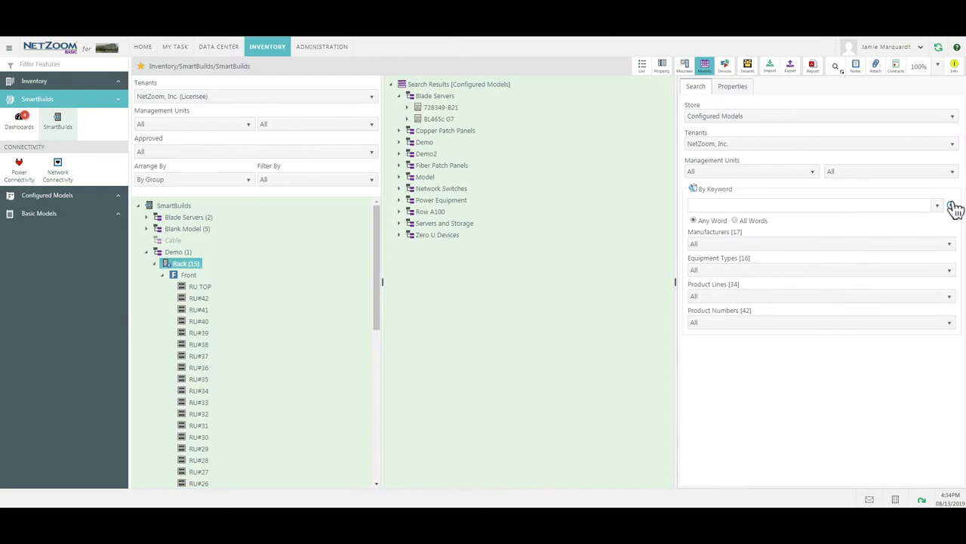
pyautogui.click(400, 142)
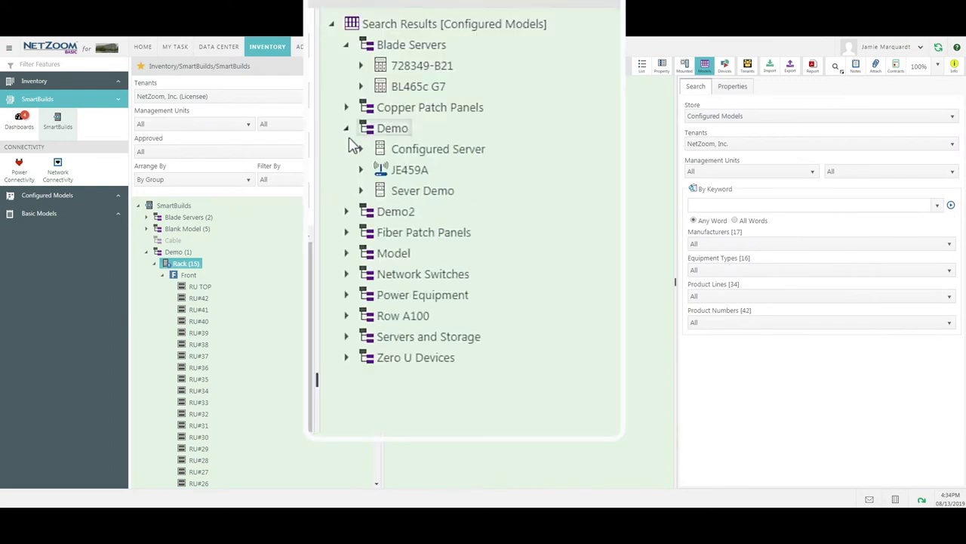
pyautogui.click(359, 150)
pyautogui.click(404, 173)
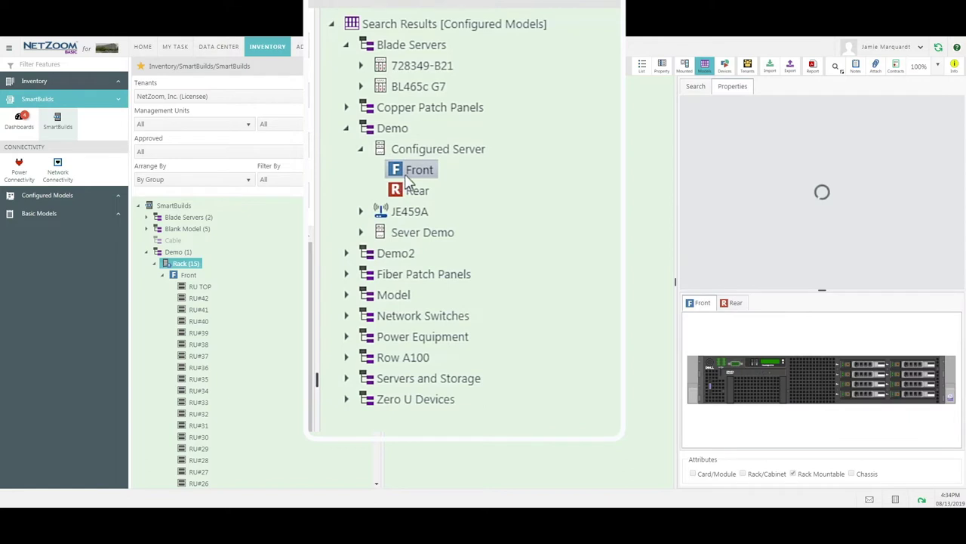
pyautogui.moveTo(434, 169); pyautogui.dragTo(194, 413)
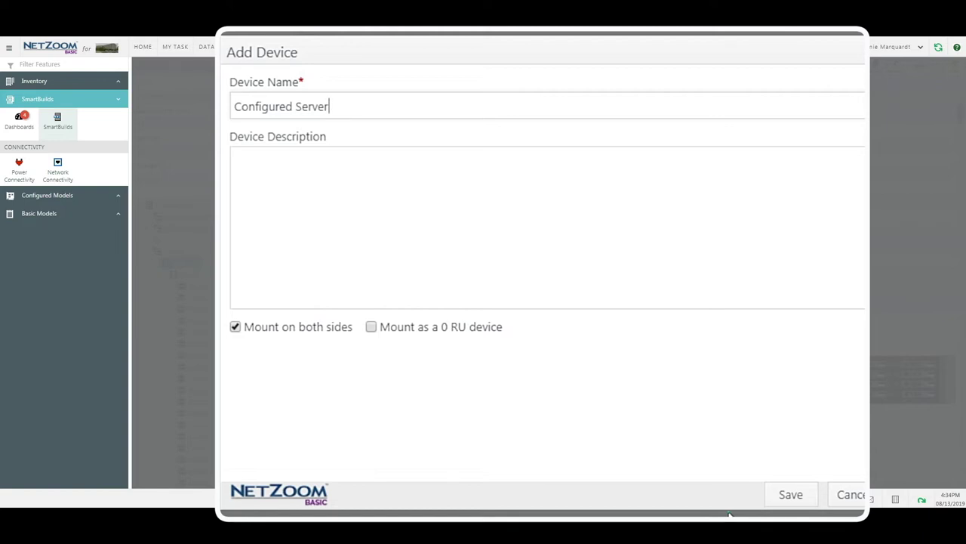
# Save the Configured Server into the Rack at RU#32
pyautogui.click(787, 499)
pyautogui.rightClick(242, 425)
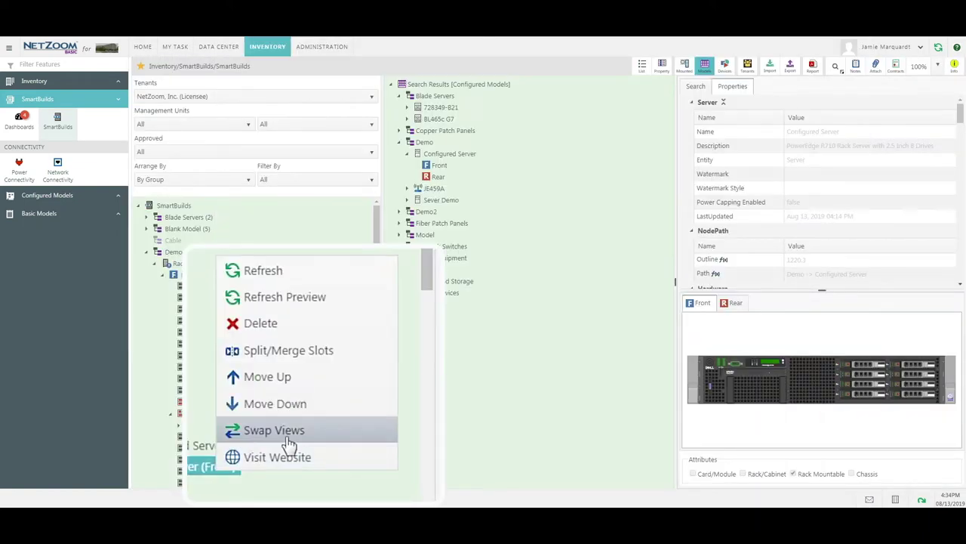
pyautogui.click(225, 353)
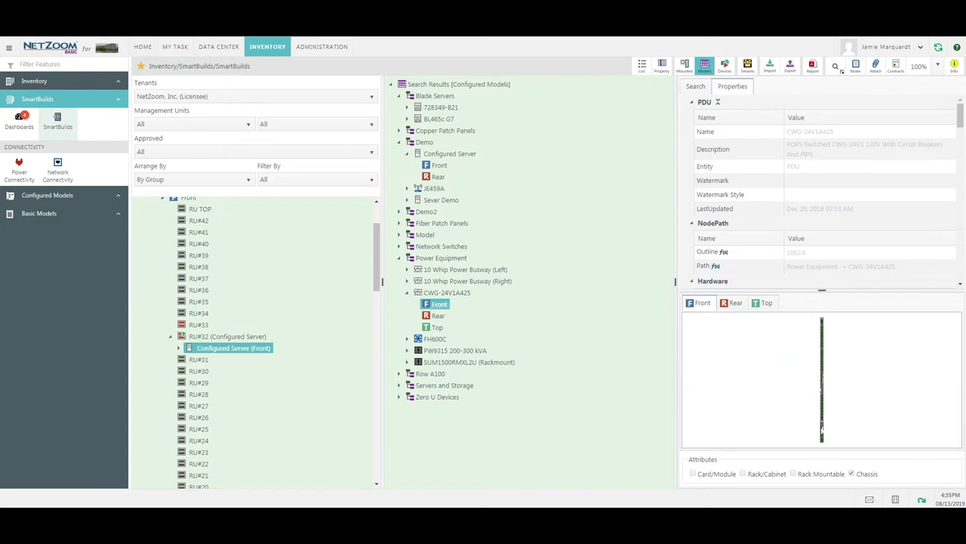
# Drag the CWG-24V1A425 power unit's front onto RU#1 of the rack
pyautogui.scroll(-10, 287, 403)
pyautogui.scroll(-12, 279, 406)
pyautogui.scroll(-2, 273, 414)
pyautogui.moveTo(430, 311); pyautogui.dragTo(190, 439)
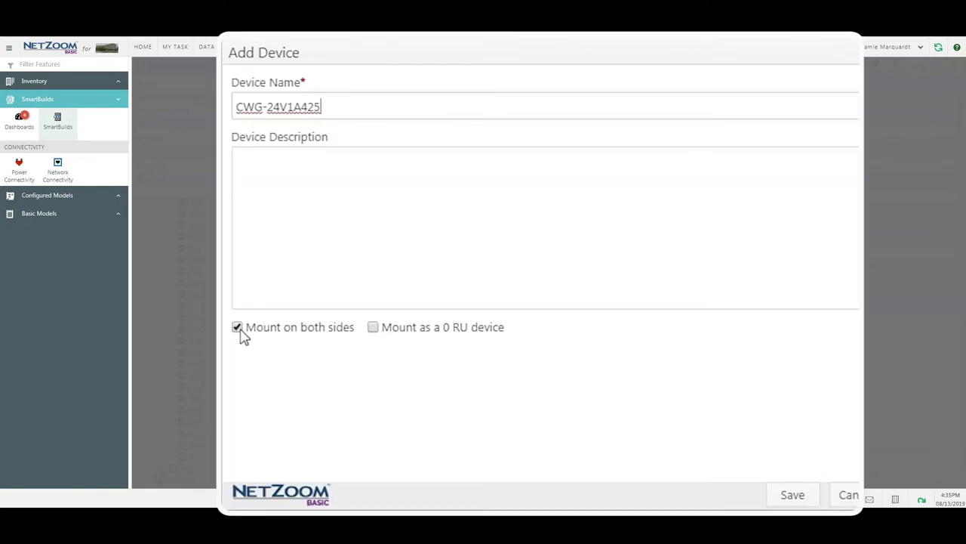
# Save the CWG-24V1A425 PDU mounted on one side only as a 0 RU device
pyautogui.click(372, 303)
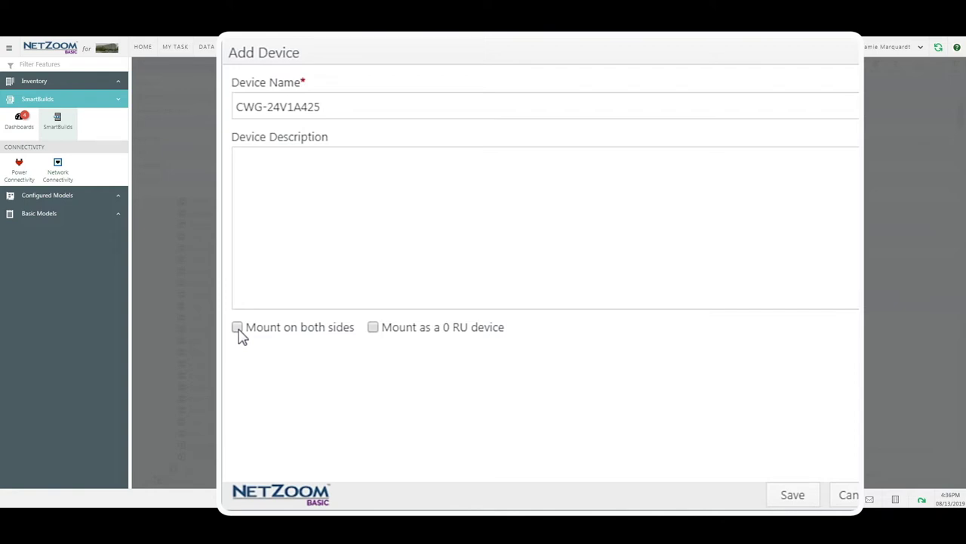
pyautogui.click(375, 332)
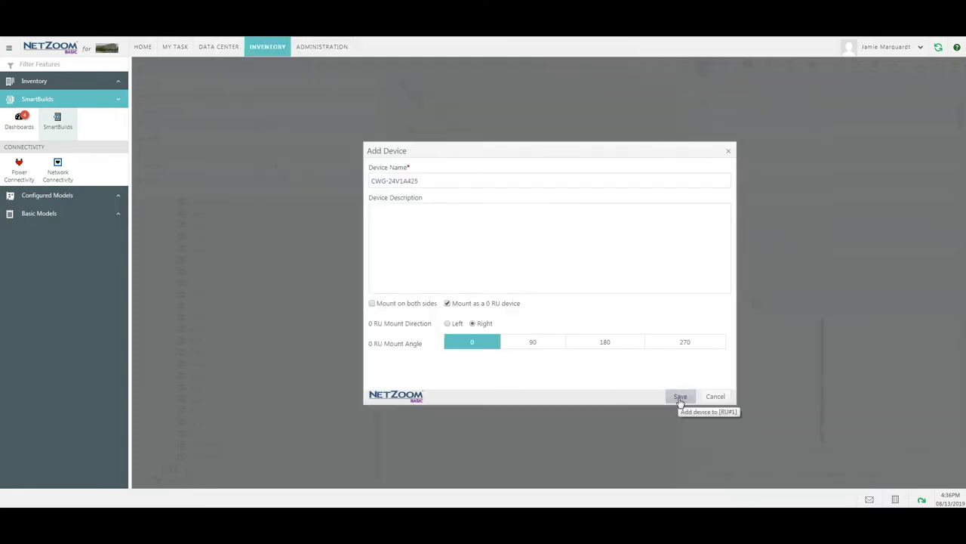
pyautogui.click(680, 397)
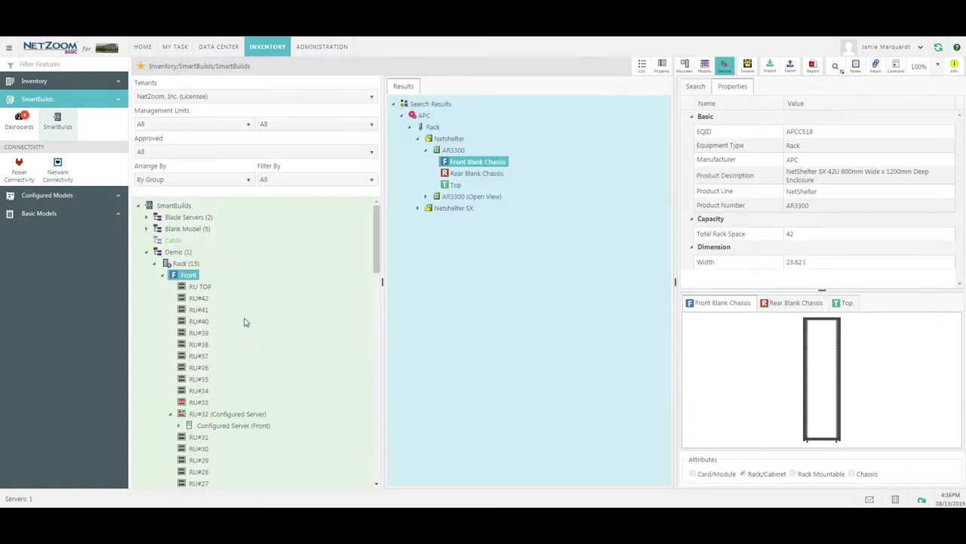
# Show the Rack's front elevation, then its rear view with the side-mounted PDU
pyautogui.click(201, 287)
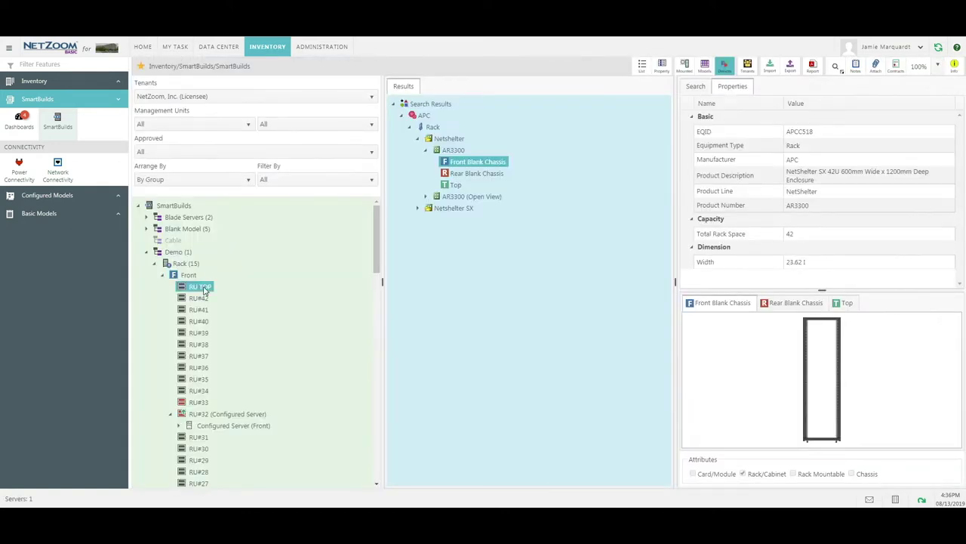
pyautogui.click(663, 66)
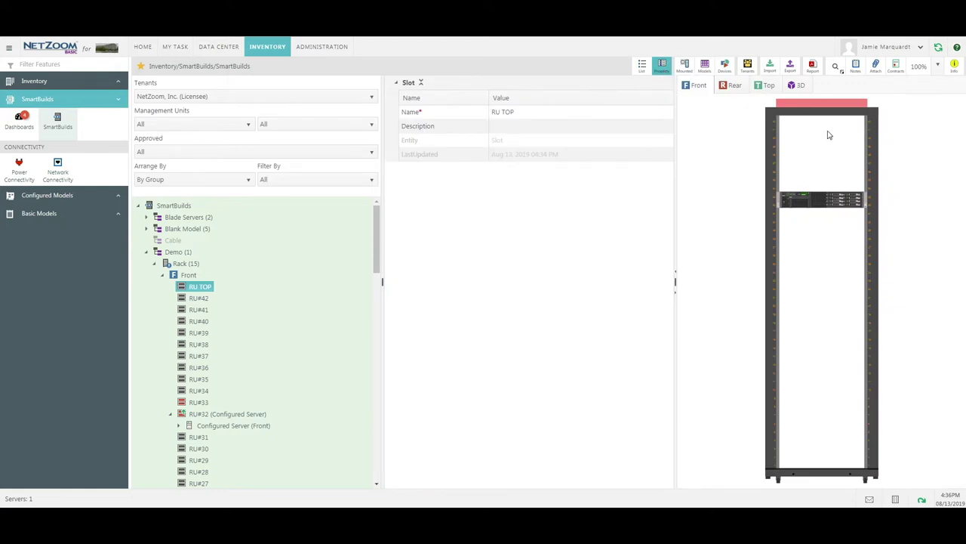
pyautogui.click(192, 359)
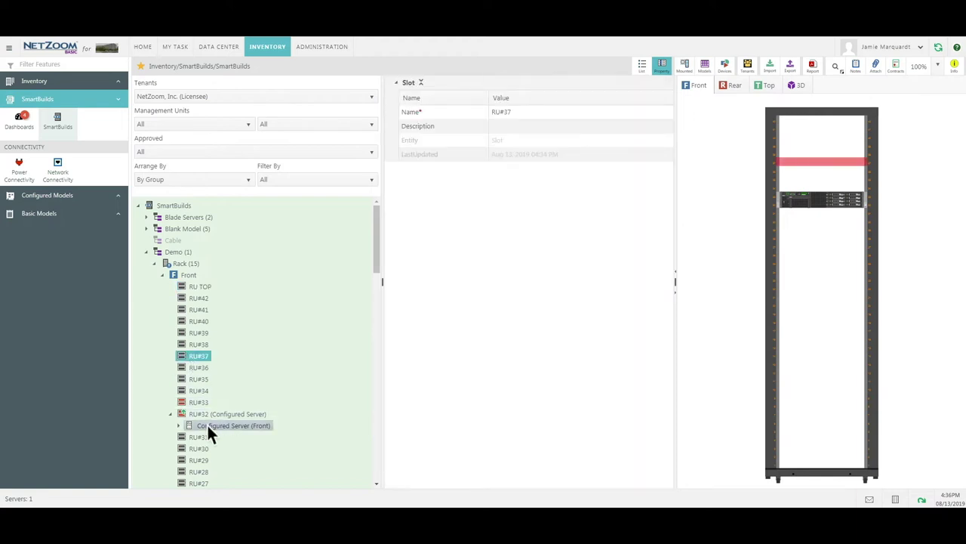
pyautogui.click(203, 449)
pyautogui.scroll(-3, 202, 446)
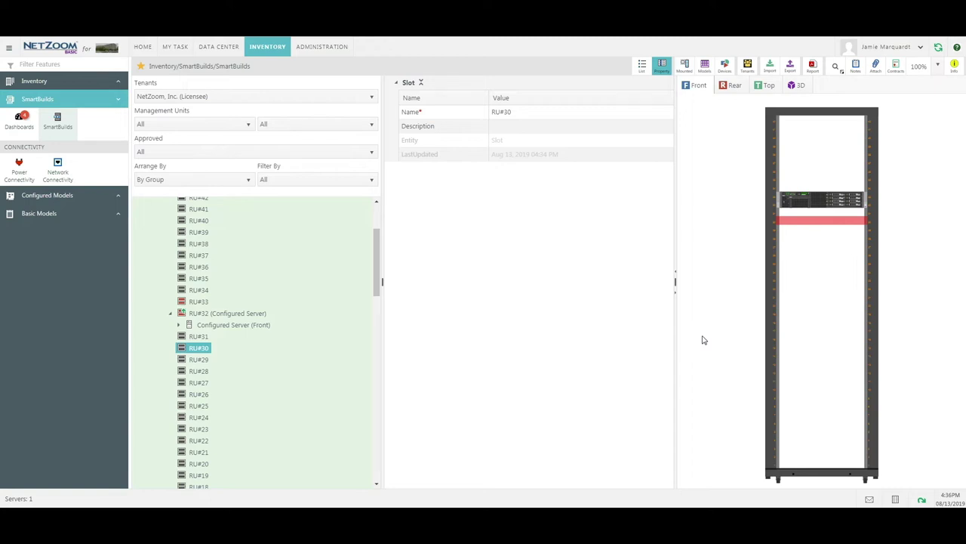
pyautogui.click(736, 89)
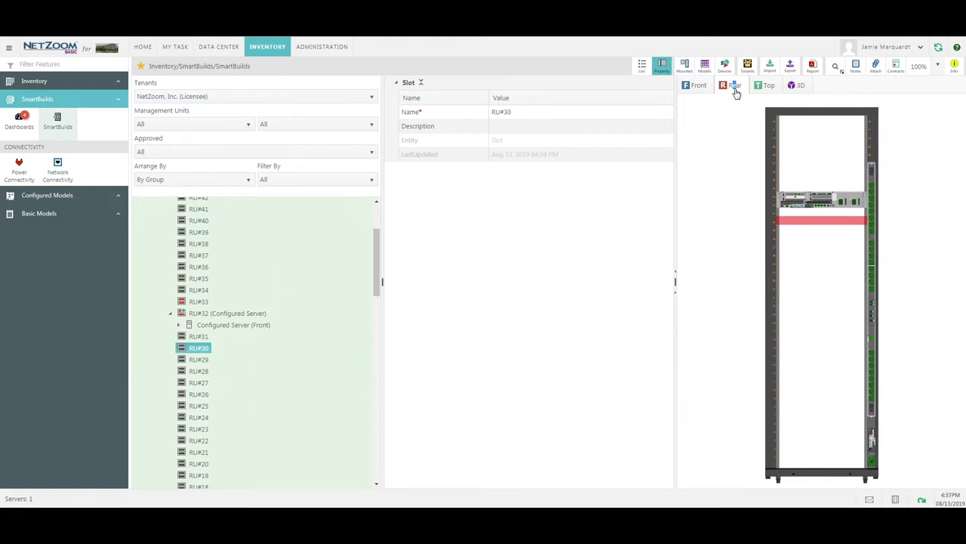
pyautogui.scroll(3, 291, 414)
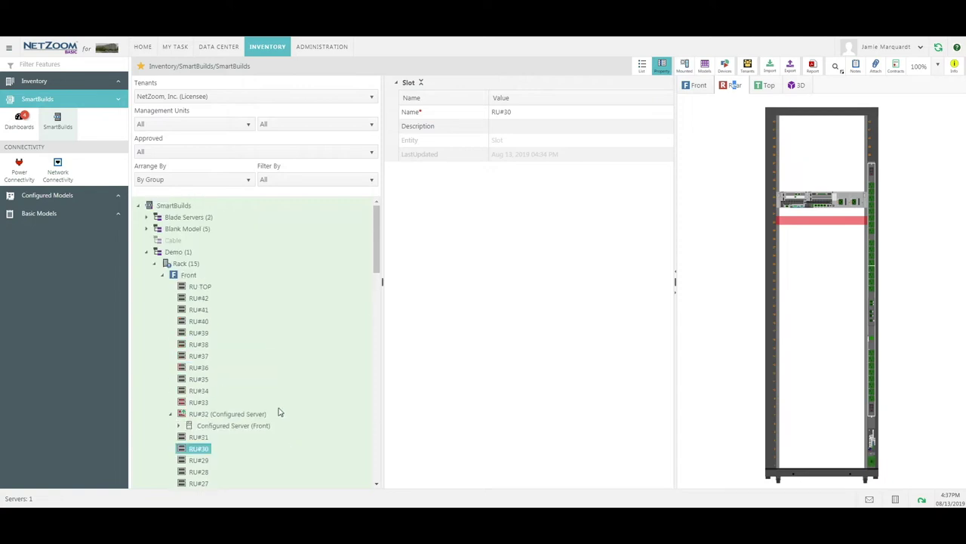
pyautogui.click(174, 263)
pyautogui.rightClick(173, 263)
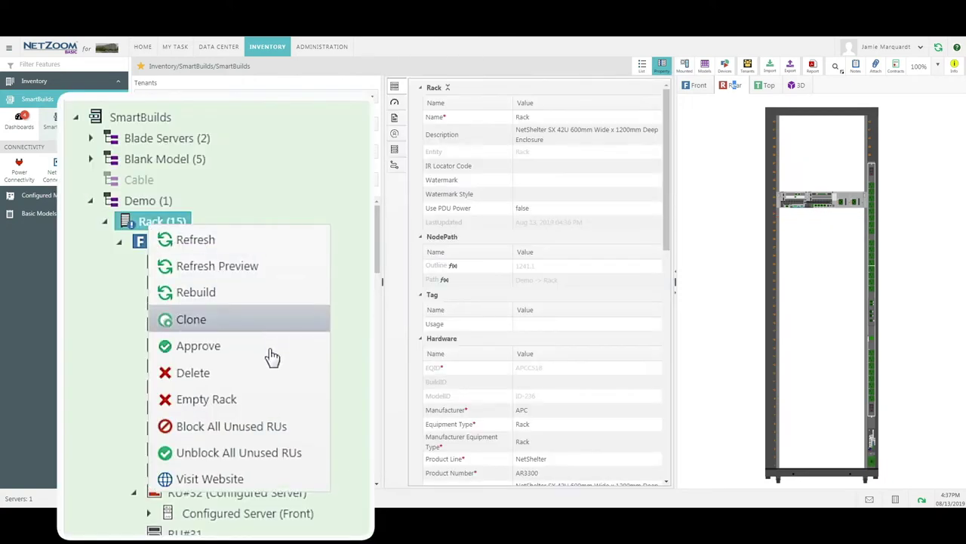
pyautogui.click(271, 352)
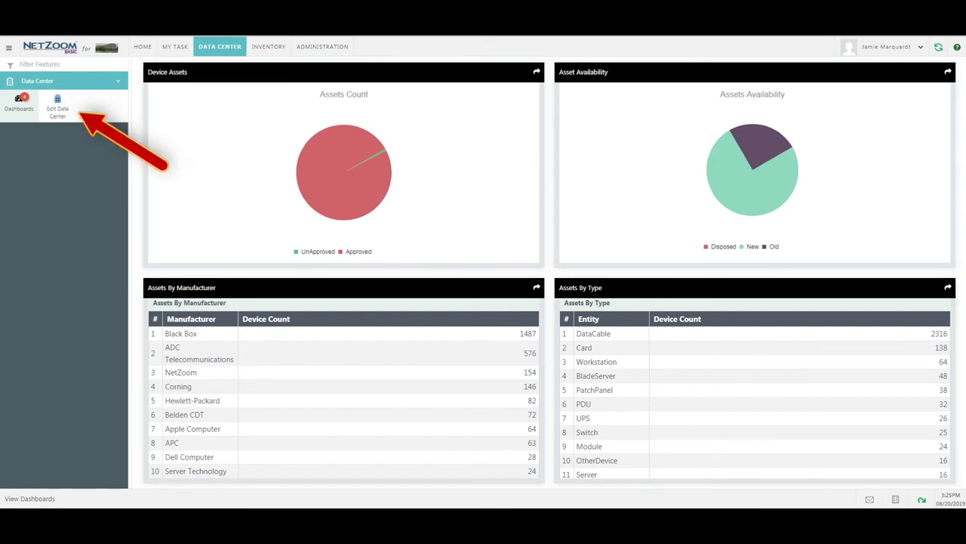
# Open Edit Data Center, step down to 123 Data Tower Rd, and collapse City Plot
pyautogui.click(74, 112)
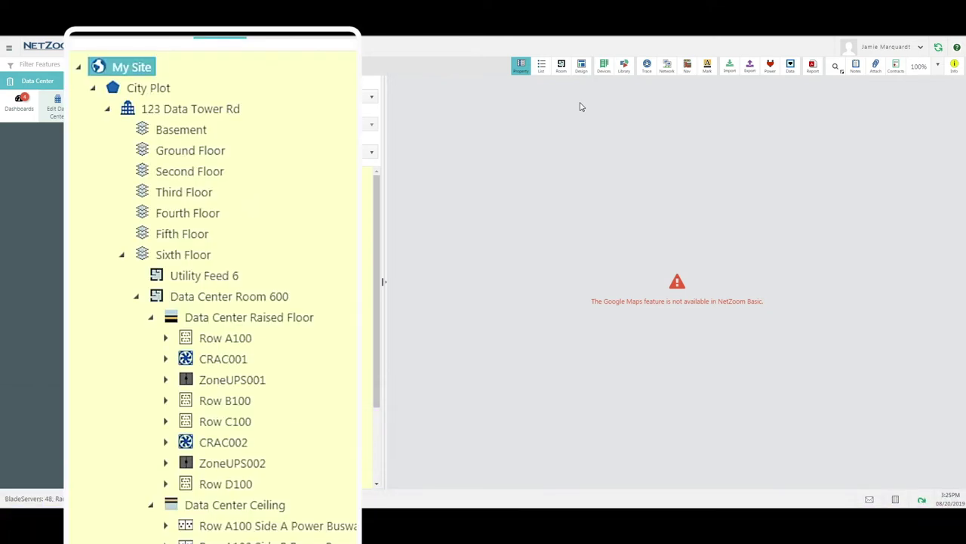
pyautogui.press('Down')
pyautogui.press('Down')
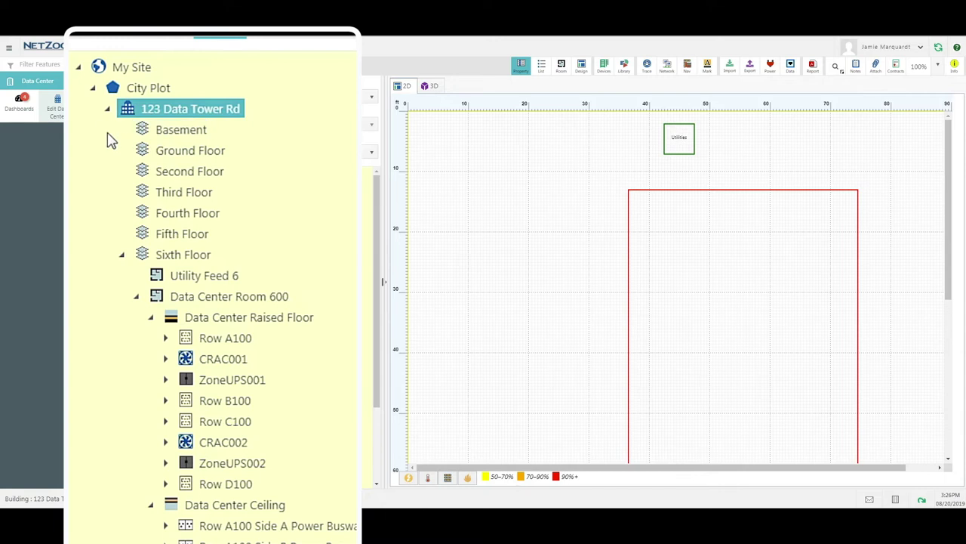
pyautogui.click(95, 91)
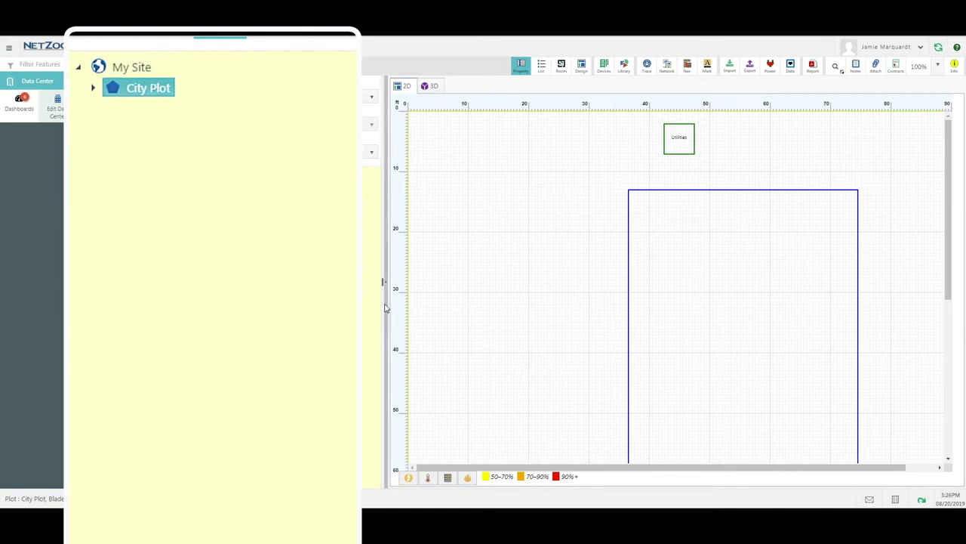
# Add a new location named Row 1 under My Site
pyautogui.rightClick(130, 62)
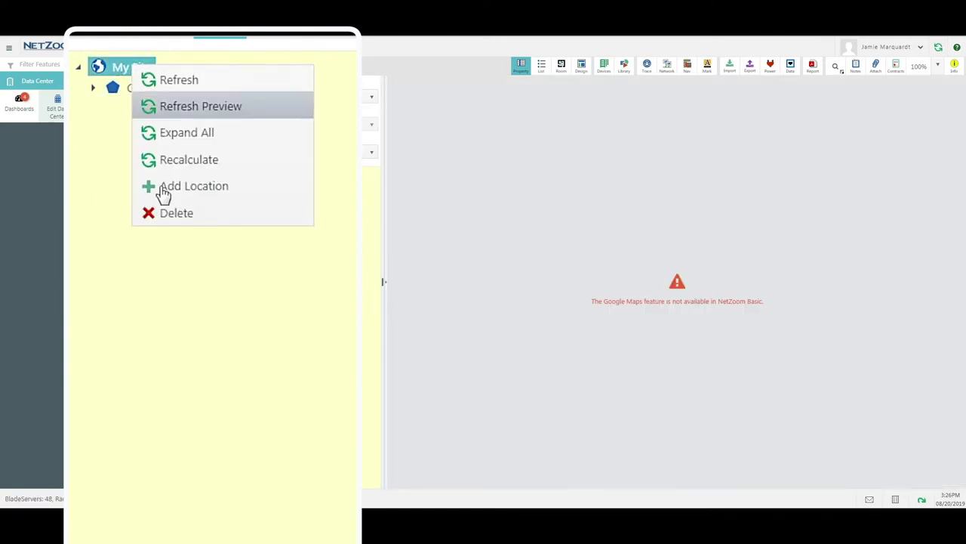
pyautogui.click(189, 194)
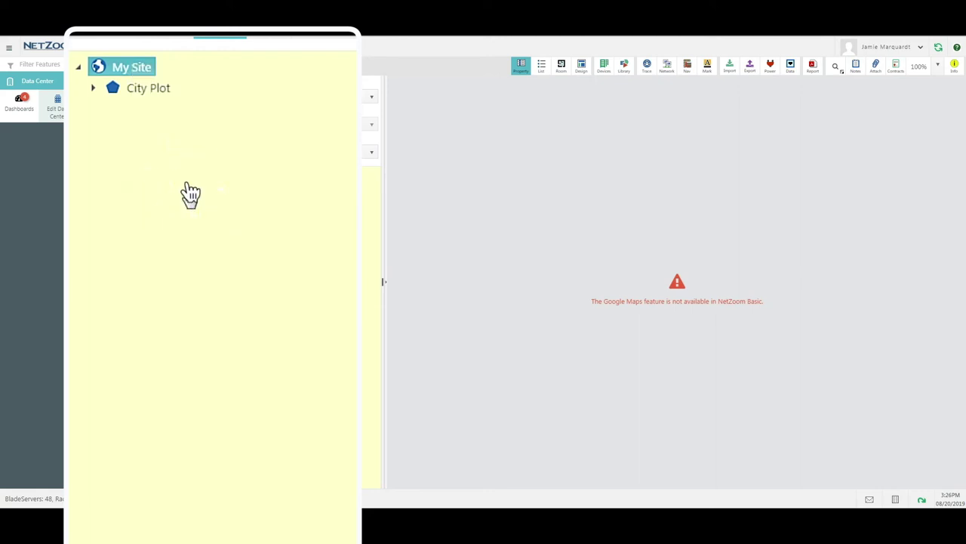
pyautogui.write('Row 1')
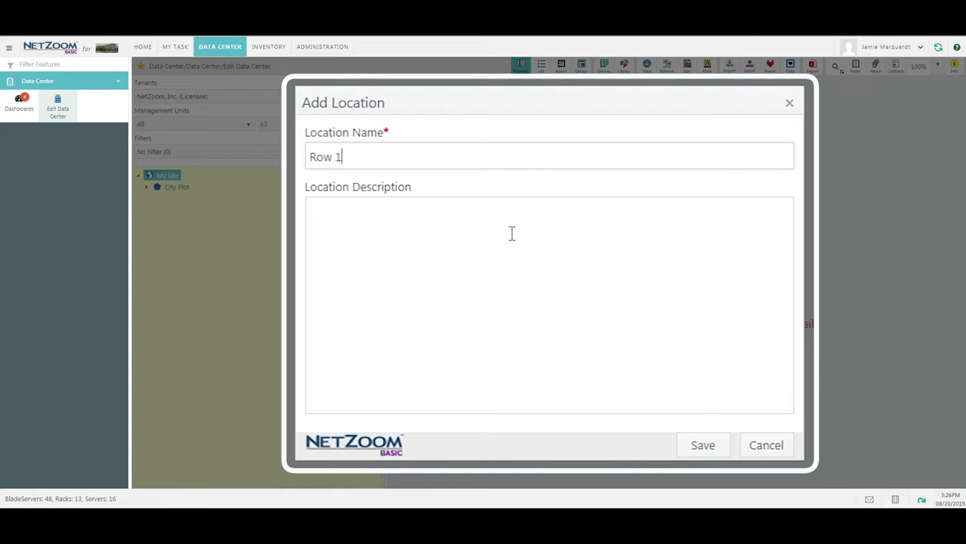
pyautogui.click(717, 450)
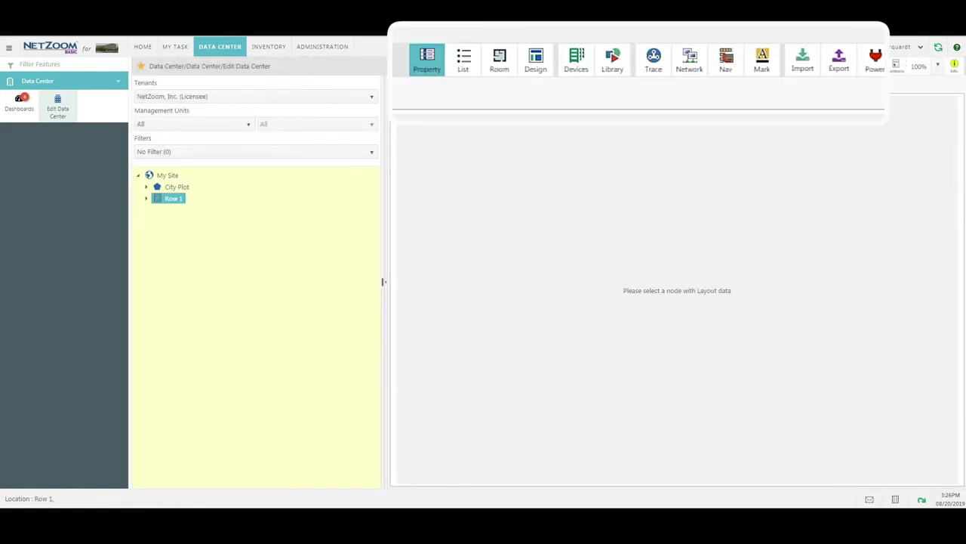
# Place the AR203 Front Blank Chassis into Row 1 as a rack named Rack 1
pyautogui.click(612, 66)
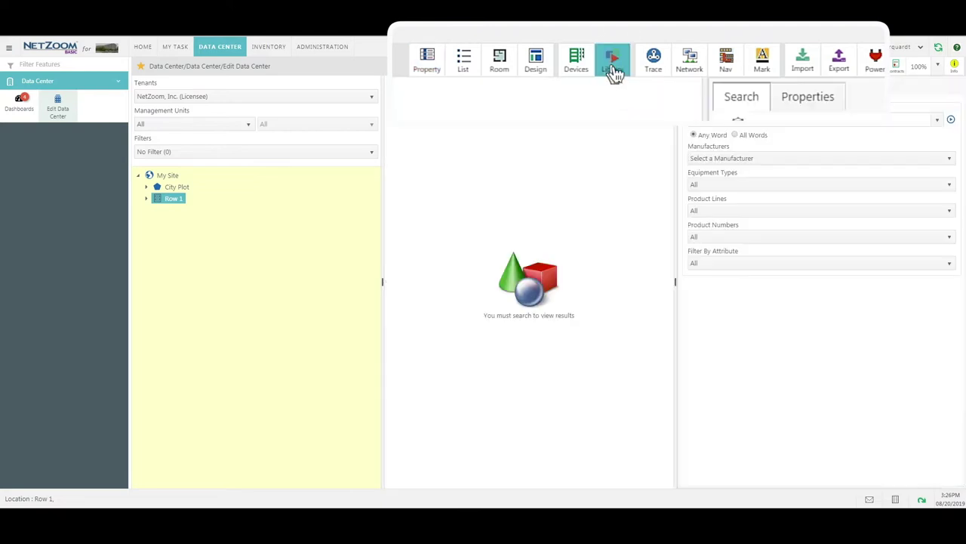
pyautogui.write('AR203')
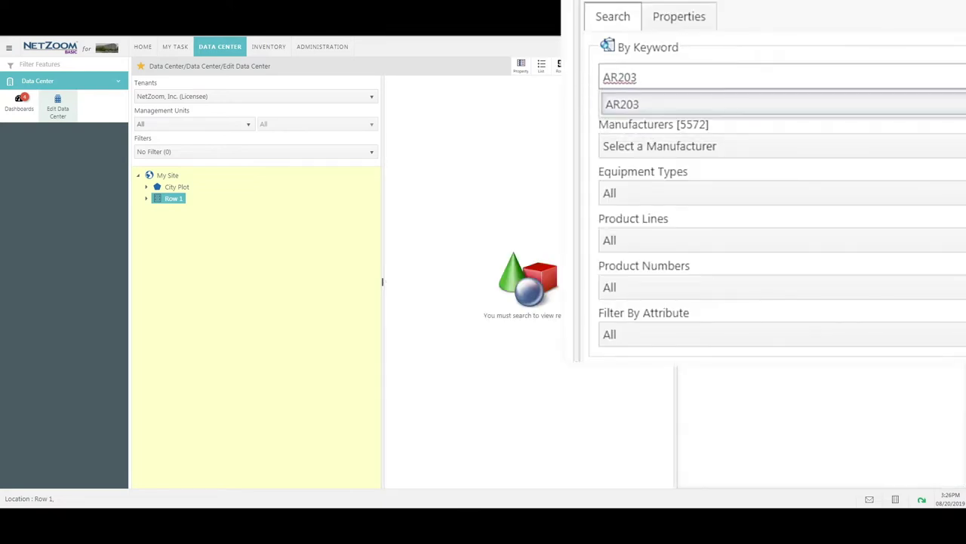
pyautogui.press('Return')
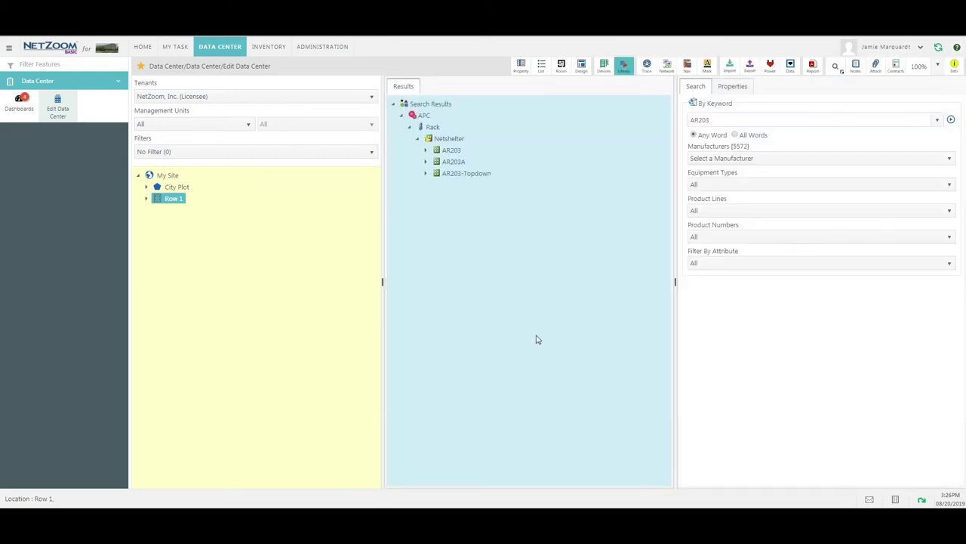
pyautogui.click(428, 152)
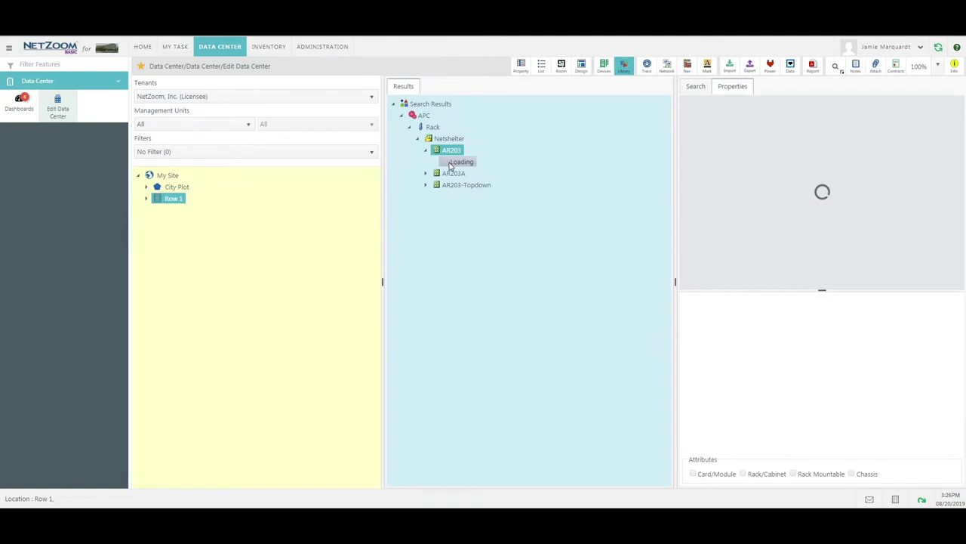
pyautogui.moveTo(474, 161); pyautogui.dragTo(169, 200)
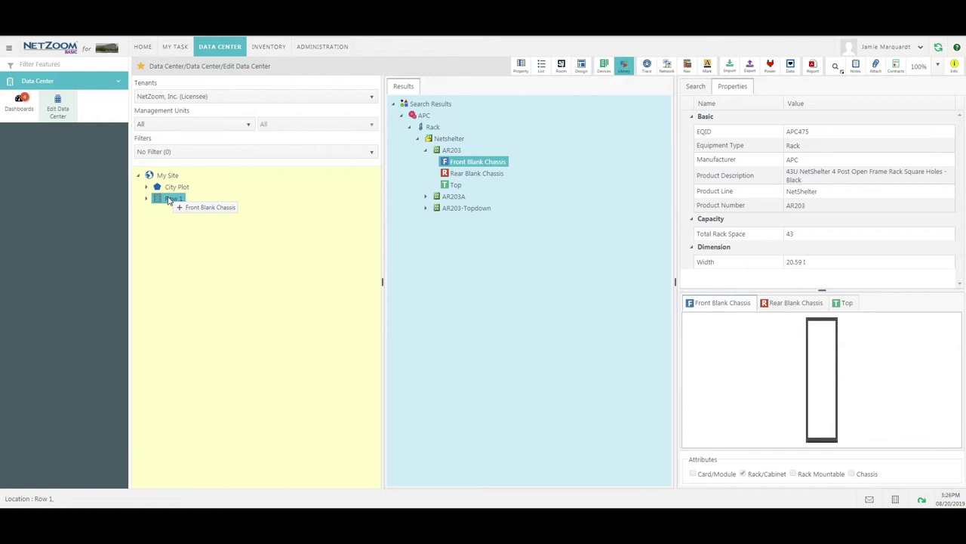
pyautogui.moveTo(169, 201); pyautogui.dragTo(169, 199)
pyautogui.hotkey('ctrl', 'a')
pyautogui.press('BackSpace')
pyautogui.write('Rack')
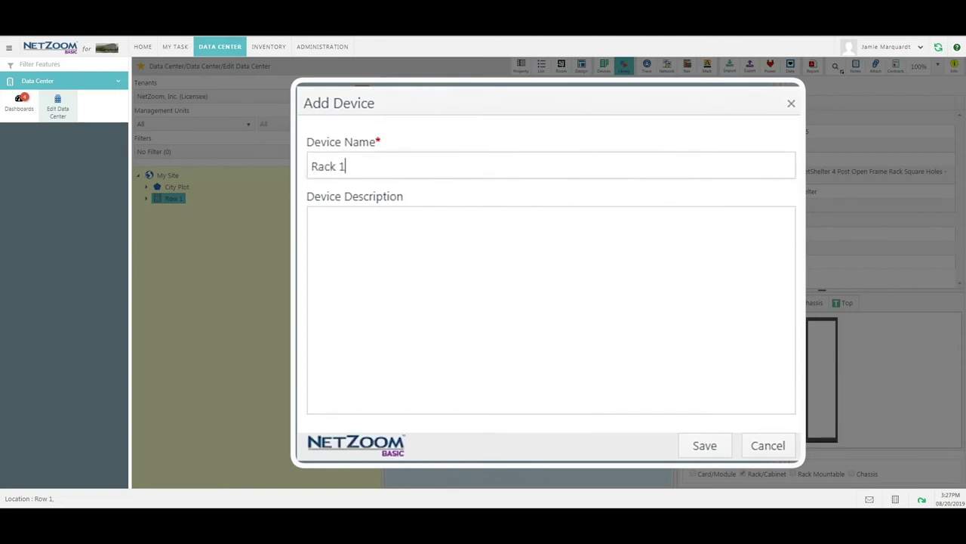
pyautogui.click(706, 447)
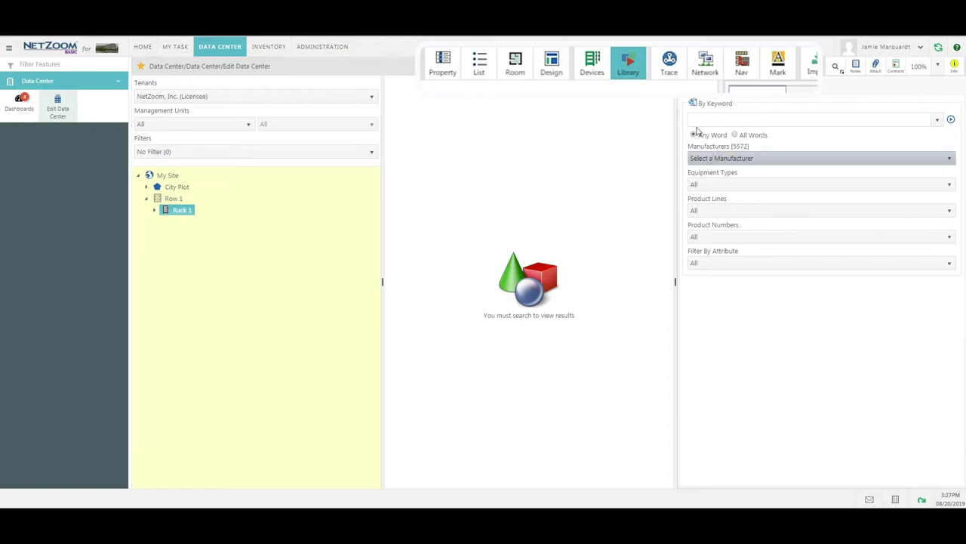
# From the Inventory - New store, mount a Demo Server front into Rack 1 at RU#33
pyautogui.click(603, 80)
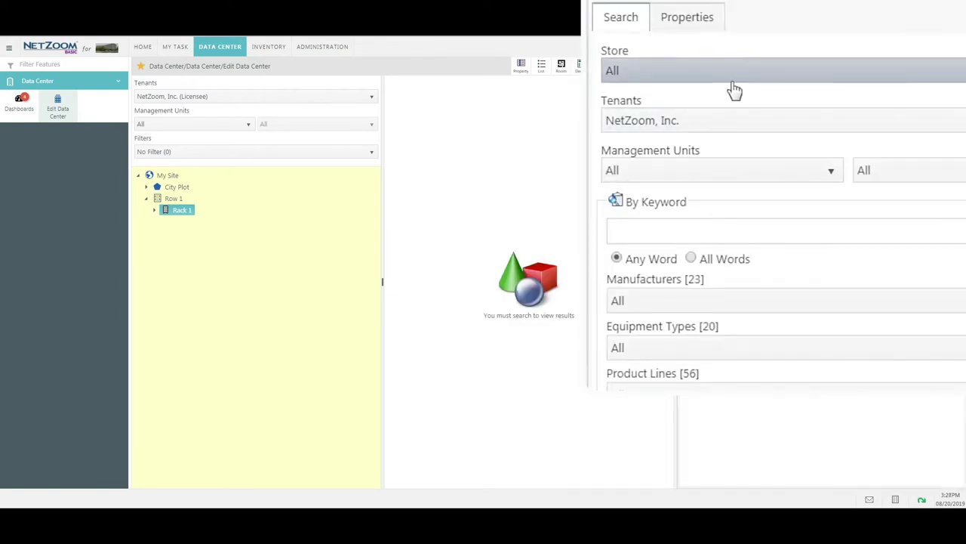
pyautogui.click(732, 76)
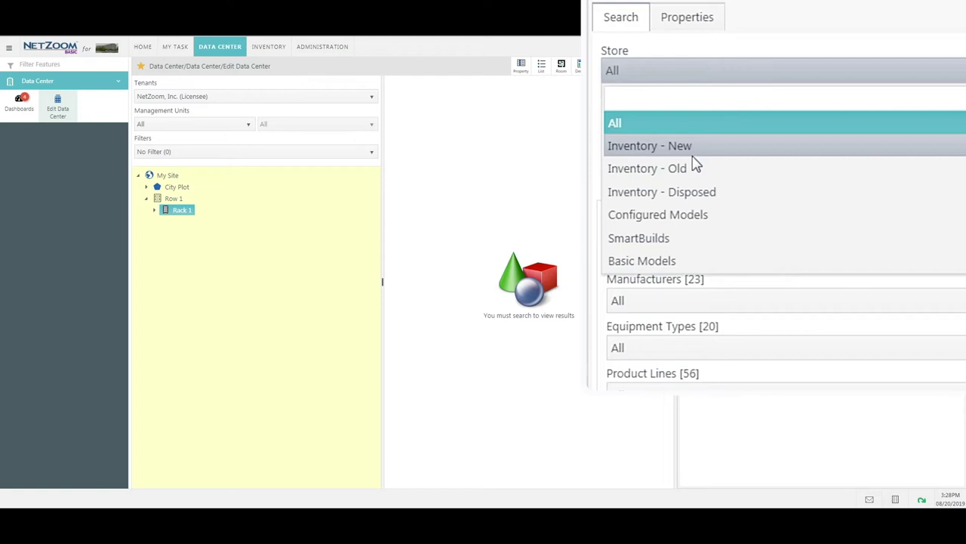
pyautogui.click(693, 155)
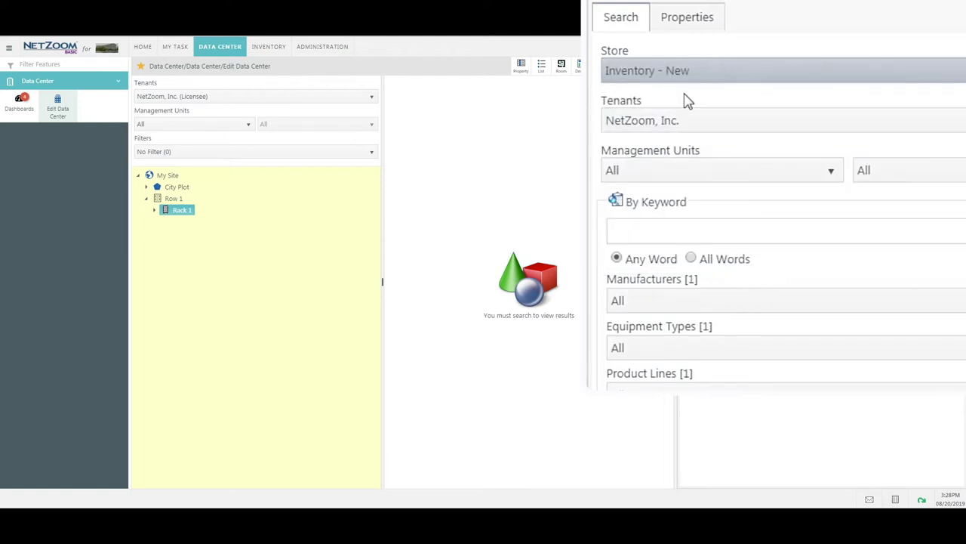
pyautogui.click(951, 204)
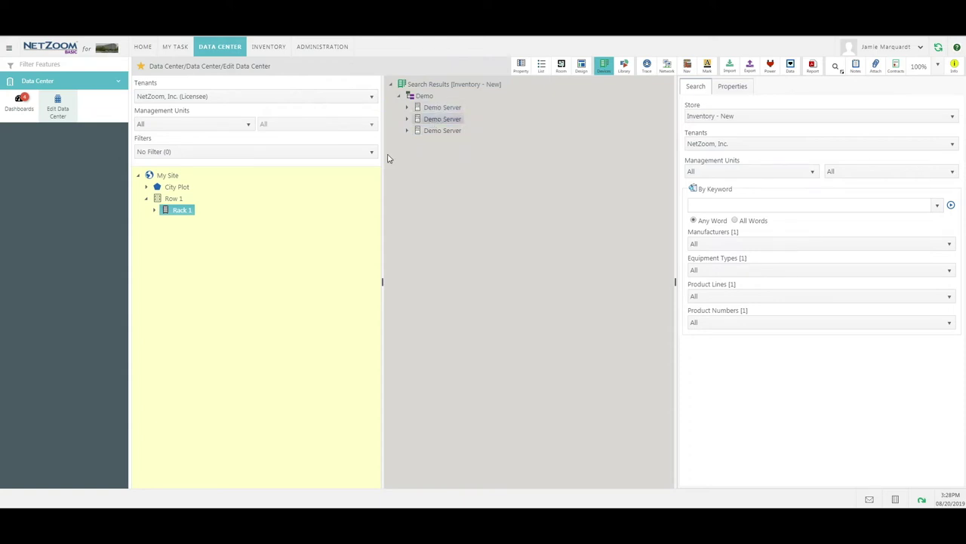
pyautogui.click(154, 210)
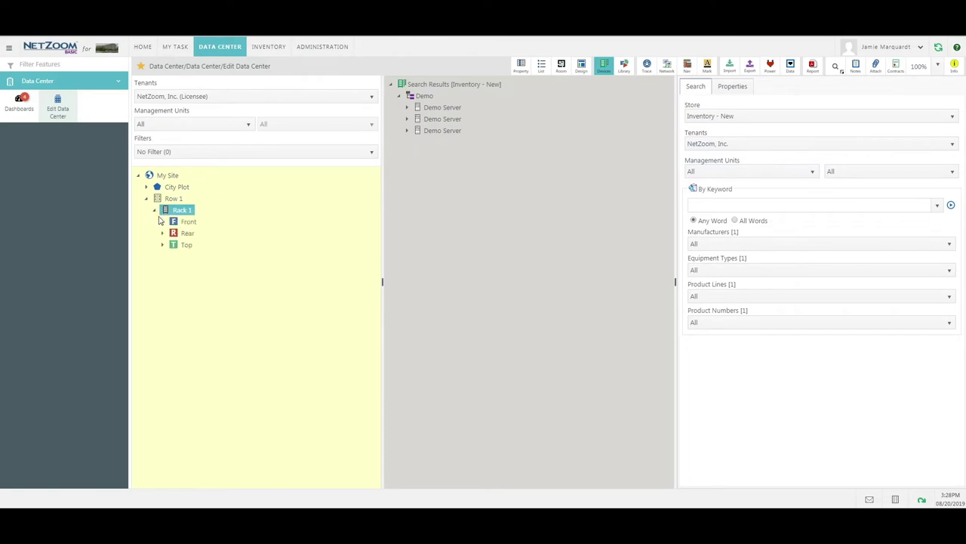
pyautogui.click(162, 221)
pyautogui.click(407, 108)
pyautogui.moveTo(436, 123); pyautogui.dragTo(174, 366)
pyautogui.click(681, 396)
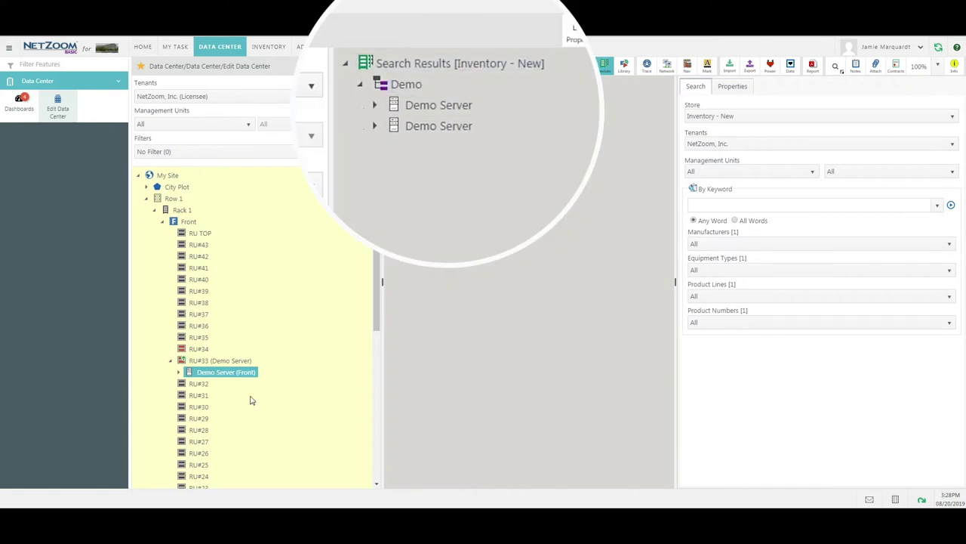
# Delete the Demo Server from Rack 1's front
pyautogui.rightClick(235, 373)
pyautogui.click(310, 354)
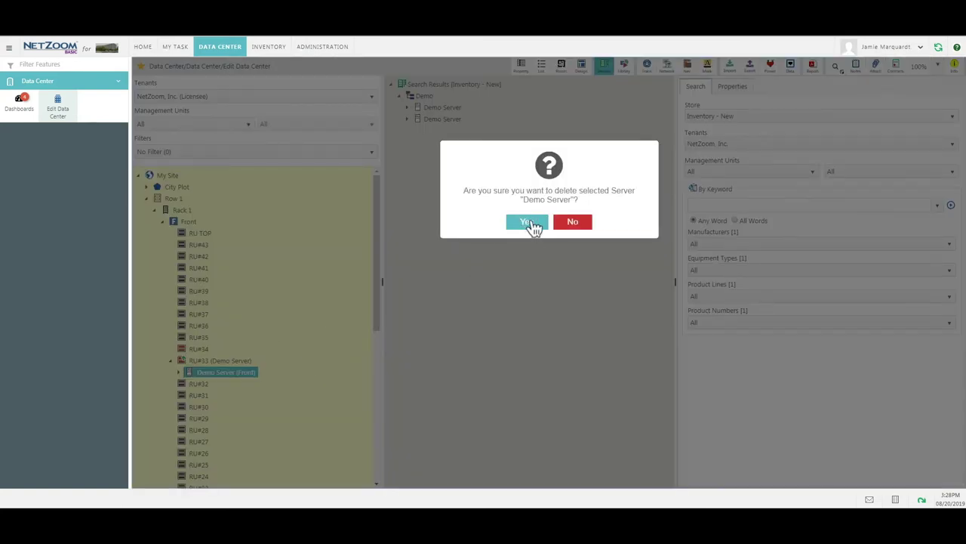
pyautogui.click(532, 225)
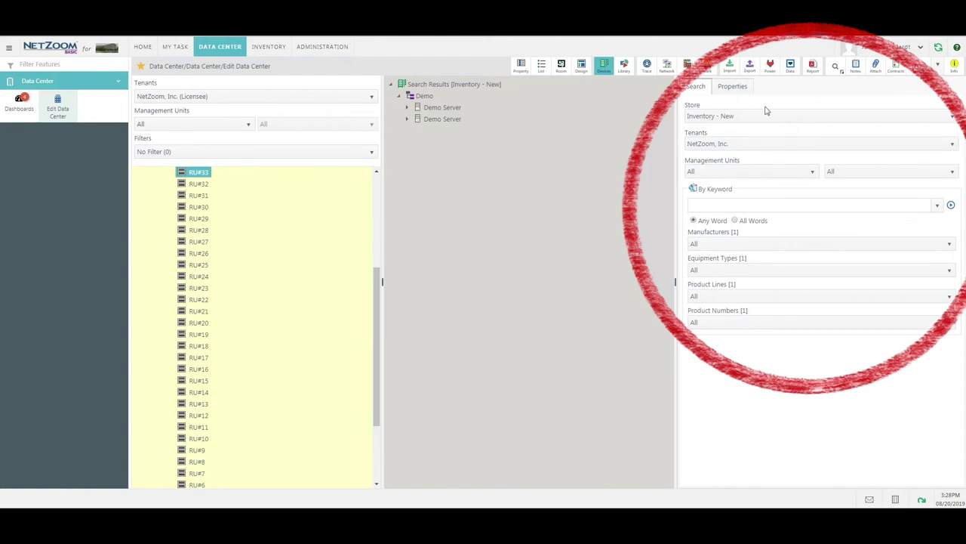
# Search the Inventory - Old store and expand Rack 1 in the results
pyautogui.click(732, 117)
pyautogui.click(731, 171)
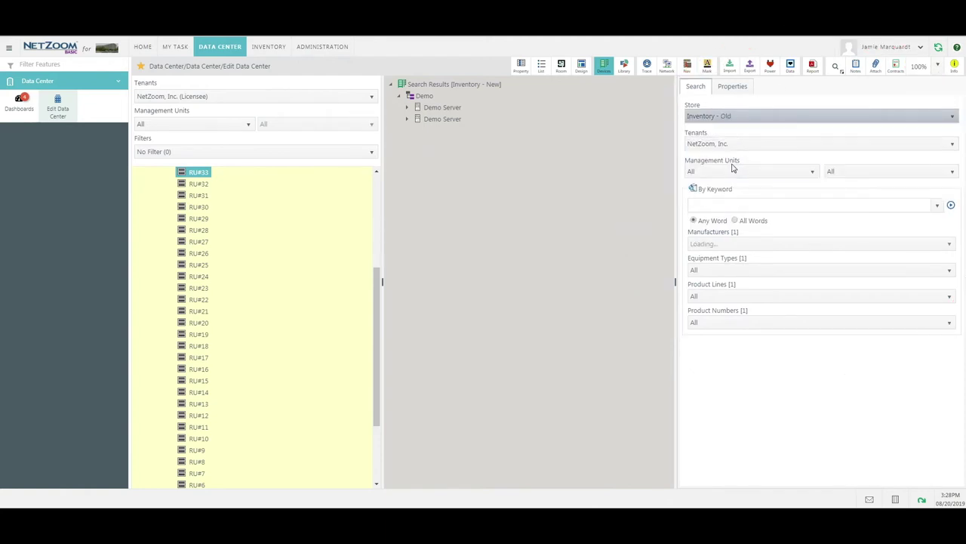
pyautogui.click(952, 207)
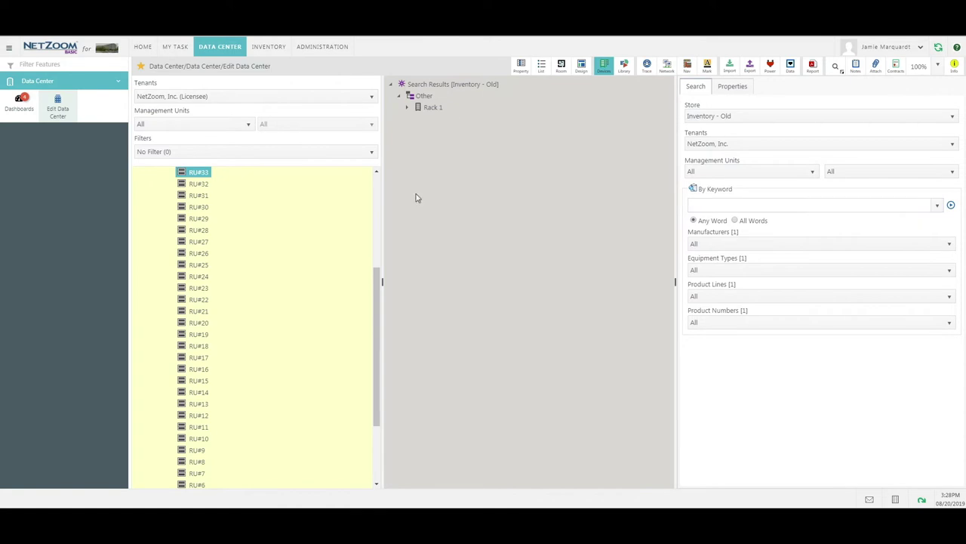
pyautogui.click(407, 108)
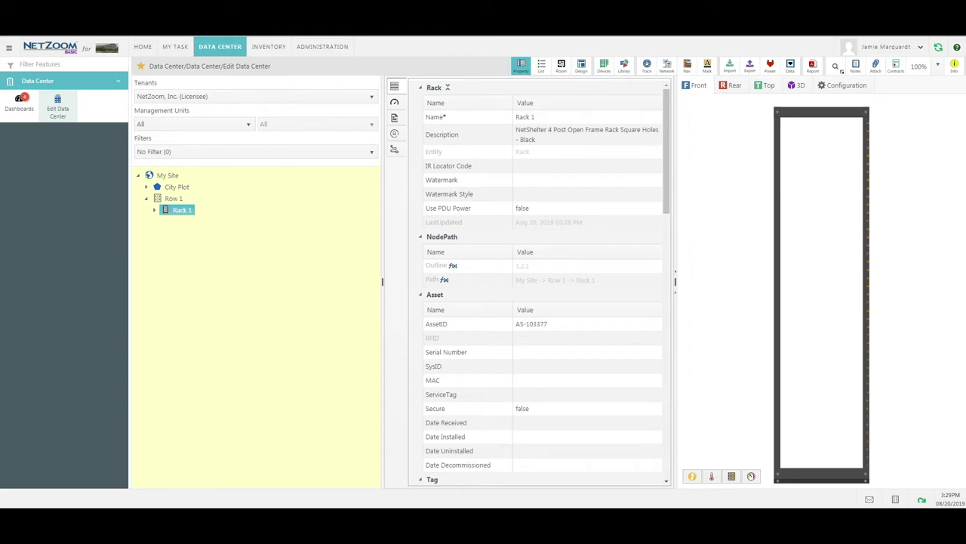
# Search the SmartBuilds store in the device inventory
pyautogui.click(624, 65)
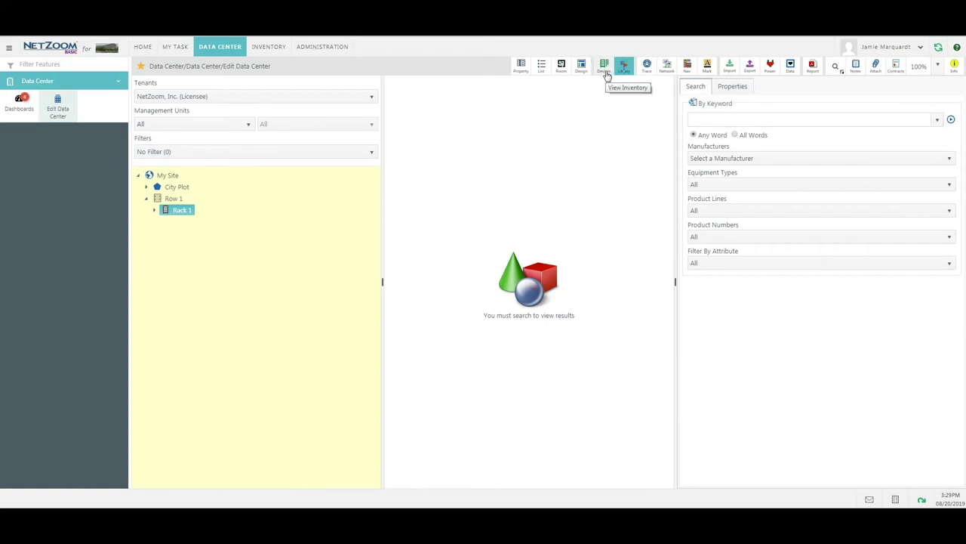
pyautogui.click(607, 68)
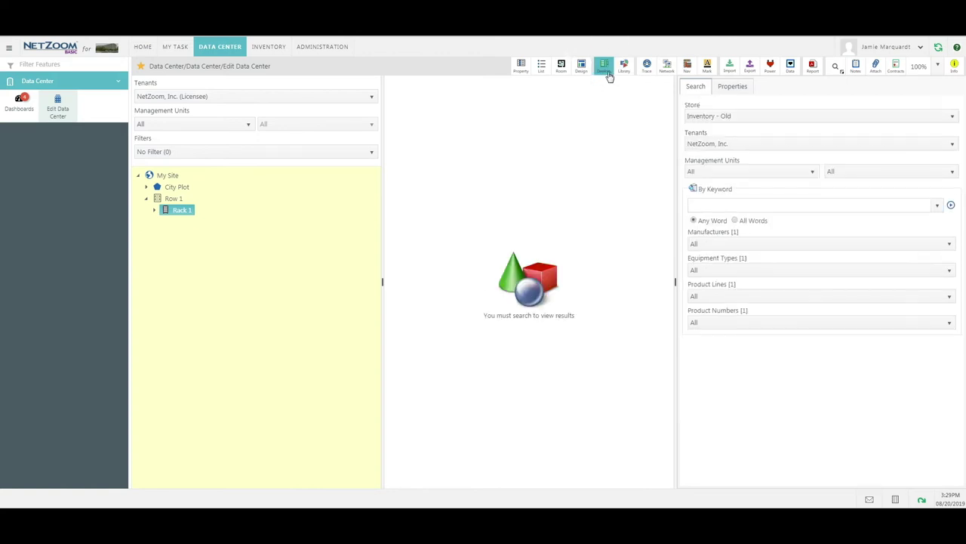
pyautogui.click(763, 117)
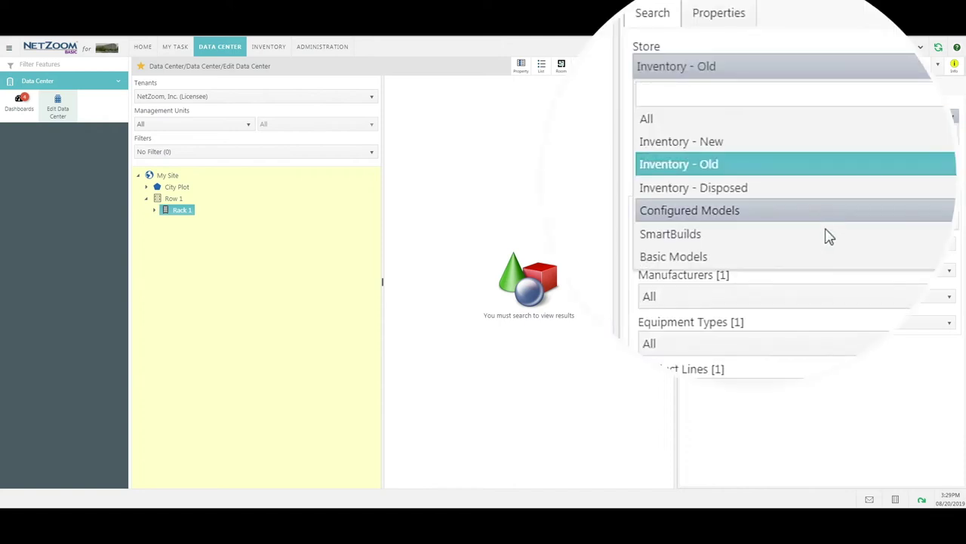
pyautogui.click(828, 236)
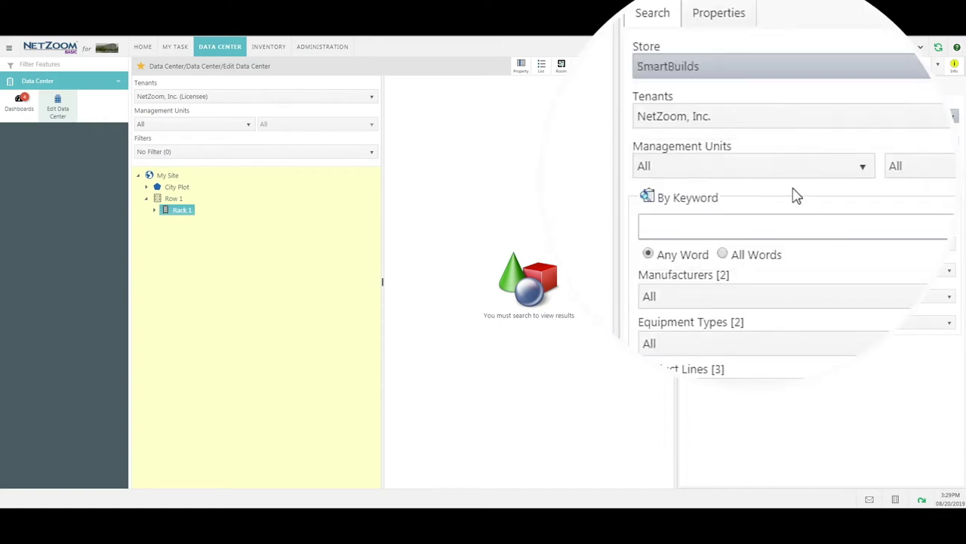
pyautogui.click(951, 206)
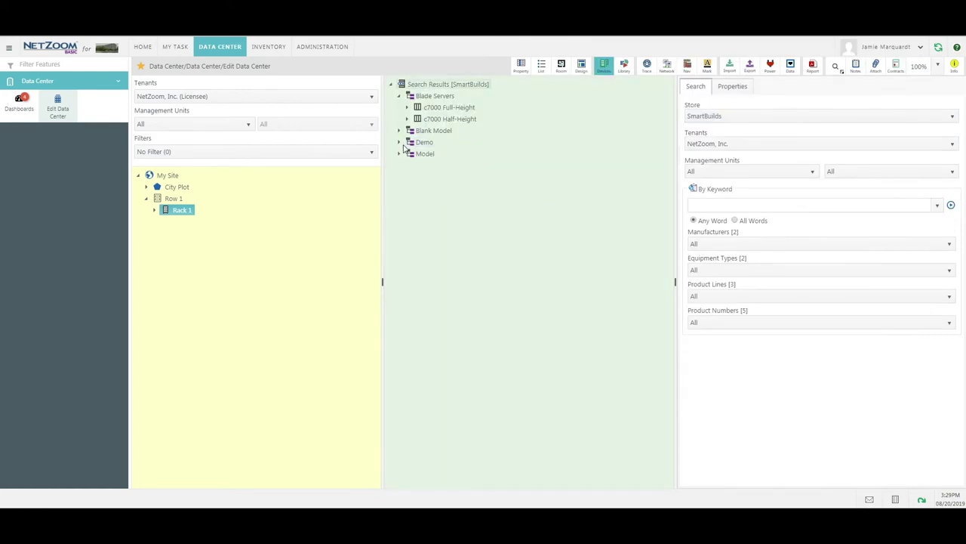
# Drag the Demo Rack's front view onto Row 1, name it Rack 1.2, and save
pyautogui.click(400, 142)
pyautogui.click(430, 153)
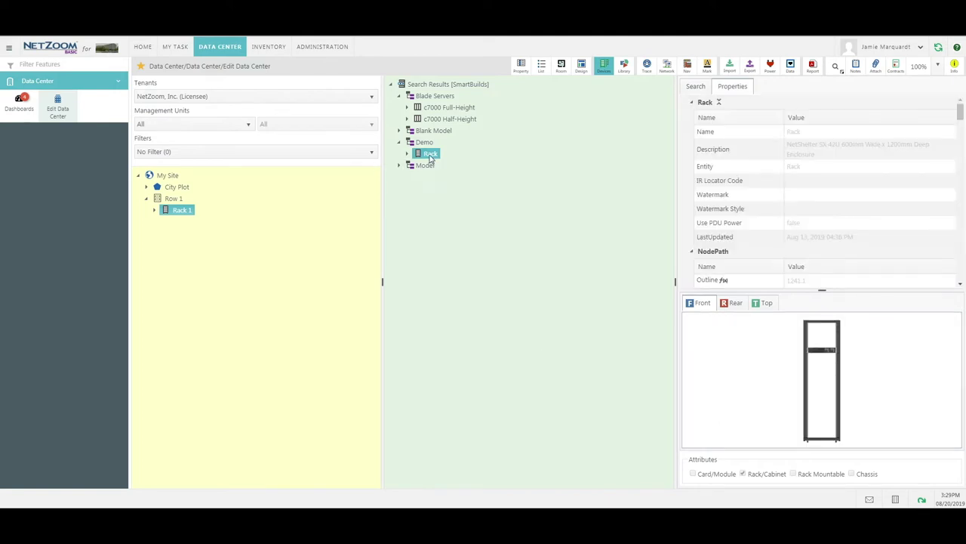
pyautogui.doubleClick(430, 155)
pyautogui.moveTo(435, 165)
pyautogui.mouseDown()
pyautogui.moveTo(162, 204)
pyautogui.moveTo(182, 213)
pyautogui.moveTo(161, 199)
pyautogui.mouseUp()
pyautogui.write('1.2')
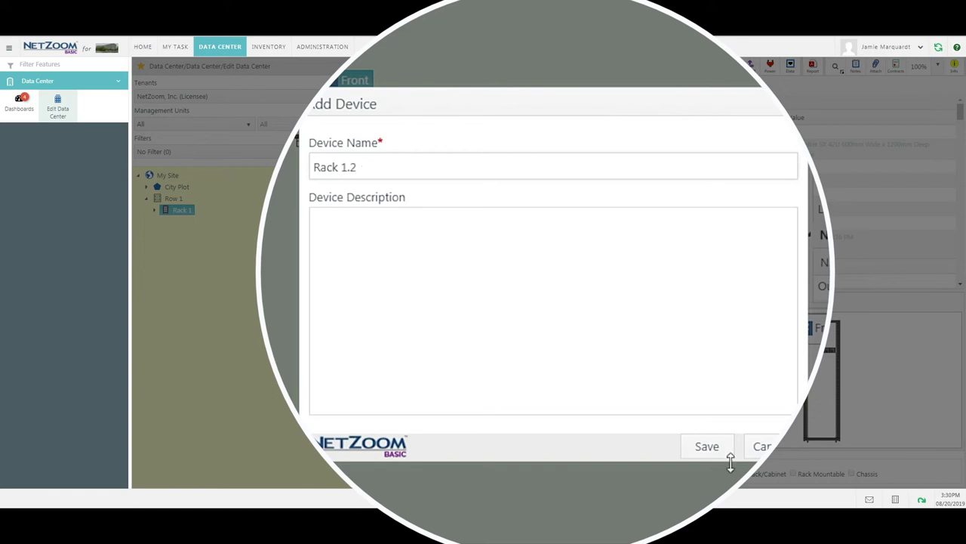
pyautogui.click(707, 451)
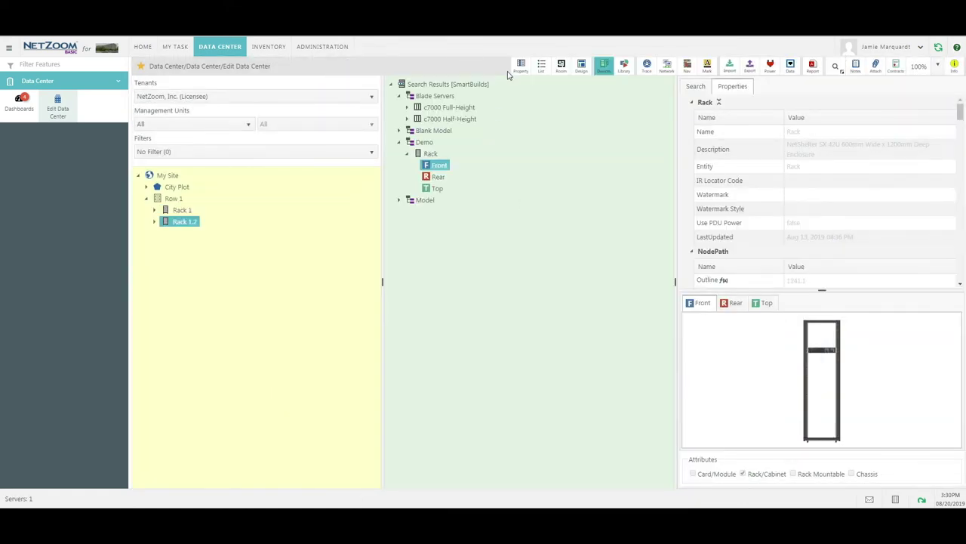
# Show Rack 1.2's properties and switch to its rear view
pyautogui.click(520, 66)
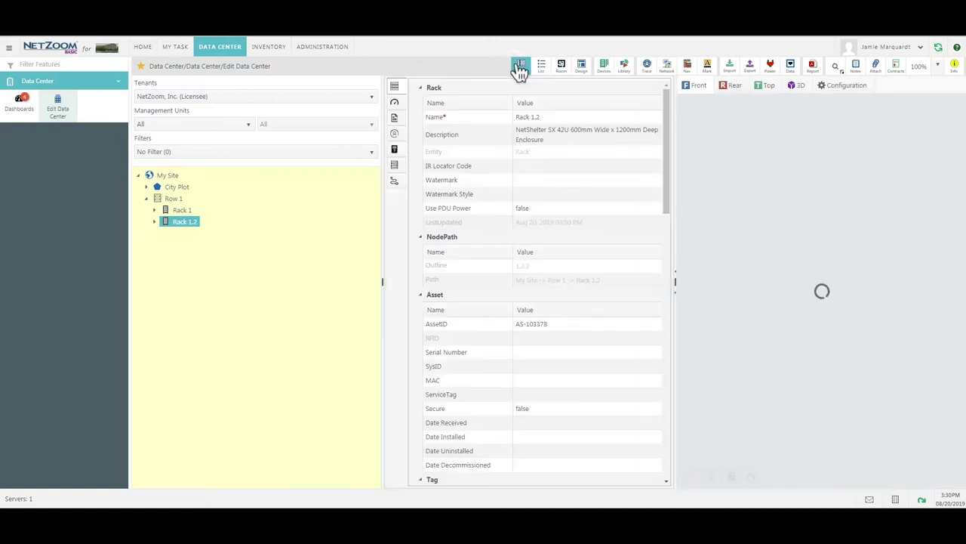
pyautogui.click(735, 85)
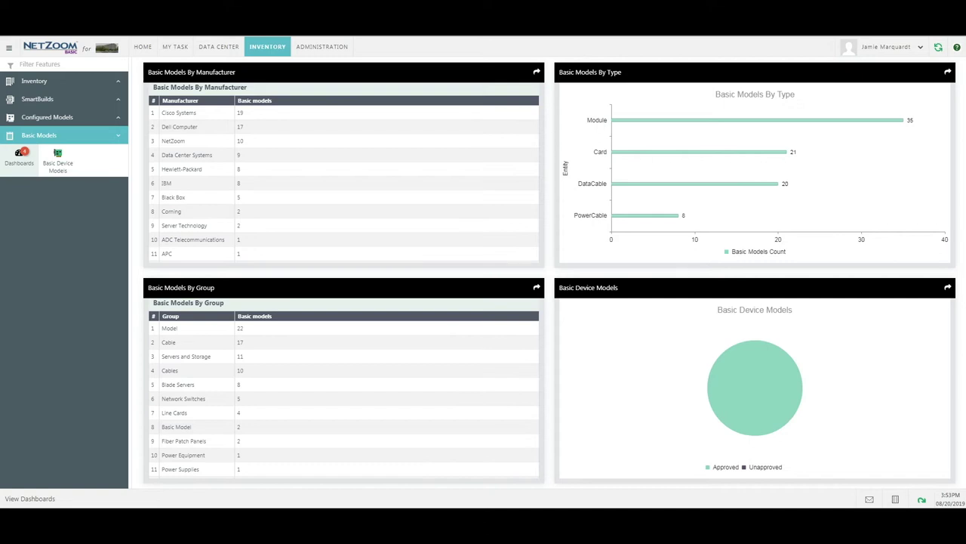
# Open Basic Device Models and select the Demo Cable group
pyautogui.click(71, 156)
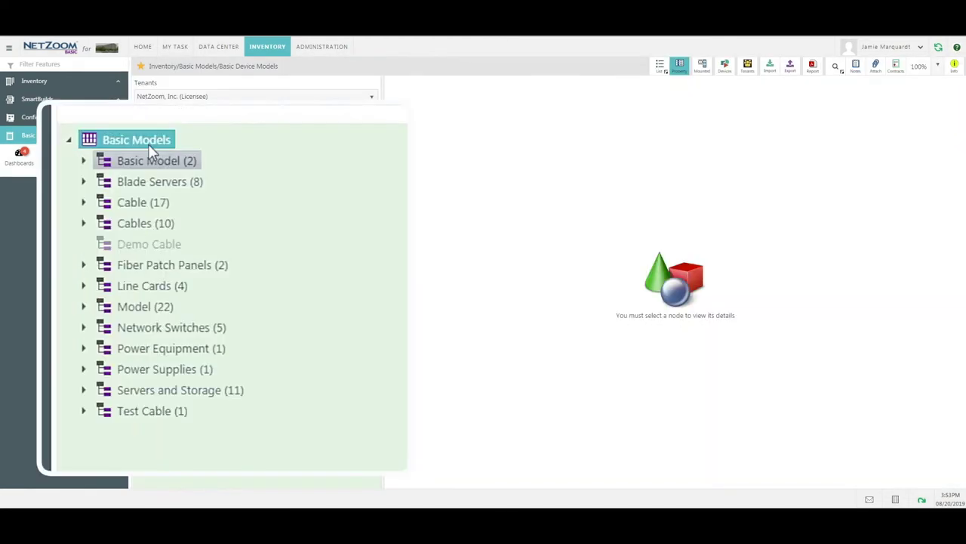
pyautogui.rightClick(197, 220)
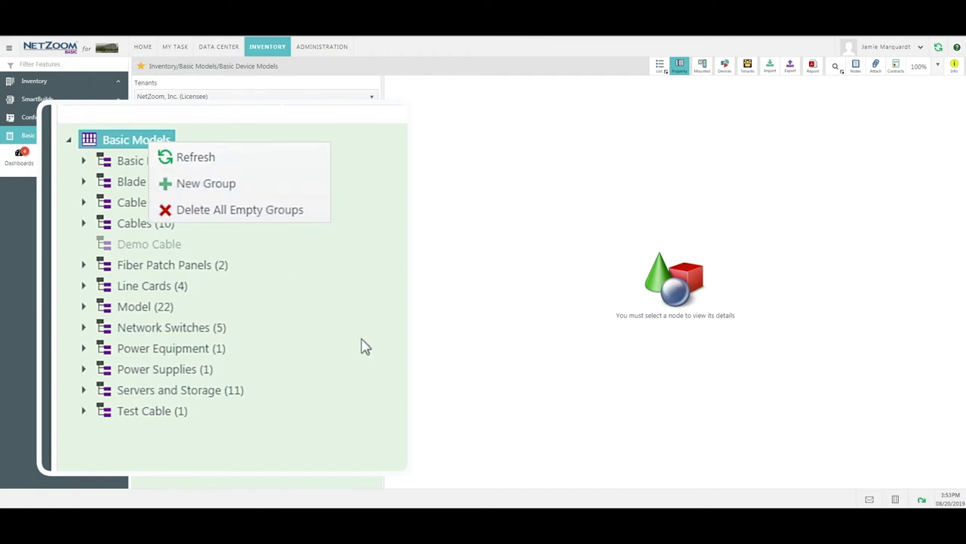
pyautogui.press('Escape')
pyautogui.click(121, 251)
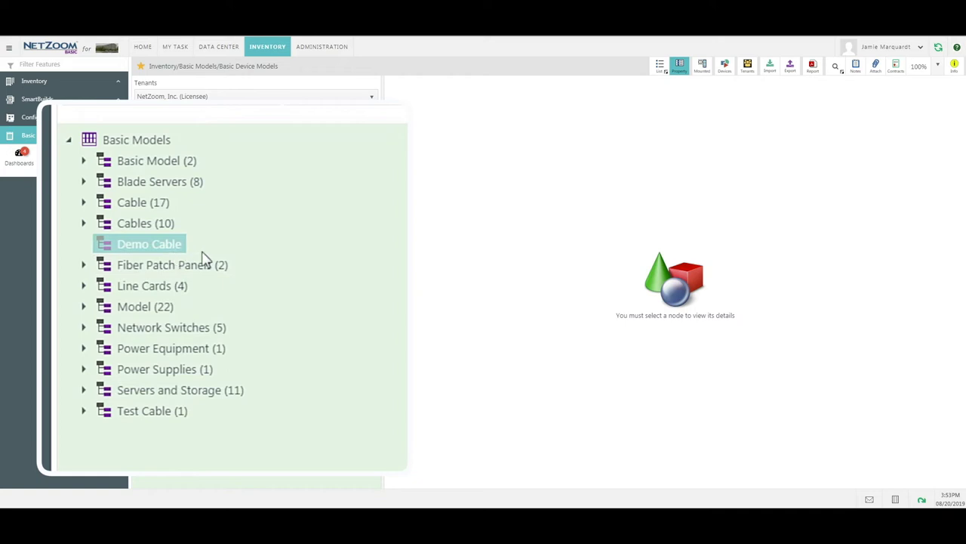
# Enter 'NetZoom' as the device library search keyword
pyautogui.click(725, 66)
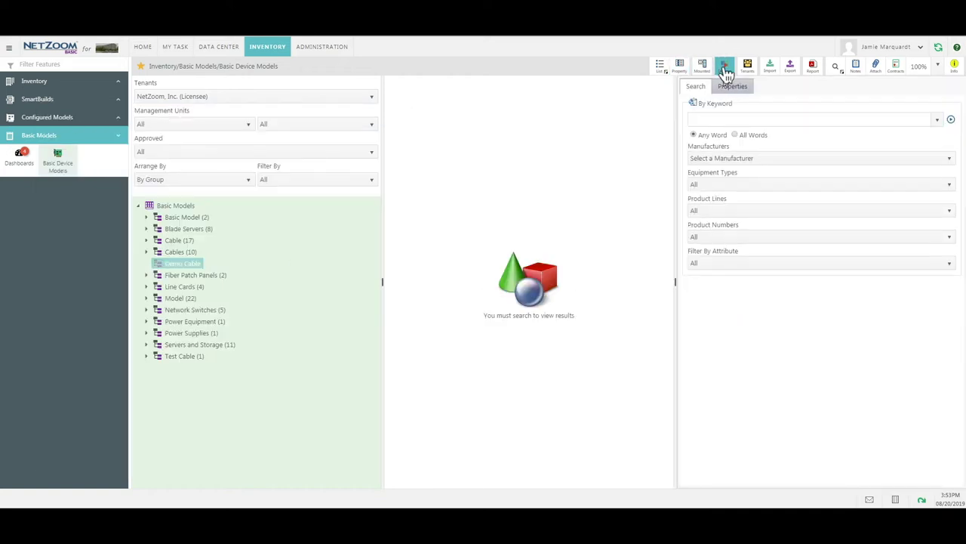
pyautogui.click(717, 121)
pyautogui.write('NetZoom')
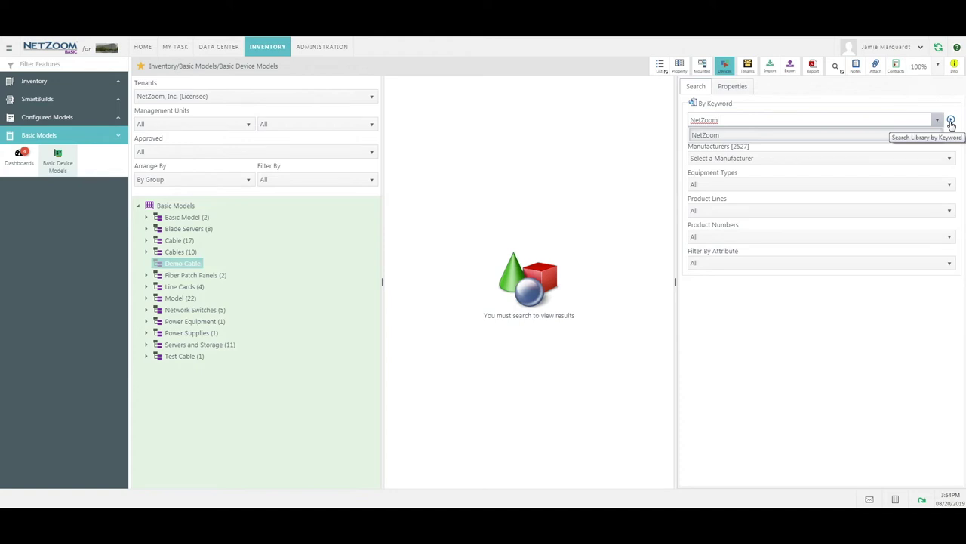
# Search the library and add NetZoom's Default Power Cable to Demo Cable, then save it
pyautogui.click(950, 121)
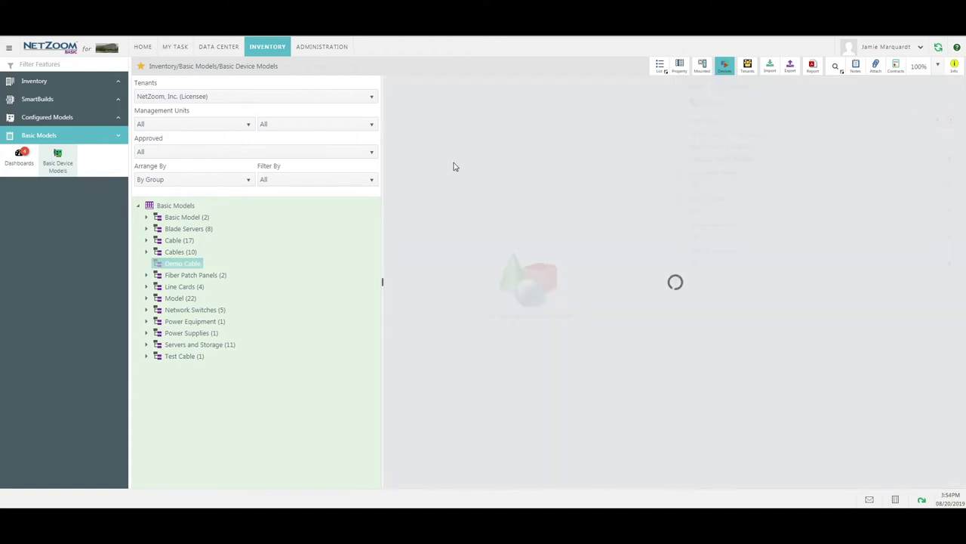
pyautogui.click(401, 150)
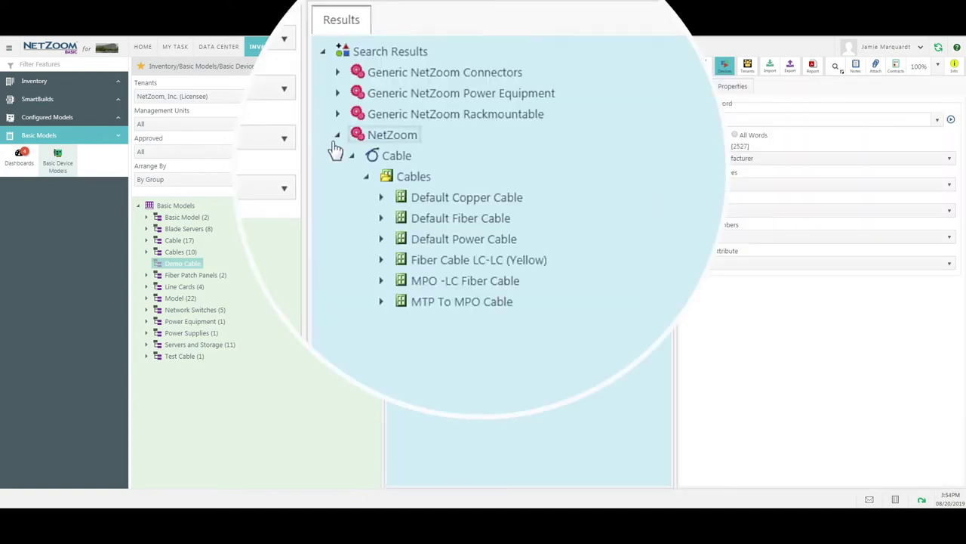
pyautogui.click(380, 240)
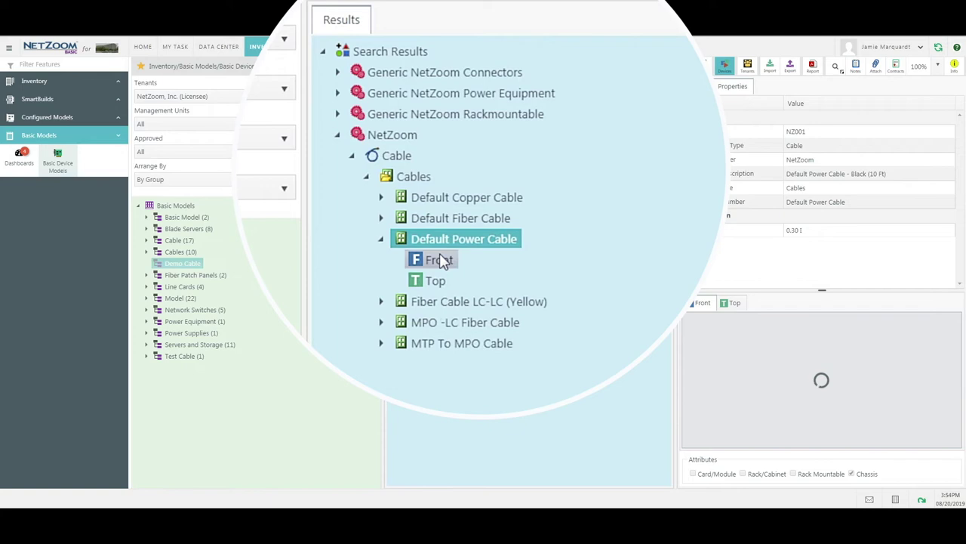
pyautogui.click(445, 261)
pyautogui.moveTo(453, 220); pyautogui.dragTo(186, 271)
pyautogui.click(714, 427)
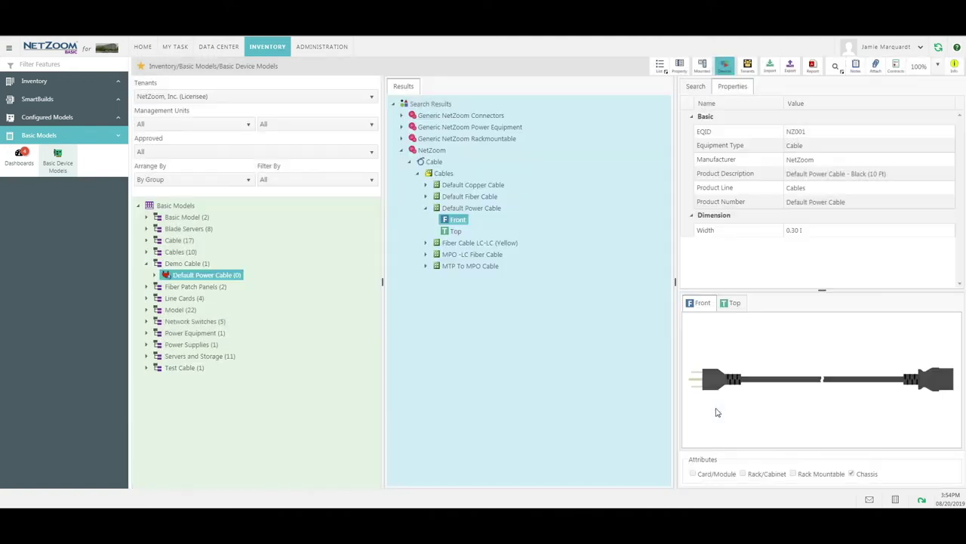
# Expand the power cable's Front and Rear views to show ports FPort#1 and RPort#1
pyautogui.click(154, 275)
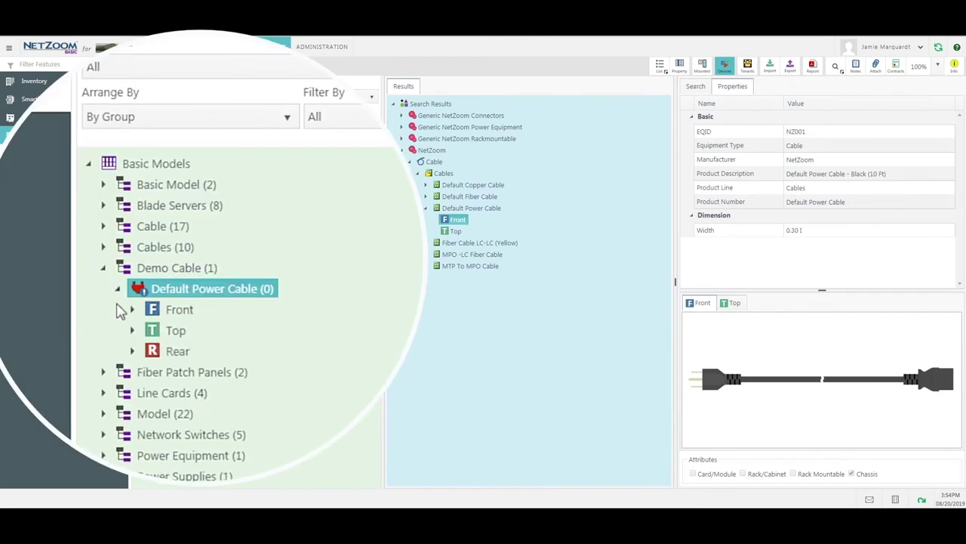
pyautogui.click(131, 309)
pyautogui.click(203, 332)
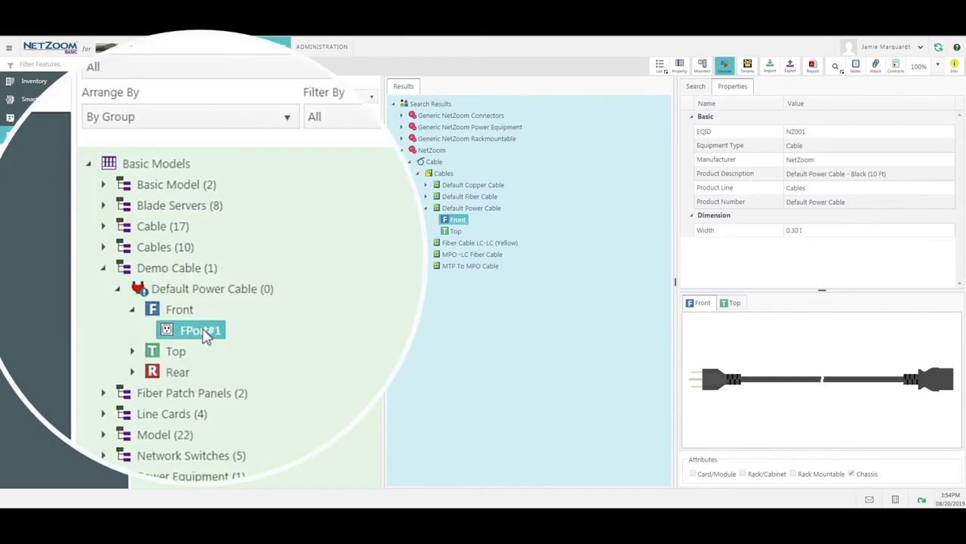
pyautogui.click(132, 371)
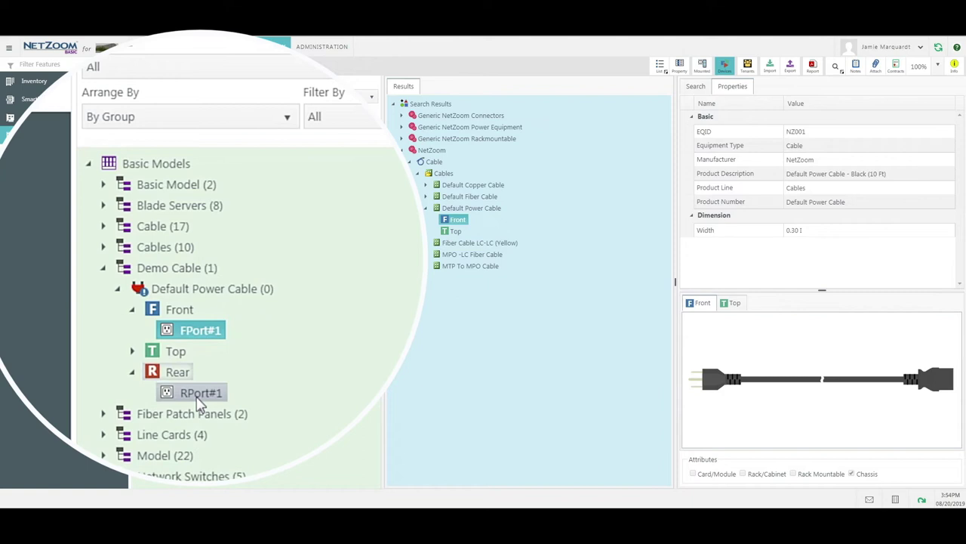
pyautogui.click(201, 394)
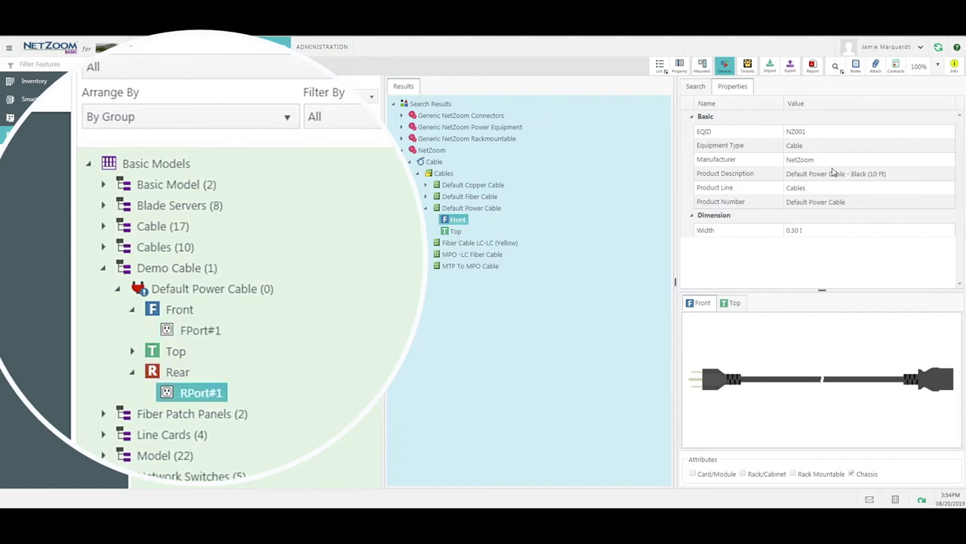
# Rename the power cable's rear port RPort#1 to 'Power Plug' in its properties
pyautogui.click(680, 67)
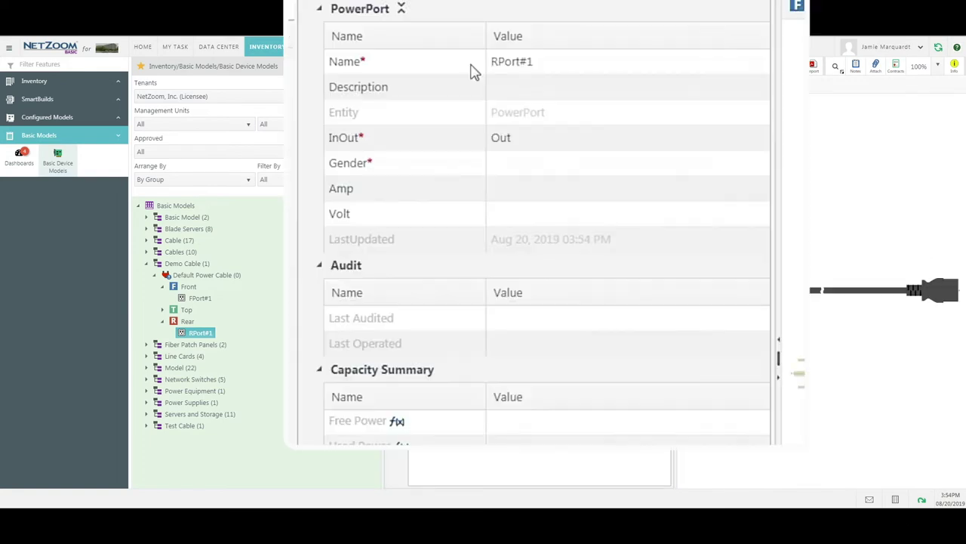
pyautogui.doubleClick(541, 66)
pyautogui.tripleClick(541, 65)
pyautogui.press('BackSpace')
pyautogui.write('Power Pl')
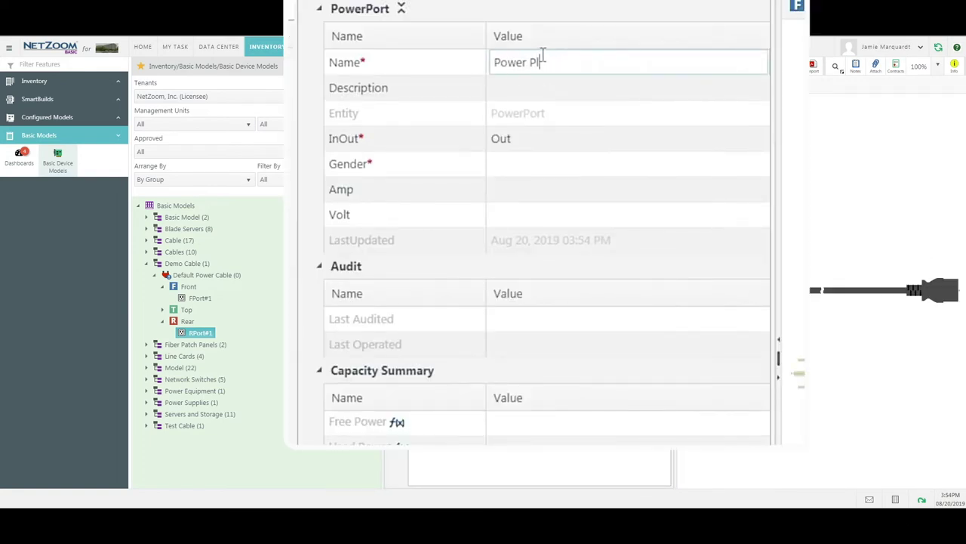
pyautogui.write('ug')
pyautogui.click(537, 341)
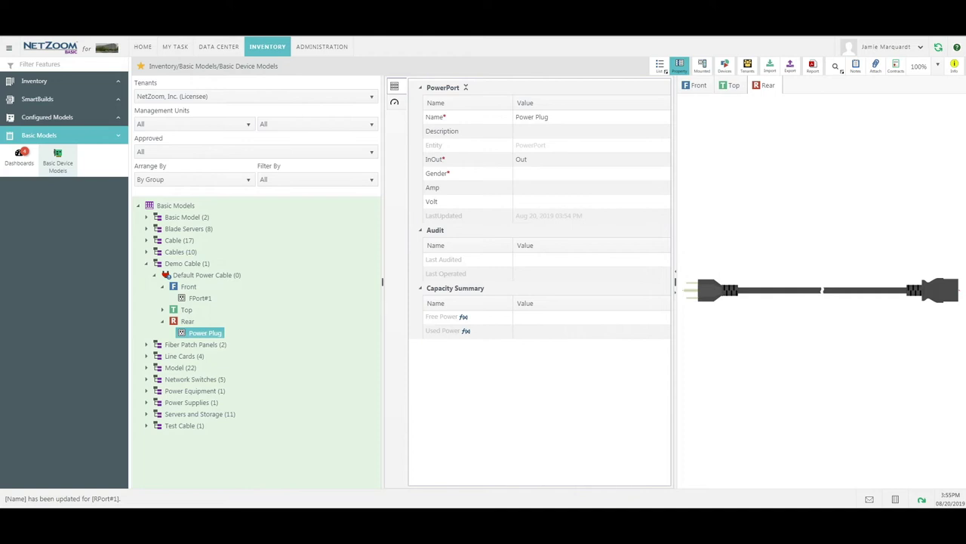
pyautogui.click(723, 65)
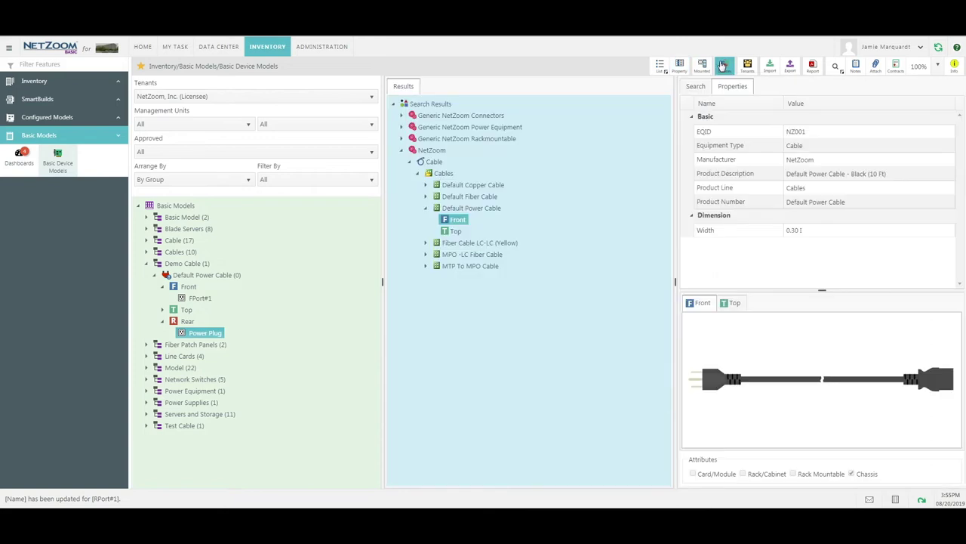
# Drag NetZoom's Default Copper Cable into Demo Cable and save it as a copper cable
pyautogui.doubleClick(457, 186)
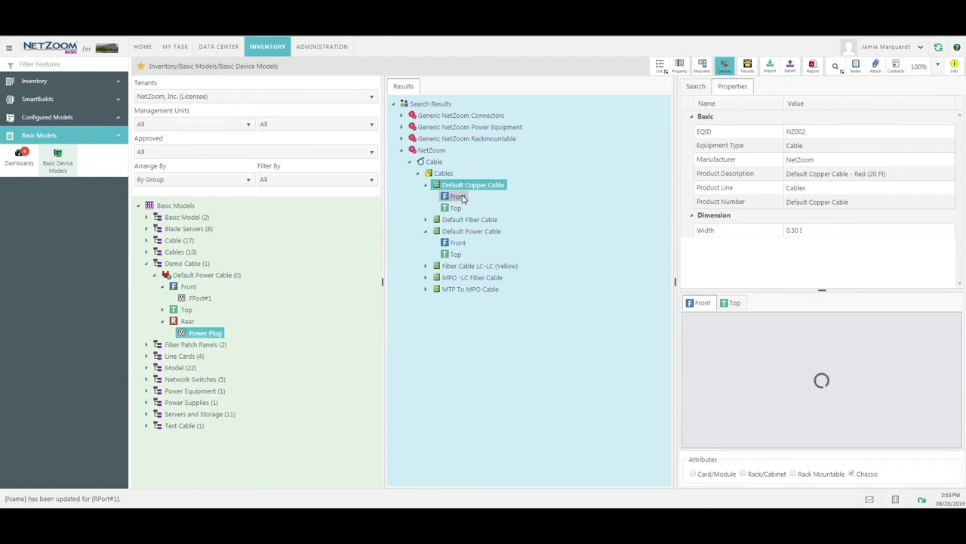
pyautogui.moveTo(464, 199); pyautogui.dragTo(174, 262)
pyautogui.moveTo(464, 198); pyautogui.dragTo(176, 269)
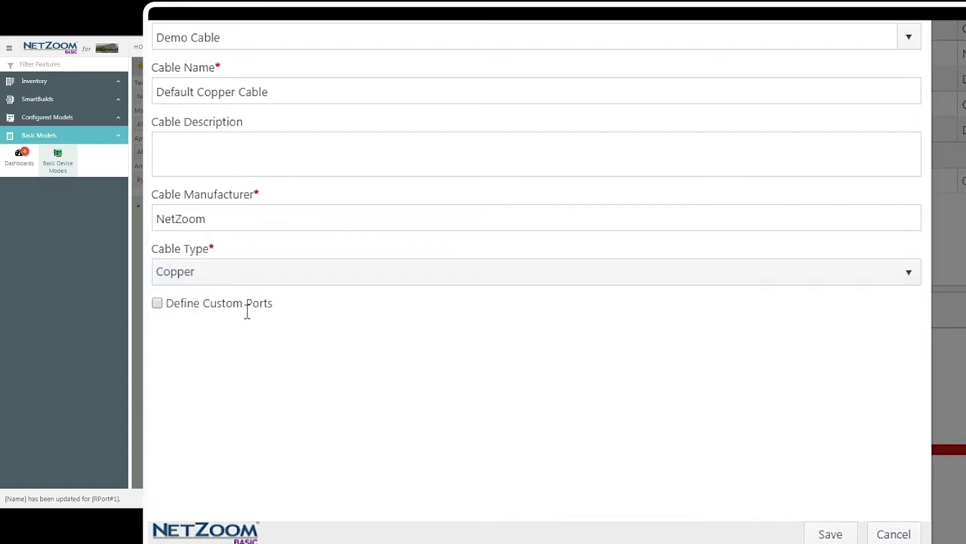
pyautogui.moveTo(182, 304); pyautogui.dragTo(274, 308)
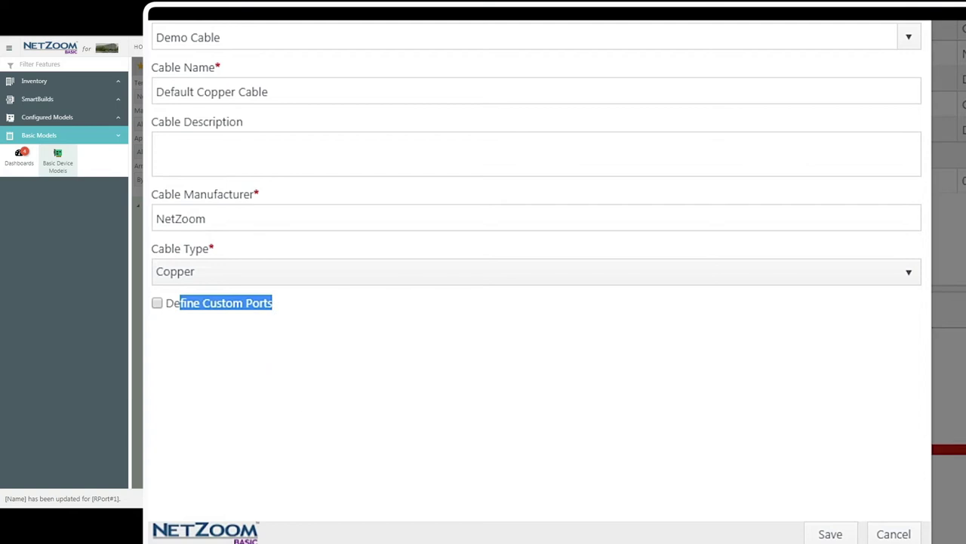
pyautogui.click(841, 536)
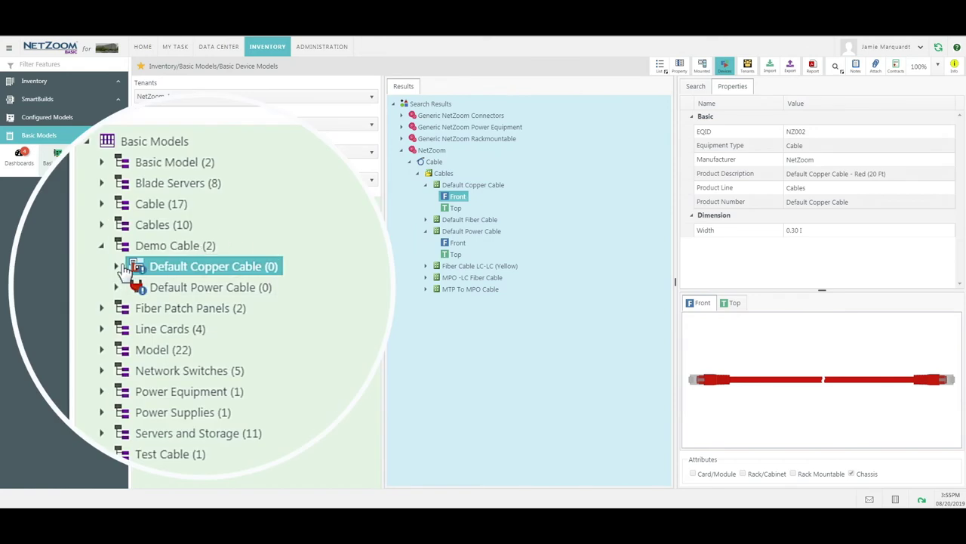
# Inspect the copper cable's FPort#1 and RPort#1, then show the Default Copper Cable's DataCable properties
pyautogui.click(155, 275)
pyautogui.click(130, 287)
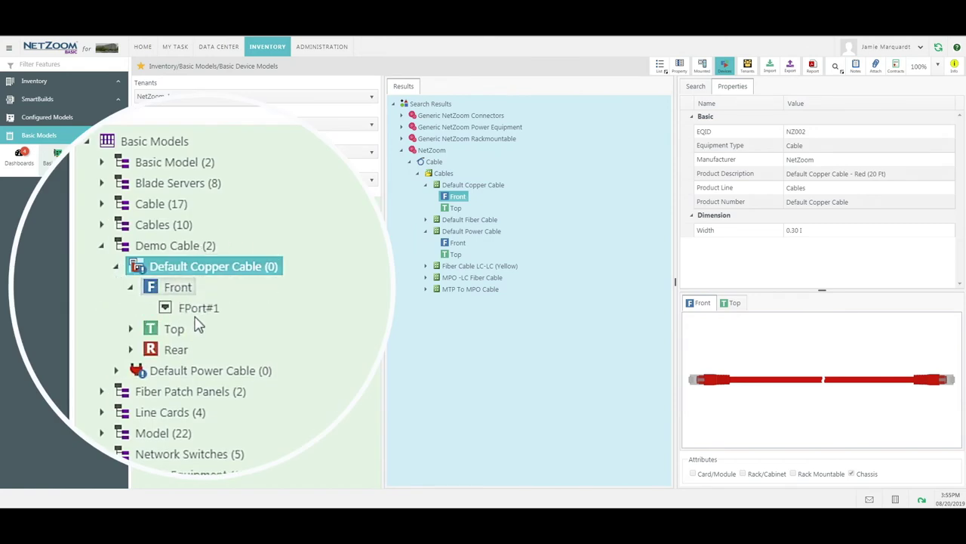
pyautogui.click(132, 350)
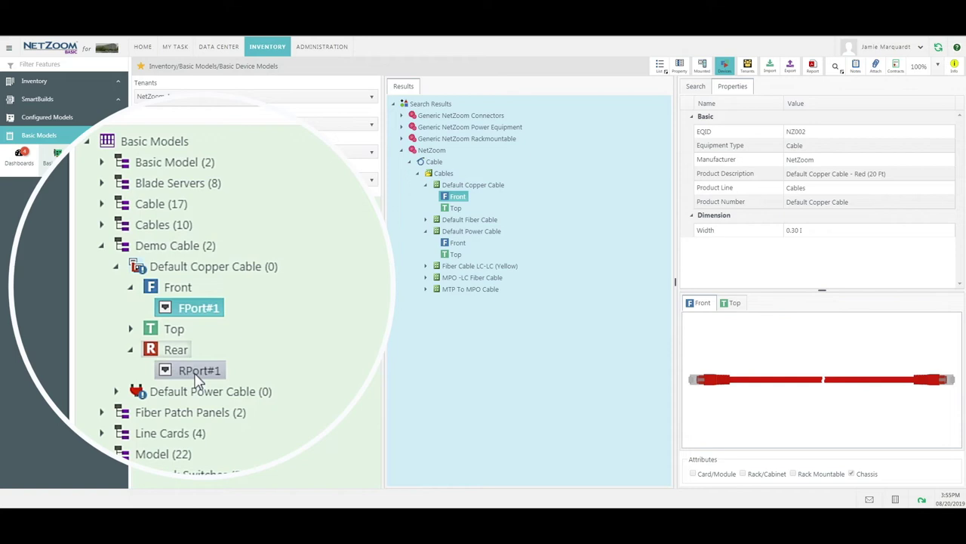
pyautogui.click(194, 373)
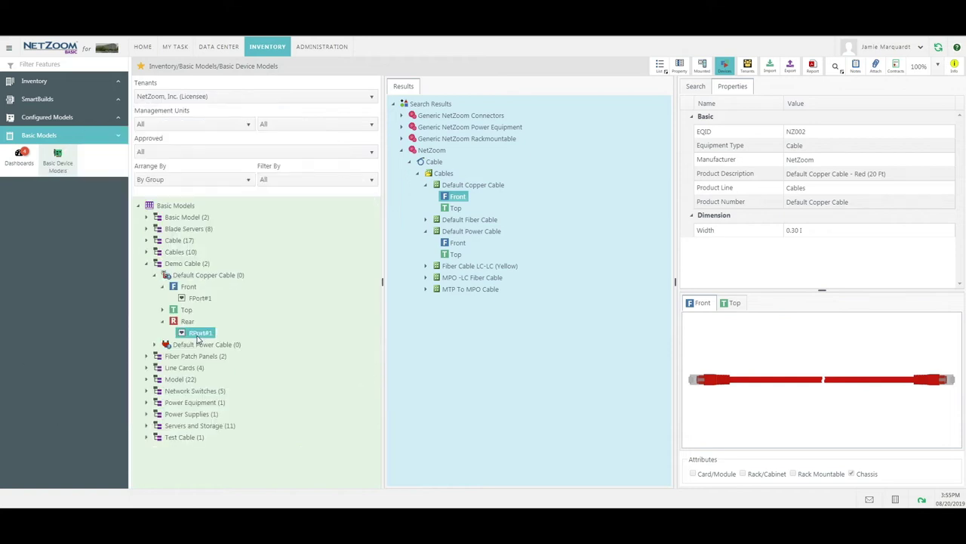
pyautogui.click(679, 65)
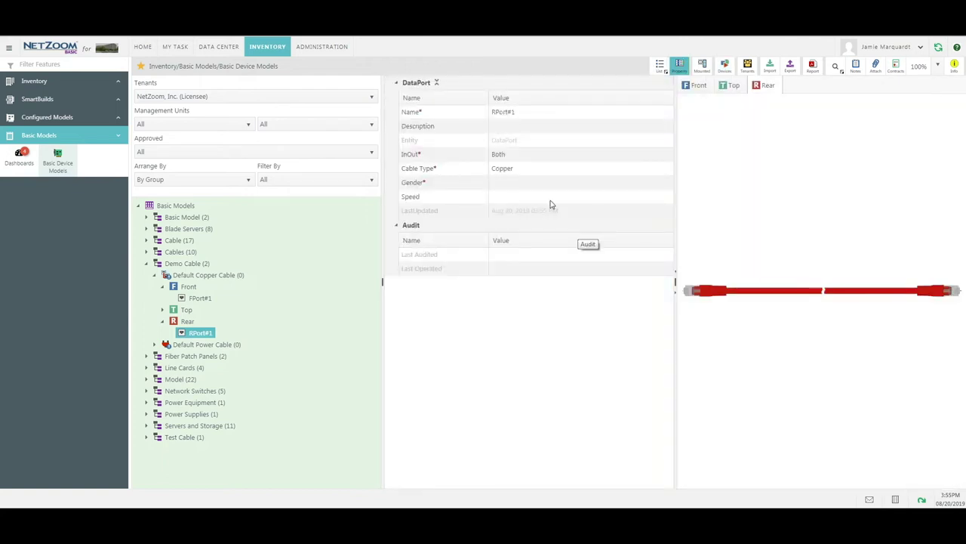
pyautogui.click(197, 275)
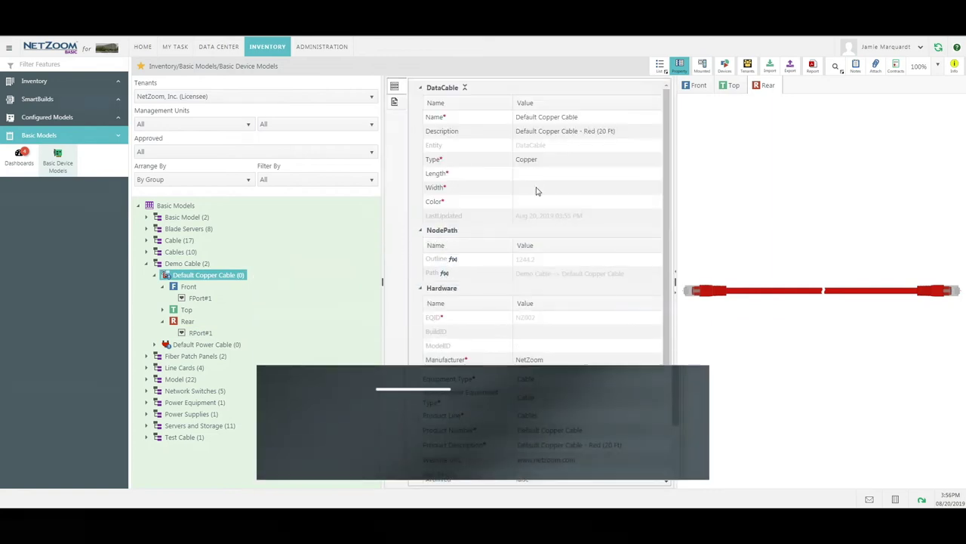
# Choose a colour for the Default Copper Cable from the Color dropdown
pyautogui.click(534, 201)
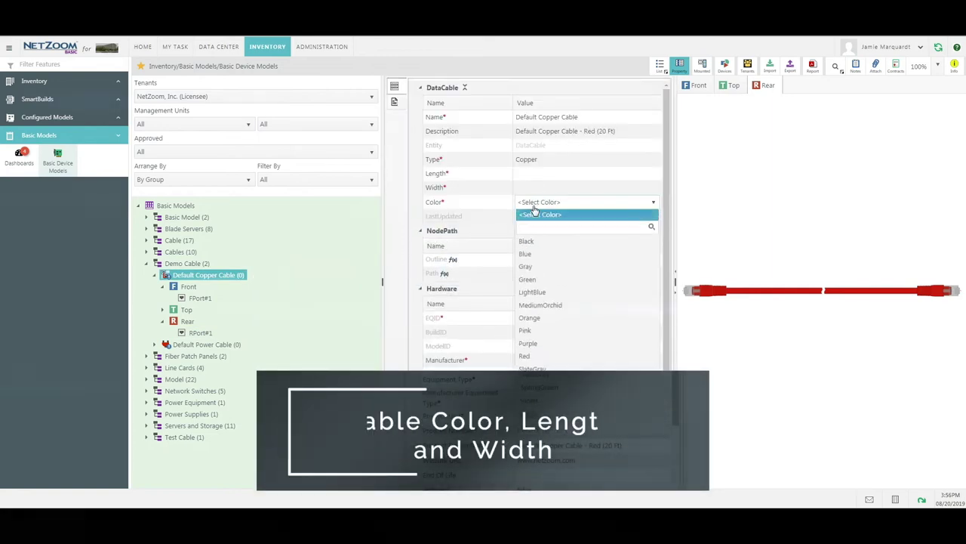
pyautogui.click(572, 403)
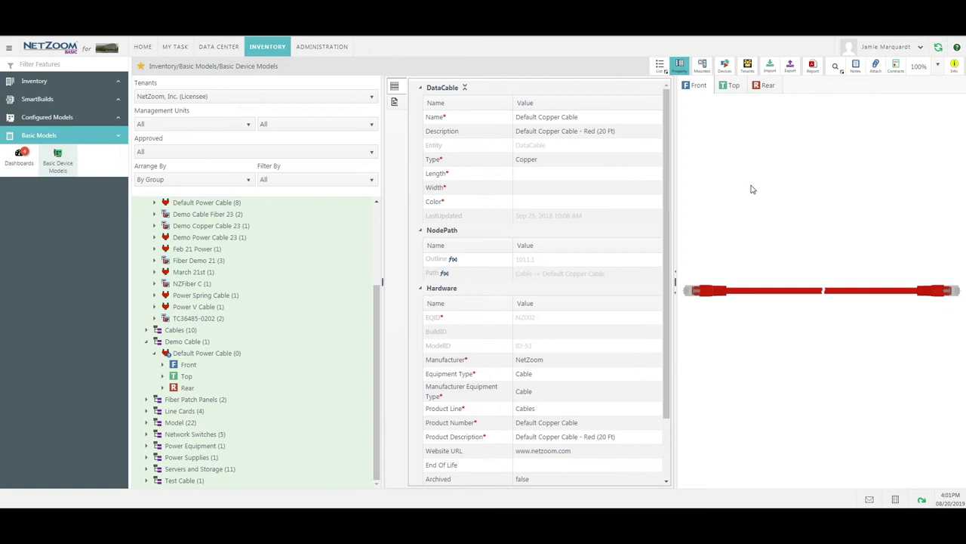
# Drag the TC36485-0202 trunk cable from the search results into Demo Cable
pyautogui.click(724, 66)
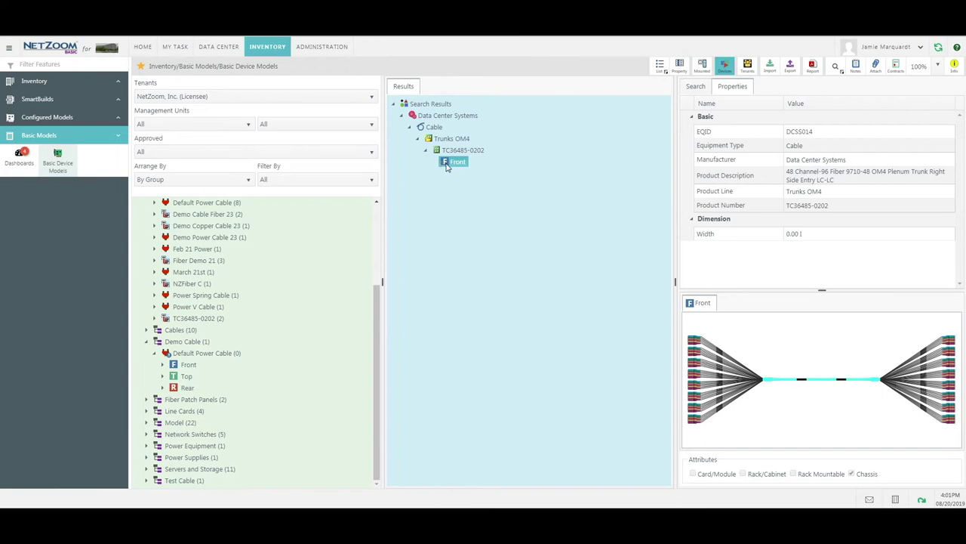
pyautogui.moveTo(427, 174); pyautogui.dragTo(180, 345)
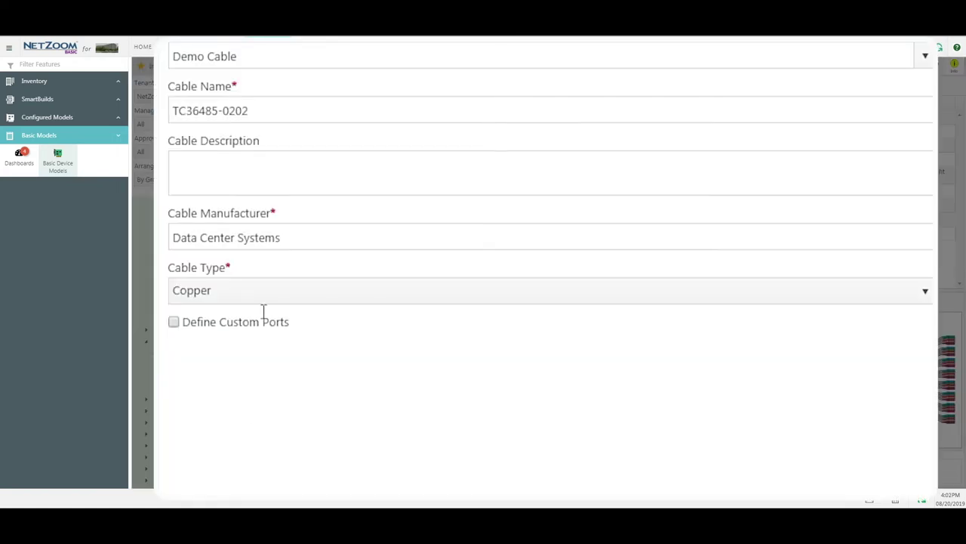
# Set the cable type to Fiber, enable custom ports, and add 48 front ports prefixed LCR
pyautogui.click(235, 297)
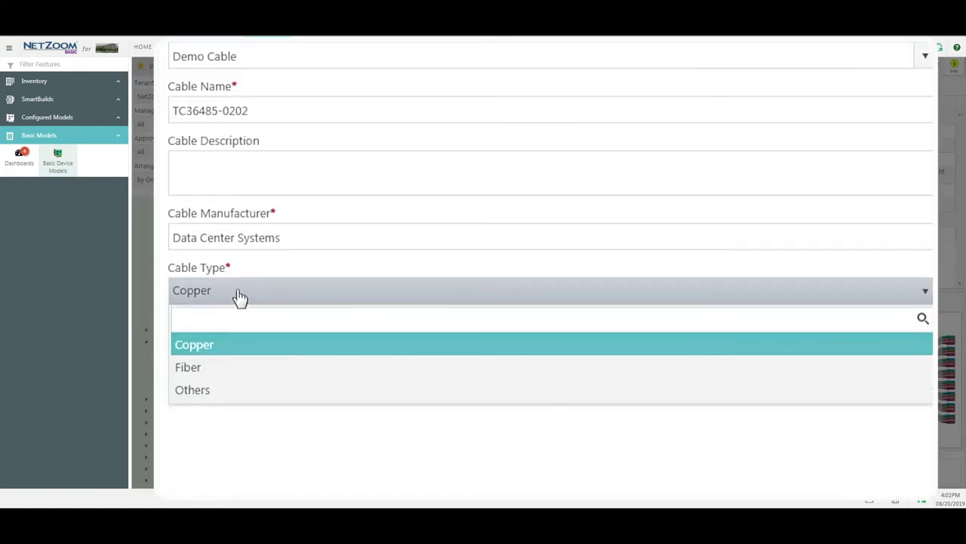
pyautogui.click(206, 369)
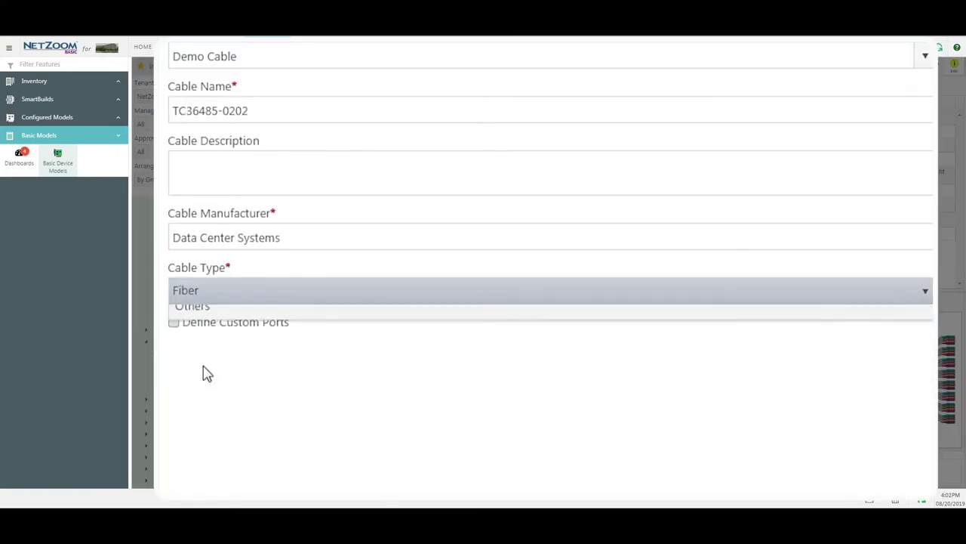
pyautogui.click(173, 322)
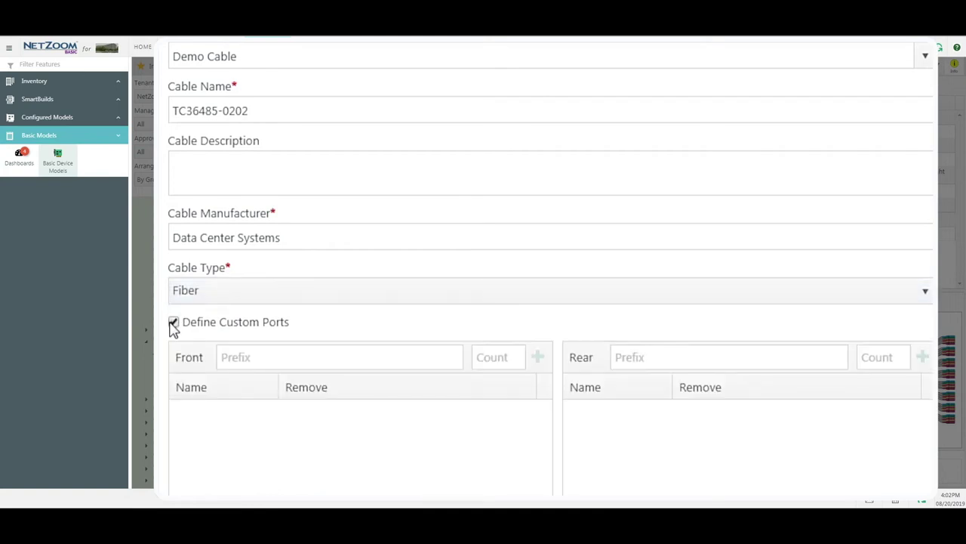
pyautogui.click(249, 358)
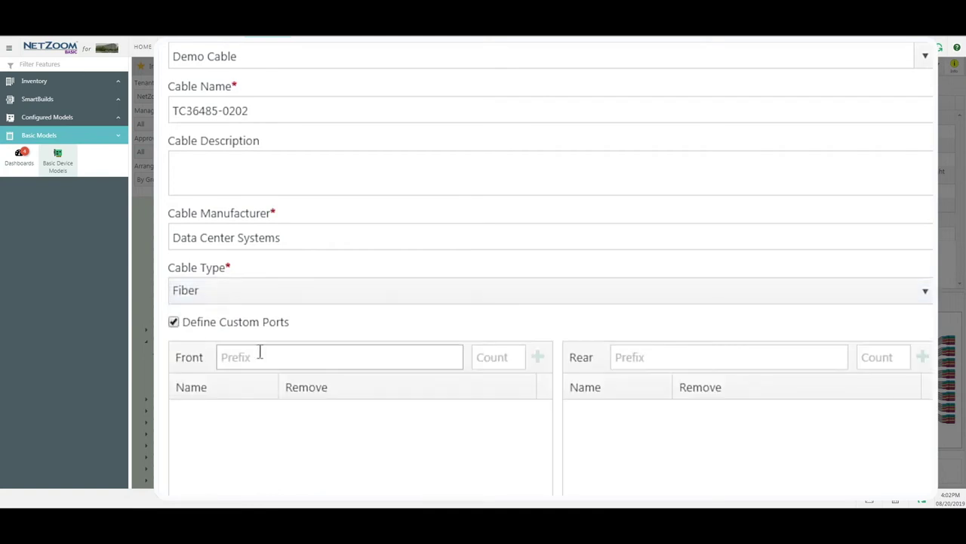
pyautogui.write('L')
pyautogui.write('CR')
pyautogui.click(481, 357)
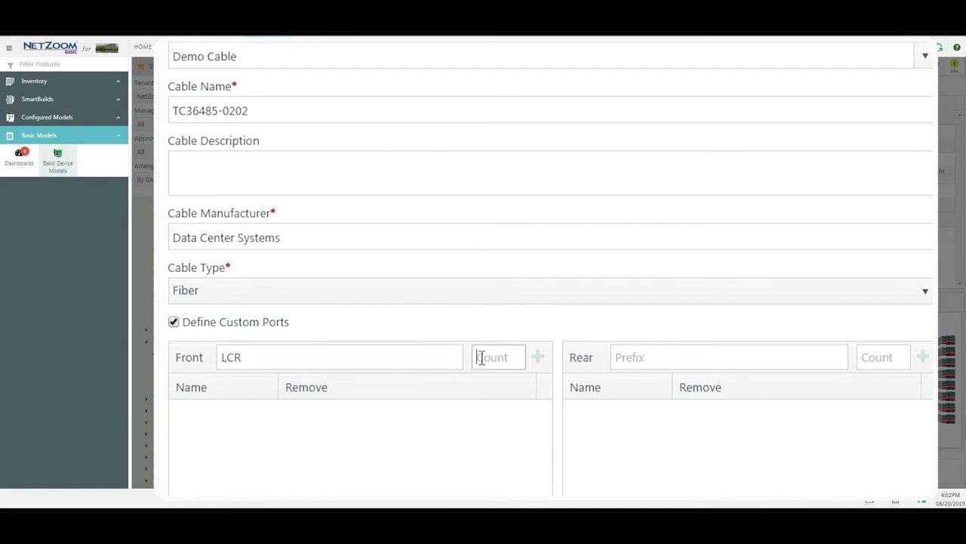
pyautogui.write('48')
pyautogui.click(538, 358)
# Add 48 rear ports prefixed LC and save the TC36485-0202 fiber cable
pyautogui.click(672, 357)
pyautogui.write('LC')
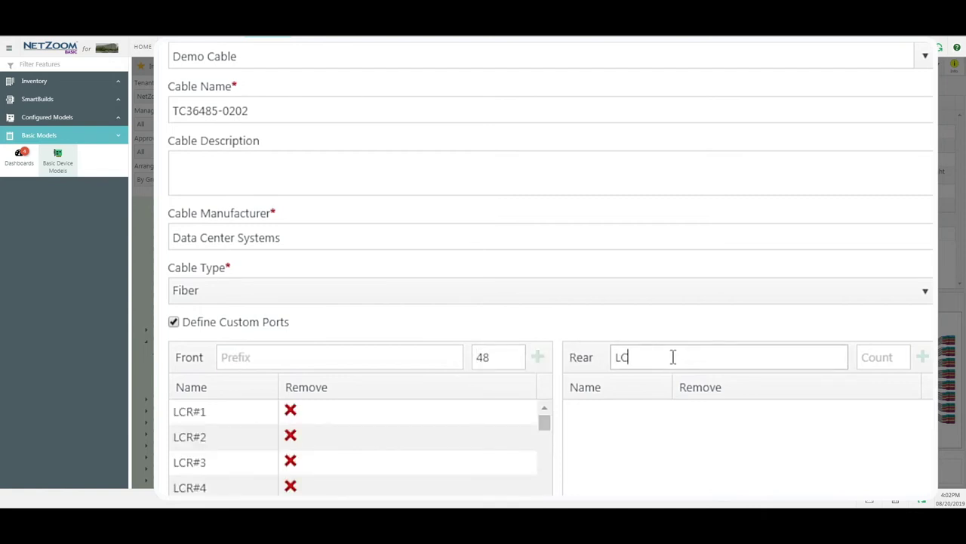
pyautogui.click(882, 357)
pyautogui.write('48')
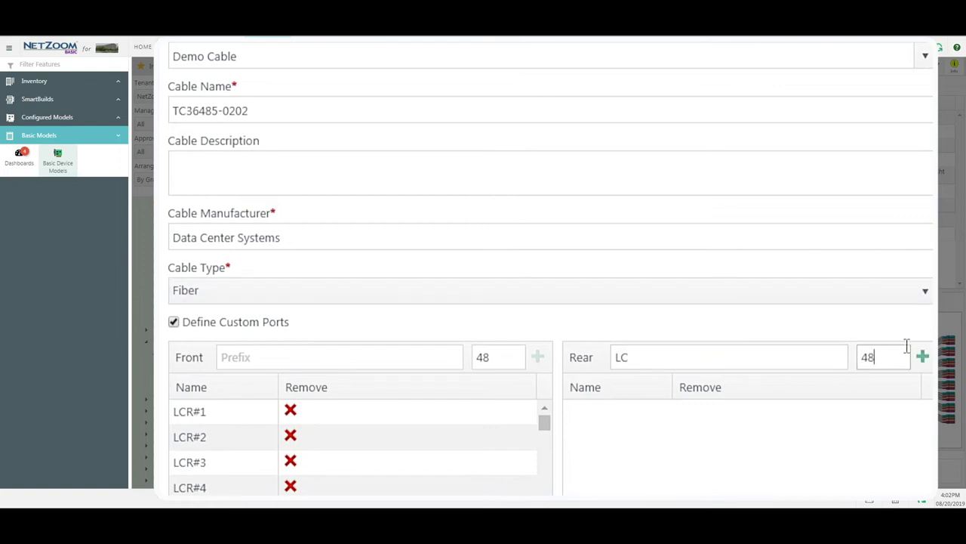
pyautogui.press('Return')
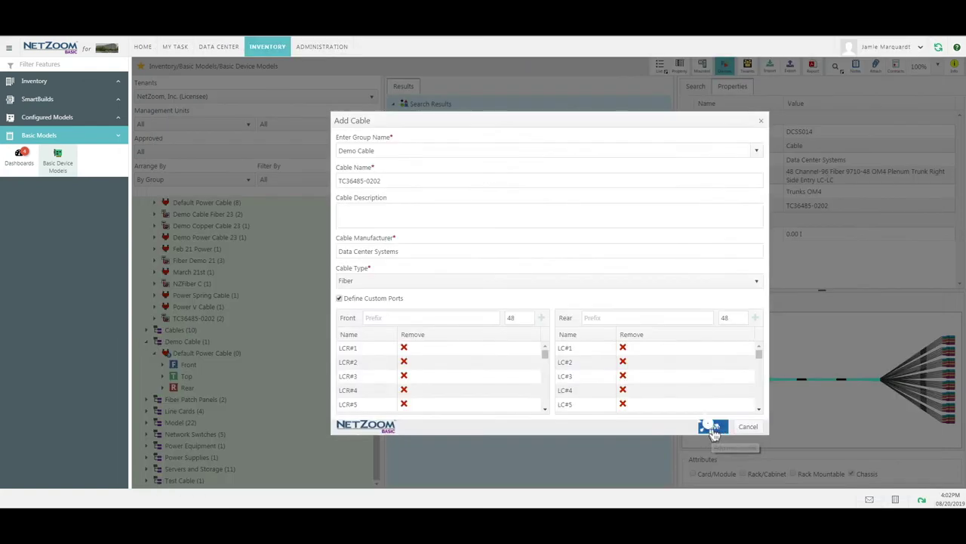
pyautogui.click(716, 426)
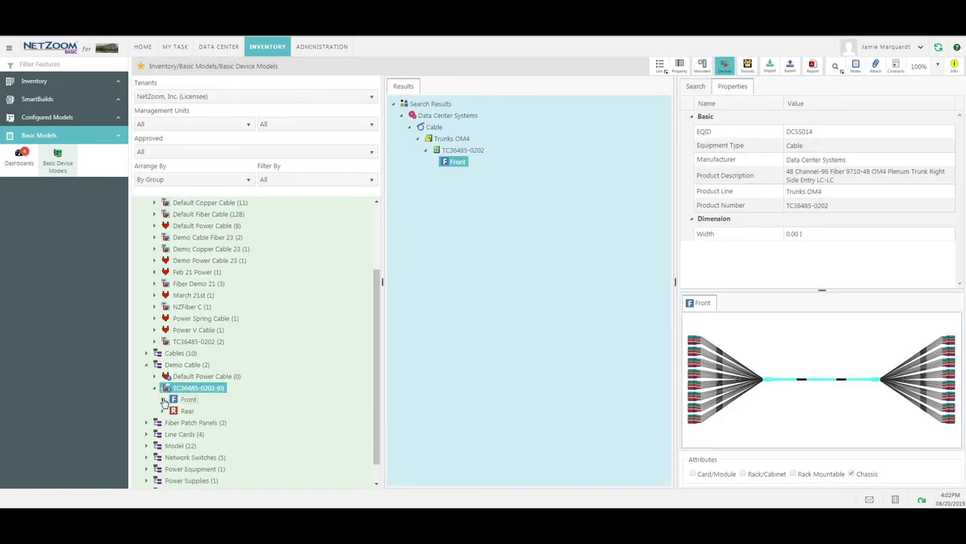
# Check the new cable's front and rear ports, then approve the Demo Cable group
pyautogui.click(163, 400)
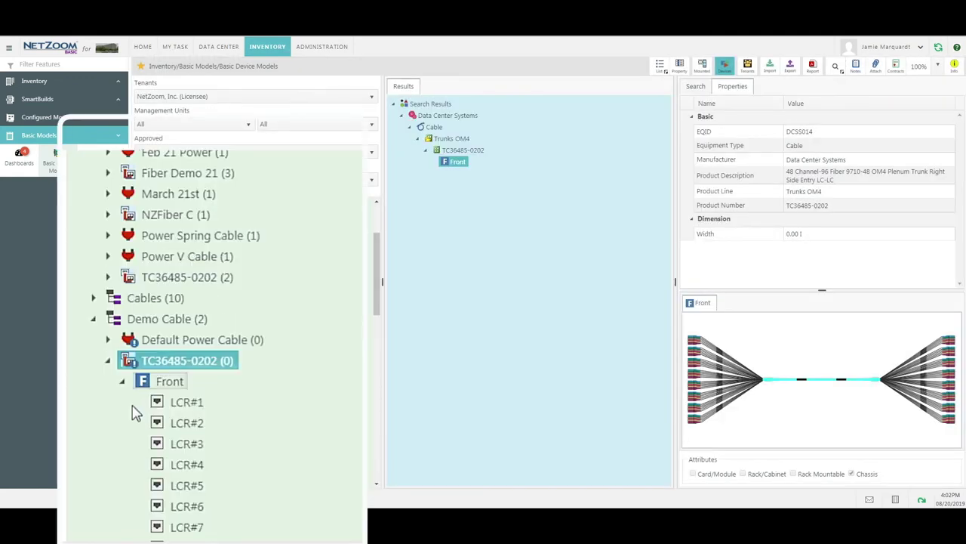
pyautogui.scroll(-15, 195, 349)
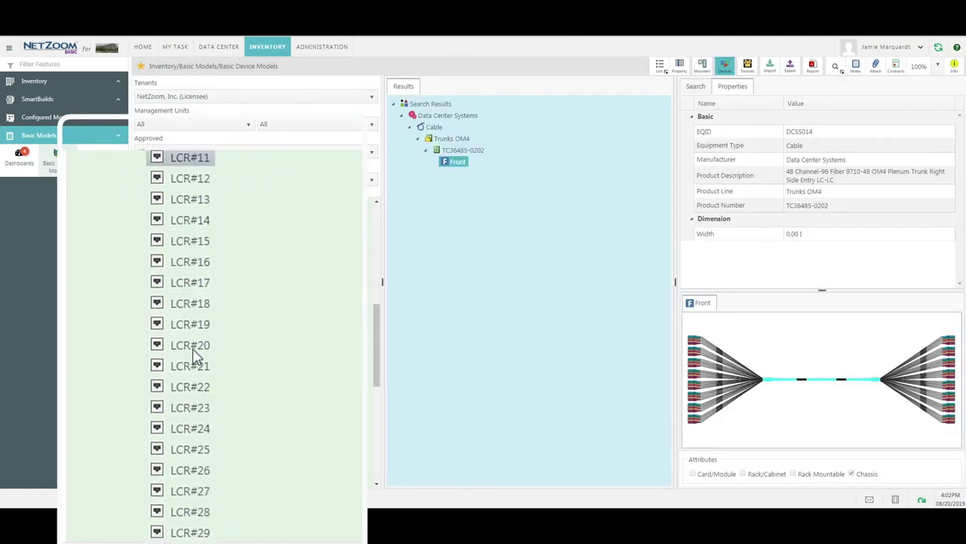
pyautogui.click(125, 360)
pyautogui.scroll(-15, 205, 421)
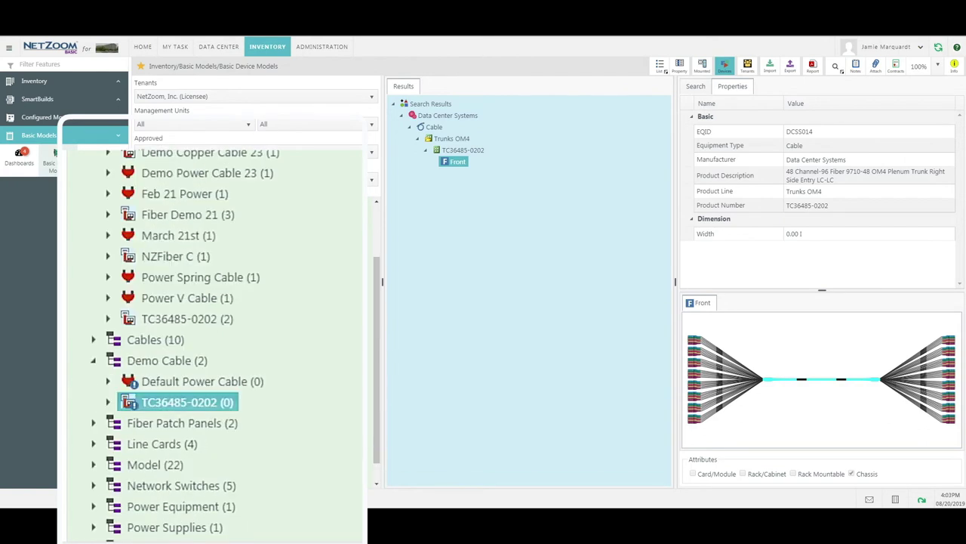
pyautogui.rightClick(179, 368)
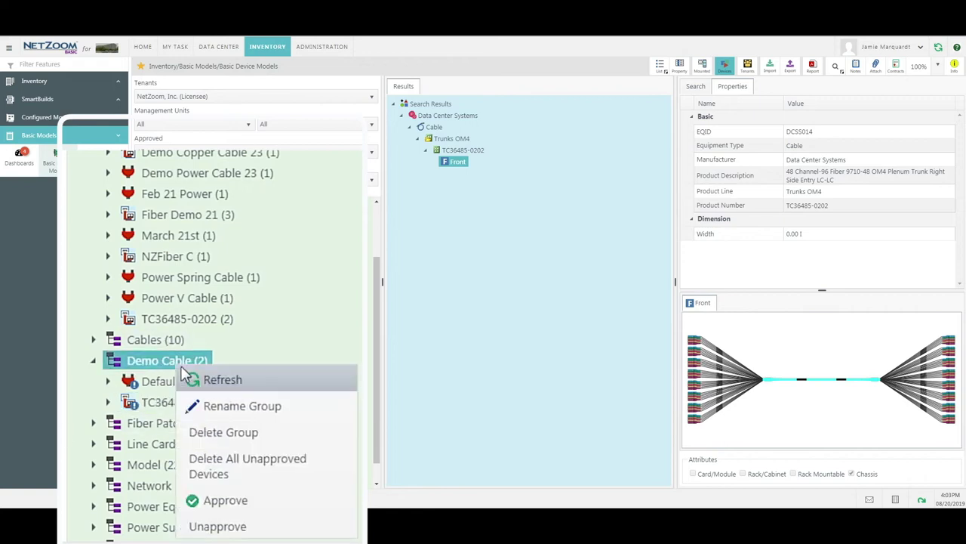
pyautogui.click(271, 505)
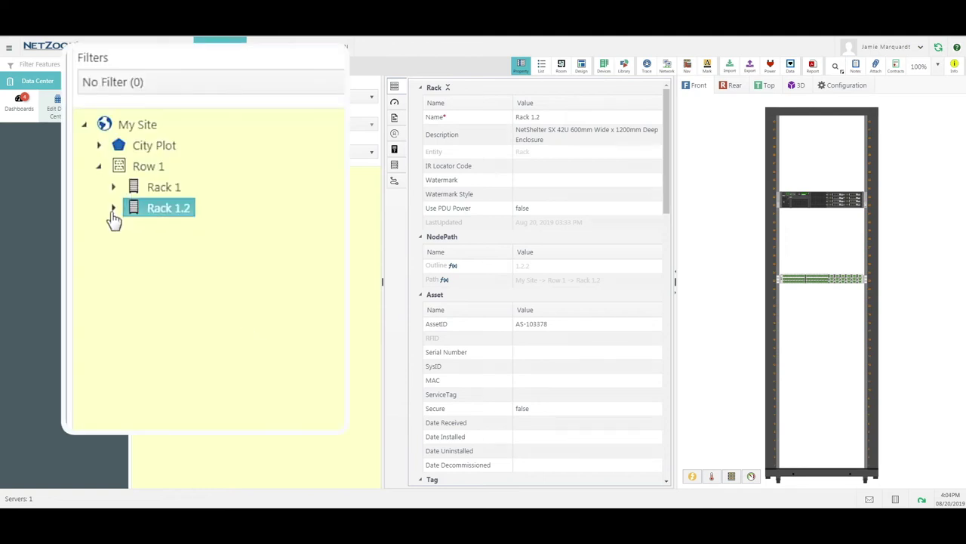
# Show the Configured Server (Front) at Rack 1.2, RU#32 with its properties and front image
pyautogui.click(154, 222)
pyautogui.click(127, 229)
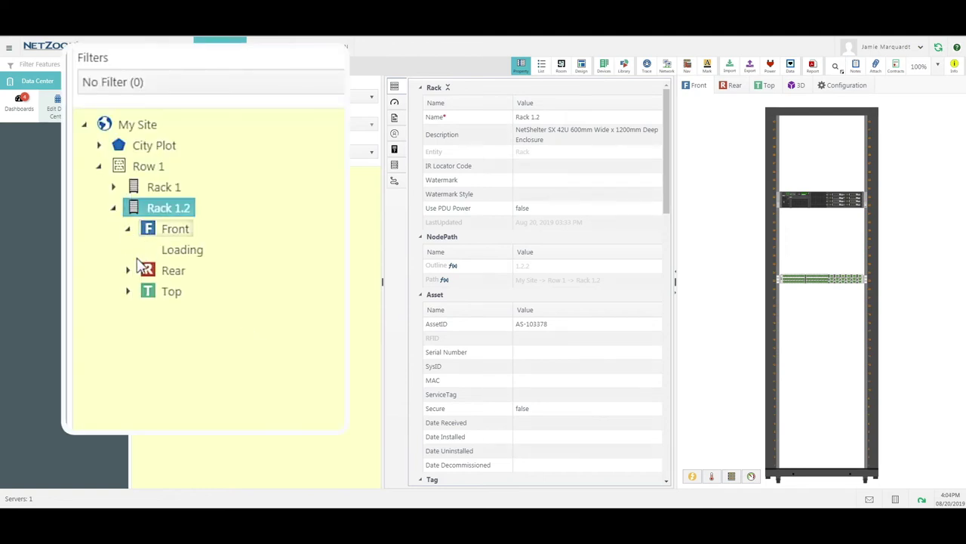
pyautogui.scroll(-5, 145, 287)
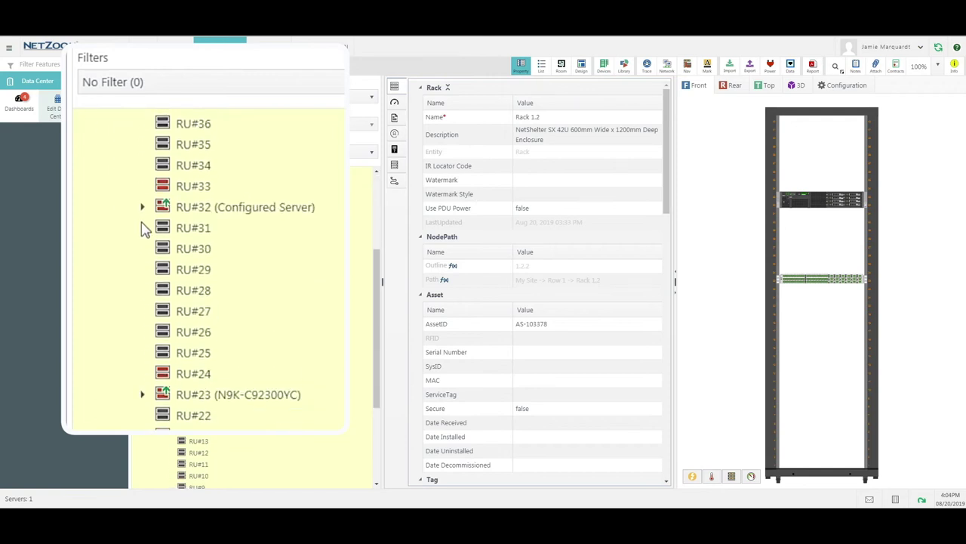
pyautogui.click(141, 209)
pyautogui.click(225, 234)
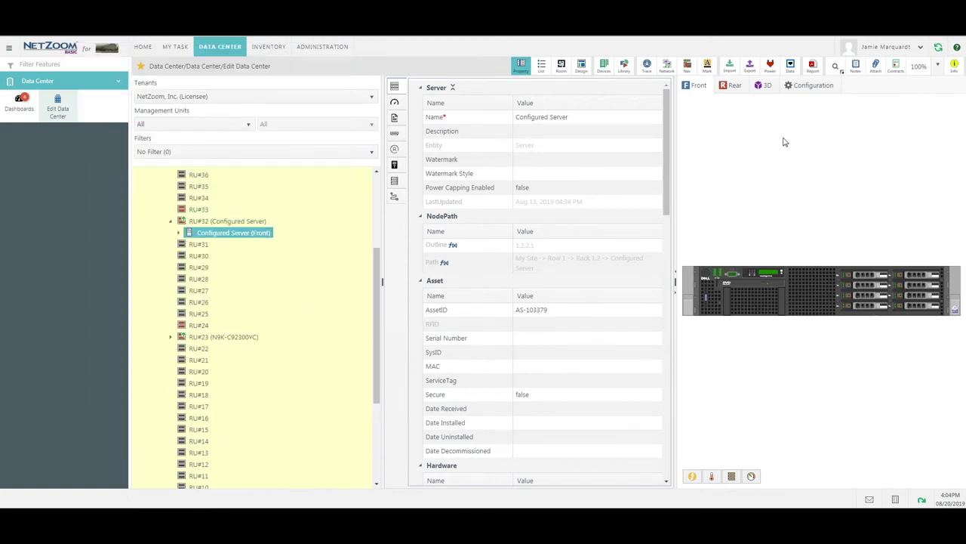
# Switch to power connectivity and load the Configured Server into the left connection pane
pyautogui.click(771, 68)
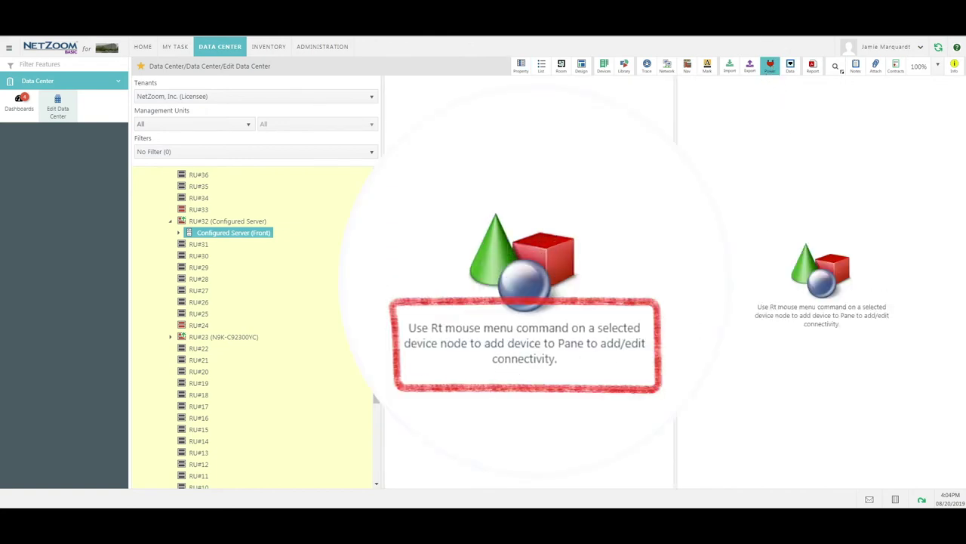
pyautogui.rightClick(268, 234)
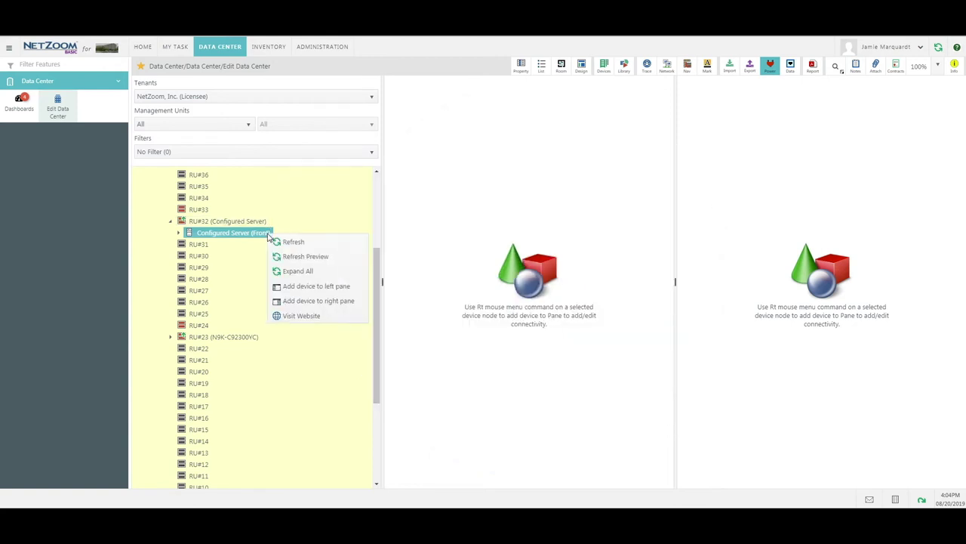
pyautogui.click(342, 286)
pyautogui.scroll(-5, 242, 370)
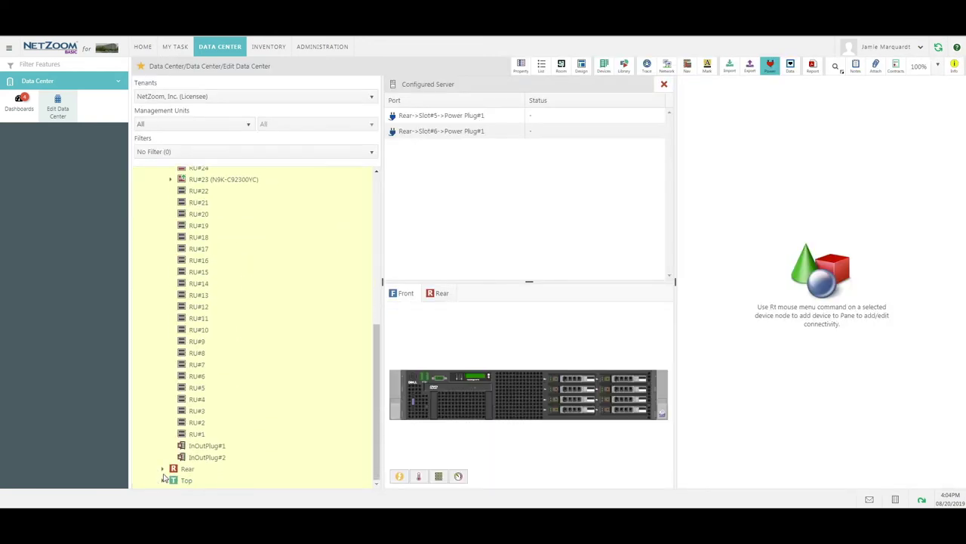
# Load the CWG-24V1A425 power device at rear RU#1 into the right pane
pyautogui.click(162, 469)
pyautogui.scroll(-5, 165, 475)
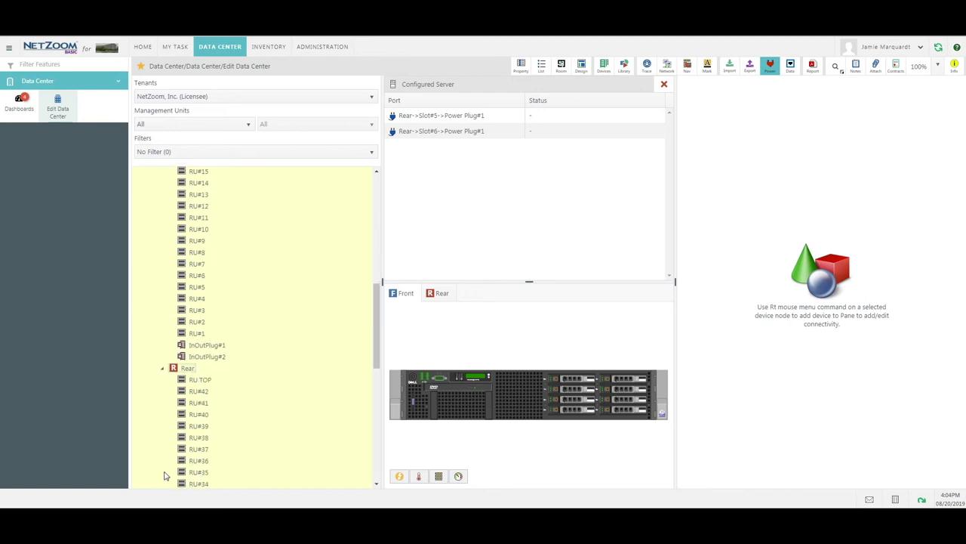
pyautogui.scroll(-5, 165, 476)
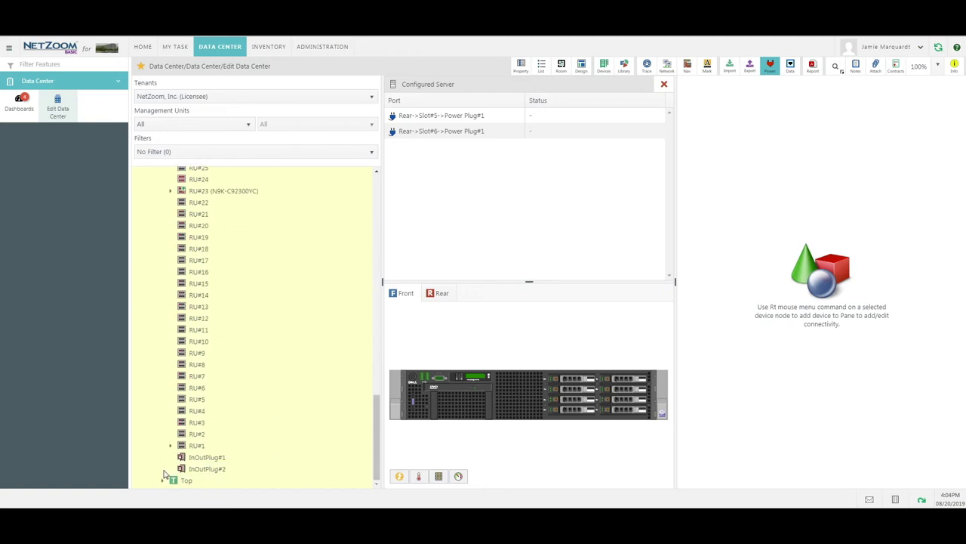
pyautogui.click(169, 445)
pyautogui.click(215, 456)
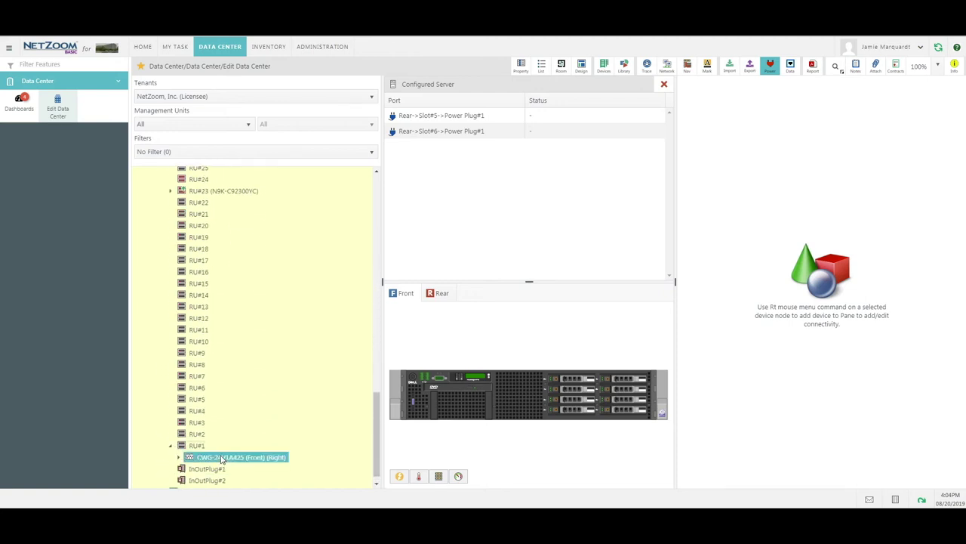
pyautogui.rightClick(219, 454)
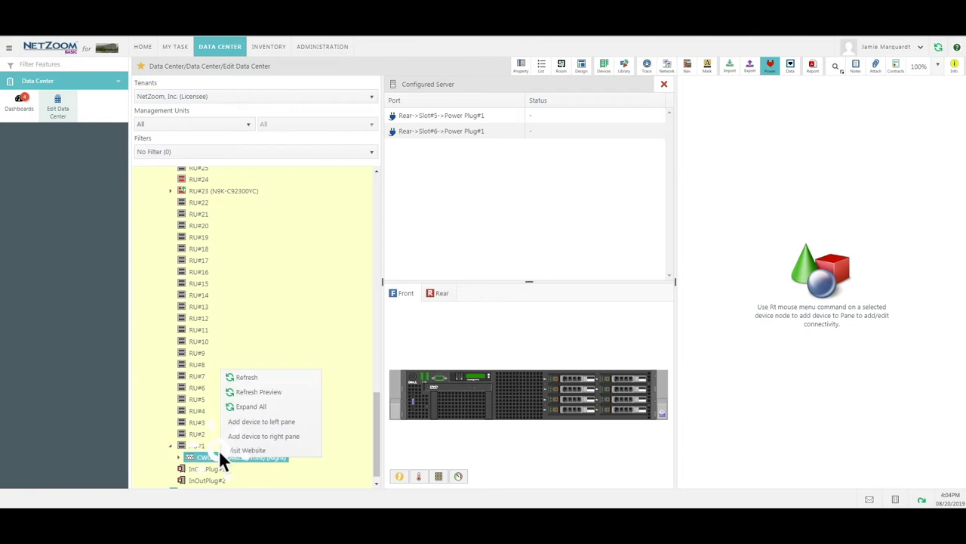
pyautogui.click(289, 443)
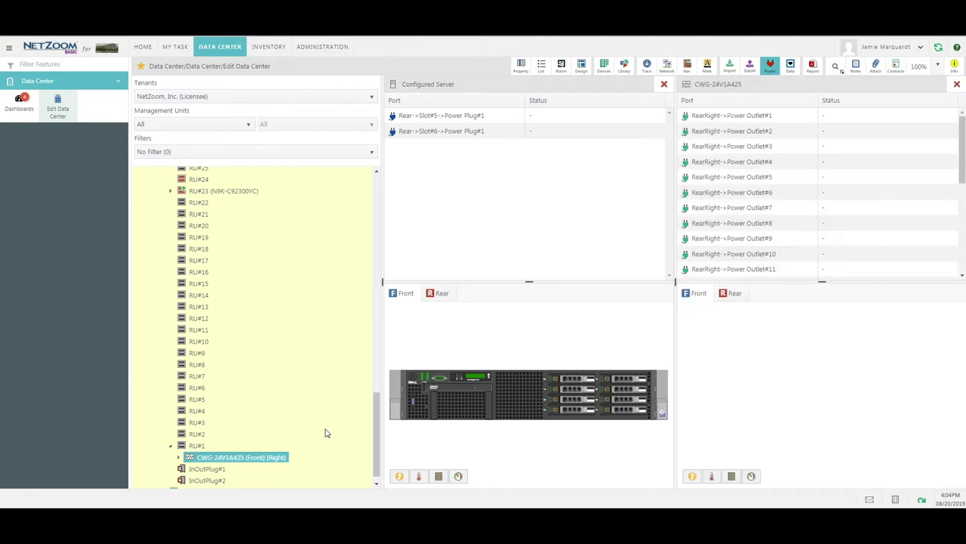
# Cable server Slot#6 Power Plug#1 to Power Outlet#6 with the Default Power Cable, then show data ports
pyautogui.click(806, 198)
pyautogui.click(507, 134)
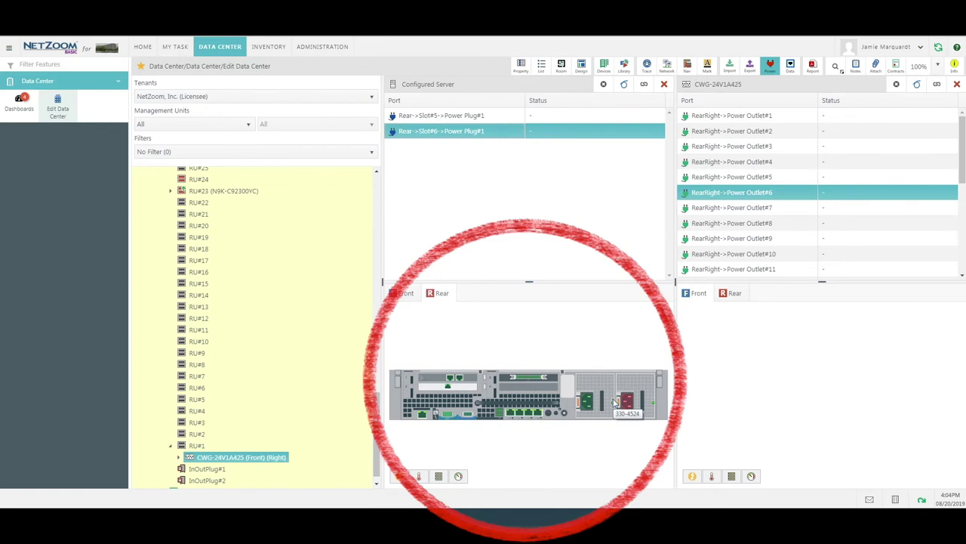
pyautogui.click(939, 85)
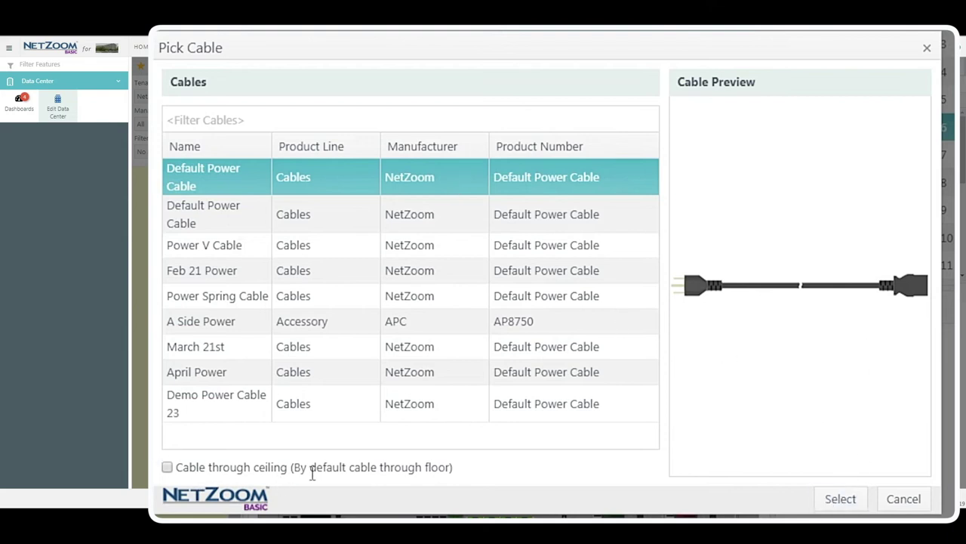
pyautogui.click(853, 498)
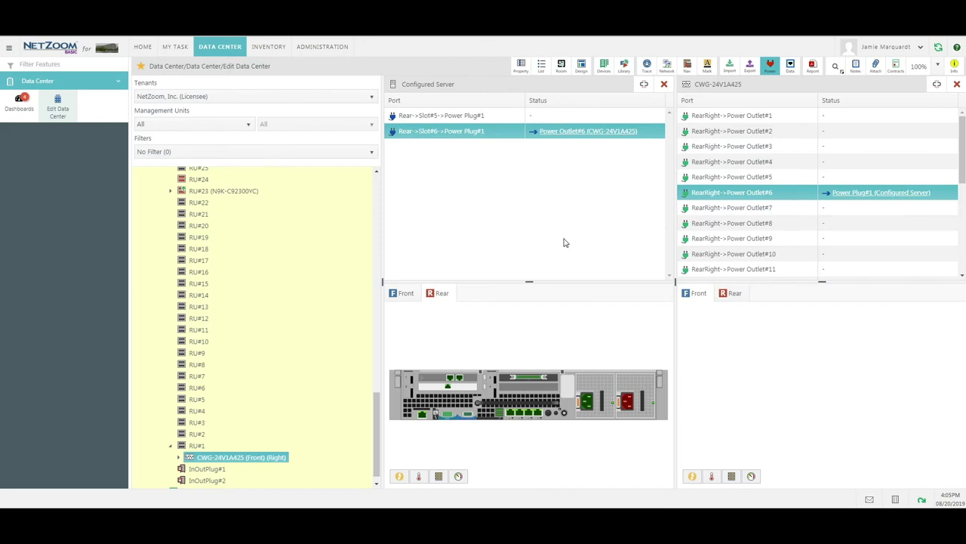
pyautogui.click(792, 65)
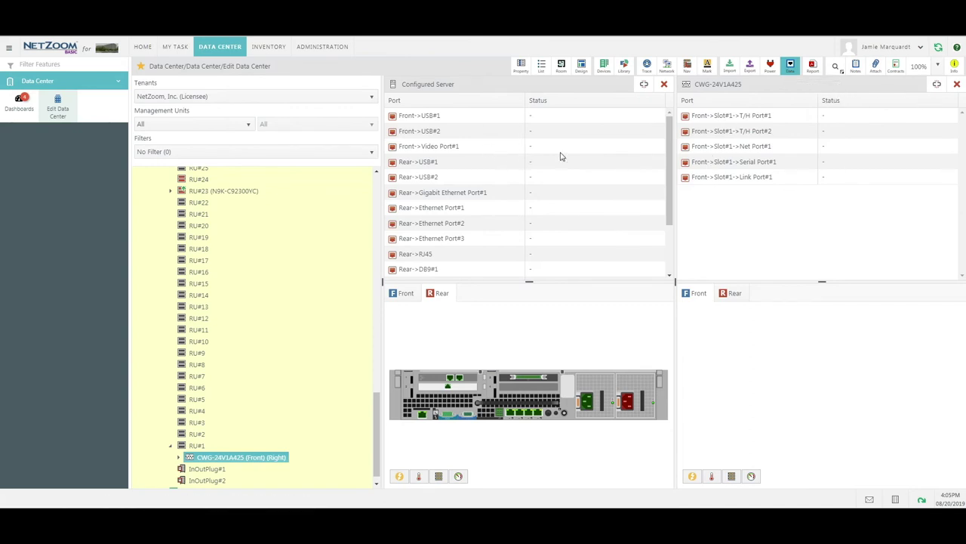
# Replace the power strip in the right pane with the N9K-C92300YC switch at RU#23
pyautogui.click(957, 85)
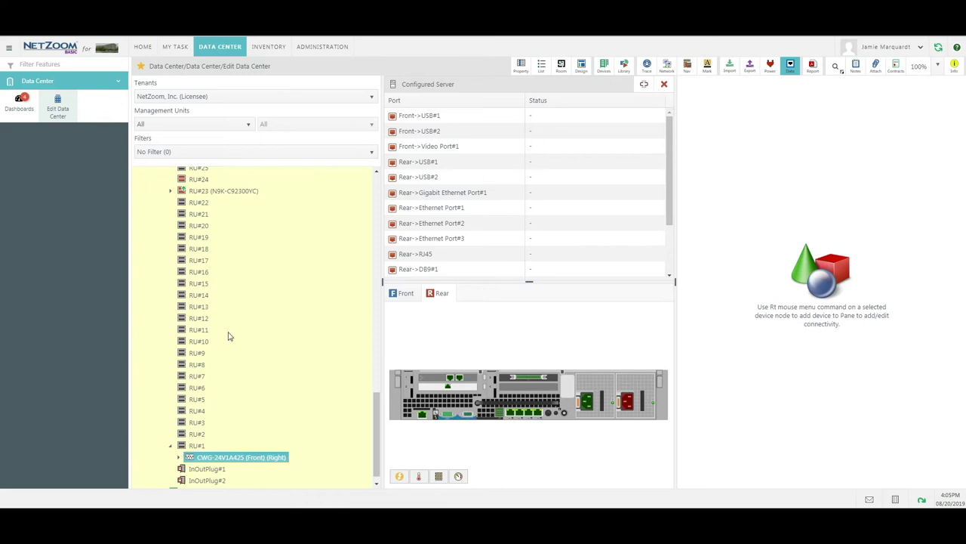
pyautogui.scroll(3, 228, 333)
pyautogui.click(170, 281)
pyautogui.click(202, 322)
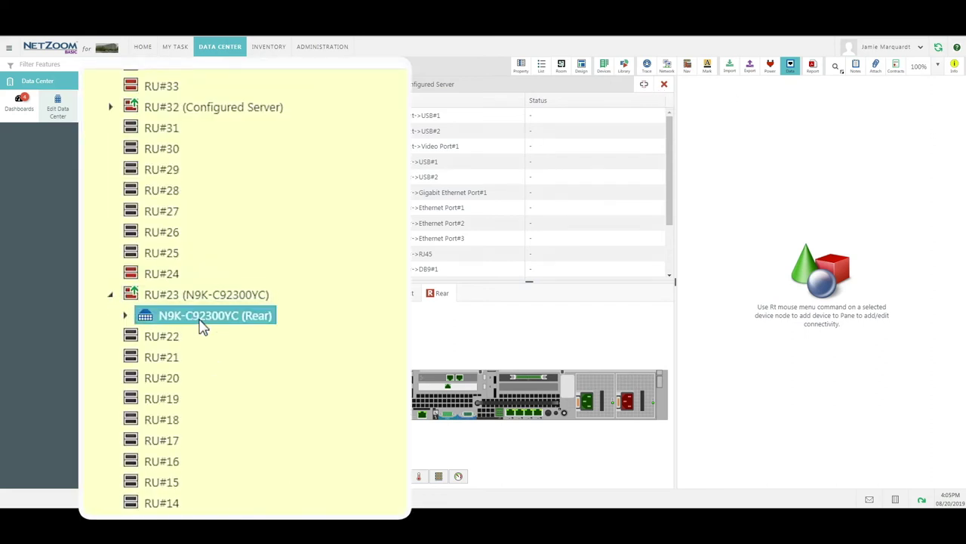
pyautogui.rightClick(202, 322)
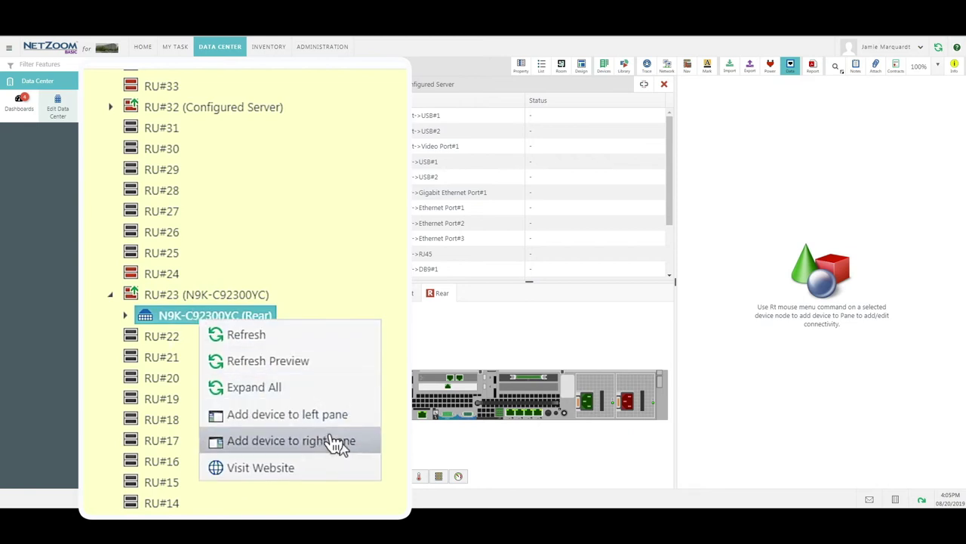
pyautogui.click(336, 442)
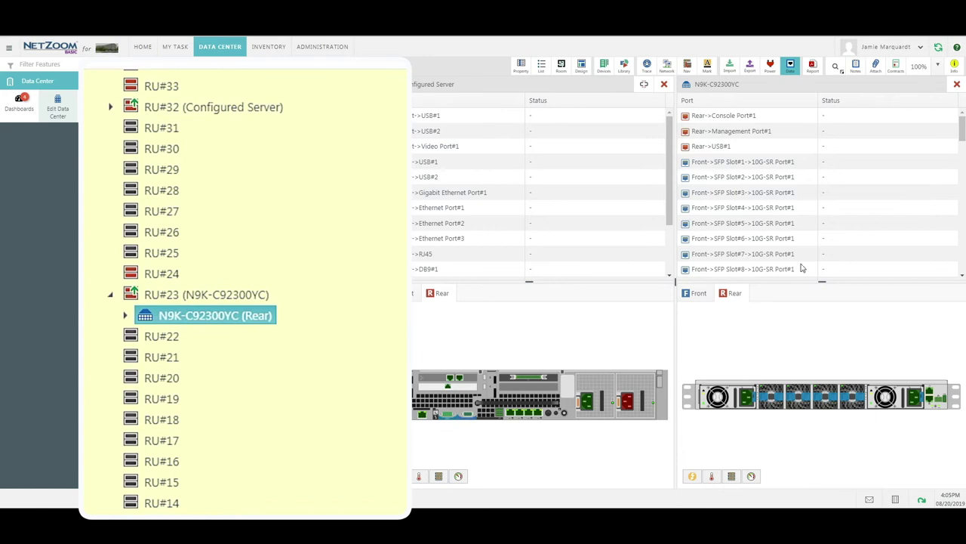
# Connect switch Management Port#1 to server Gigabit Ethernet Port#1 with the Default Copper Cable
pyautogui.click(778, 131)
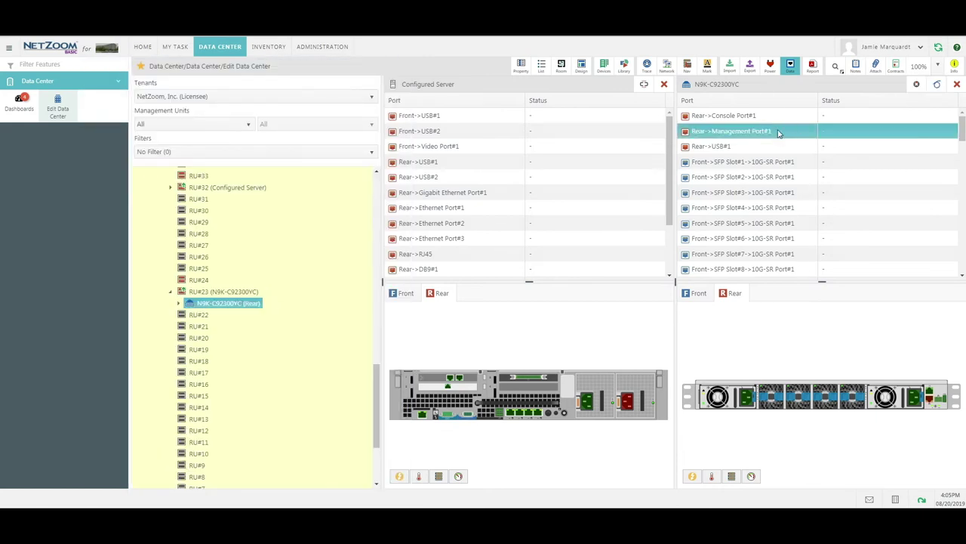
pyautogui.click(529, 192)
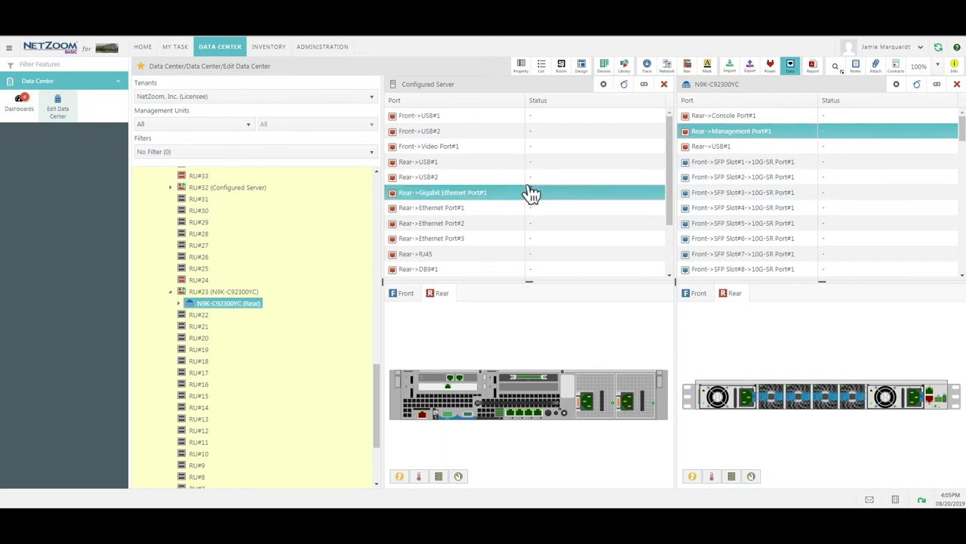
pyautogui.click(643, 89)
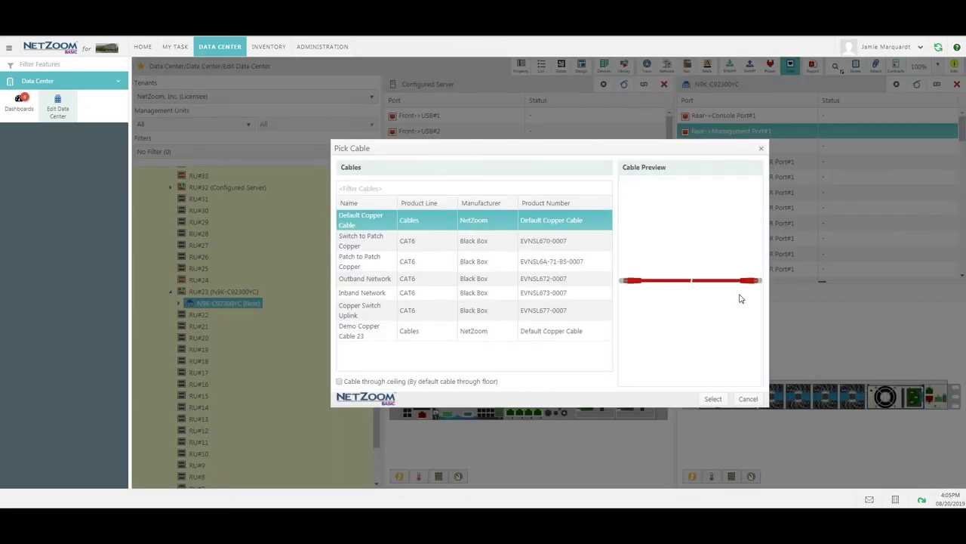
pyautogui.click(713, 399)
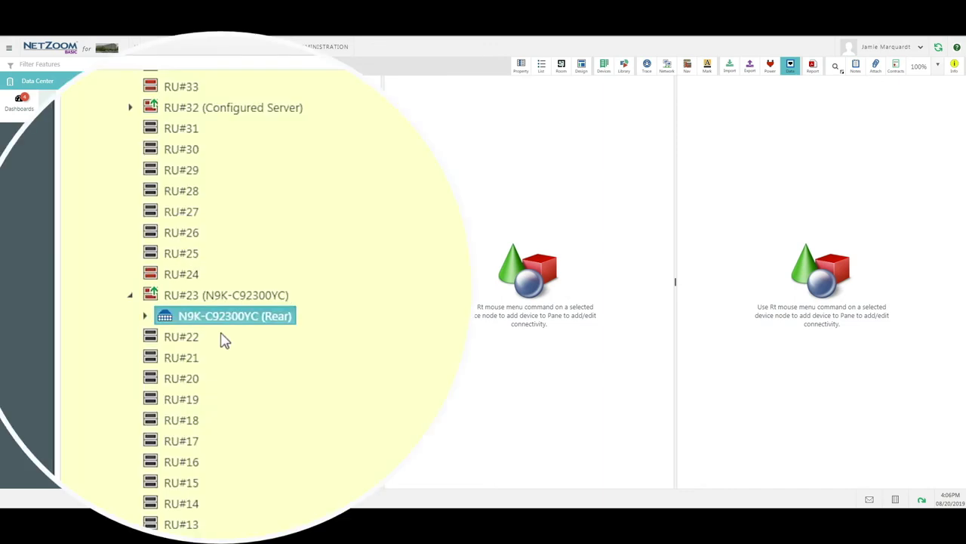
# Load the N9K-C92300YC switch into the left connection pane
pyautogui.rightClick(225, 303)
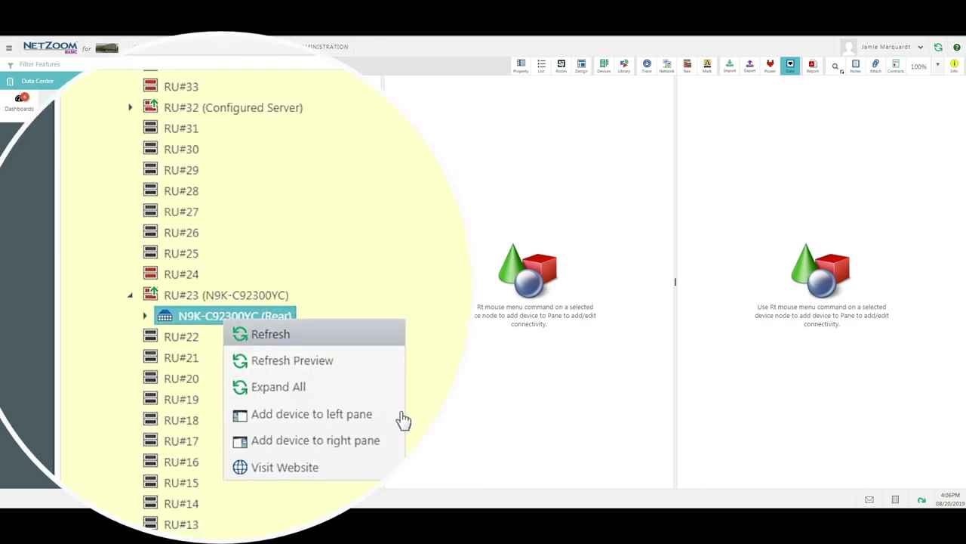
pyautogui.click(370, 415)
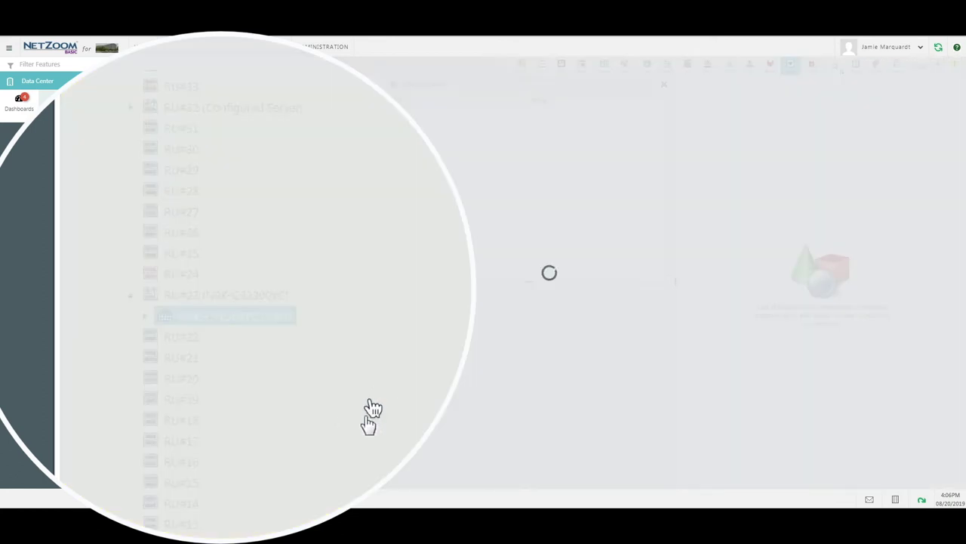
pyautogui.scroll(-1, 360, 420)
pyautogui.scroll(2, 356, 408)
pyautogui.scroll(-8, 353, 404)
pyautogui.scroll(3, 346, 397)
pyautogui.scroll(12, 351, 370)
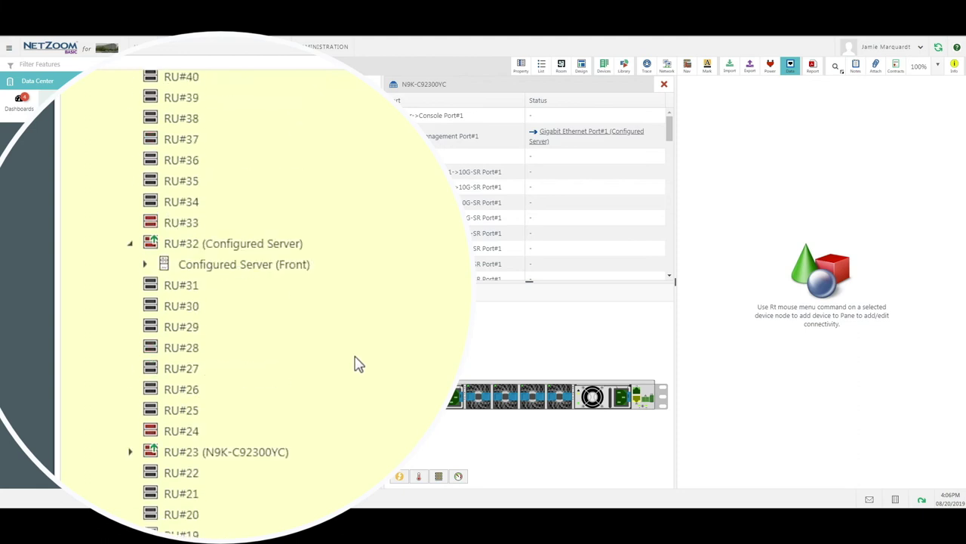
# Load the CCH-02U-Embedded (Front) patch panel at Rack 1, RU#37 into the right pane
pyautogui.click(101, 106)
pyautogui.click(115, 125)
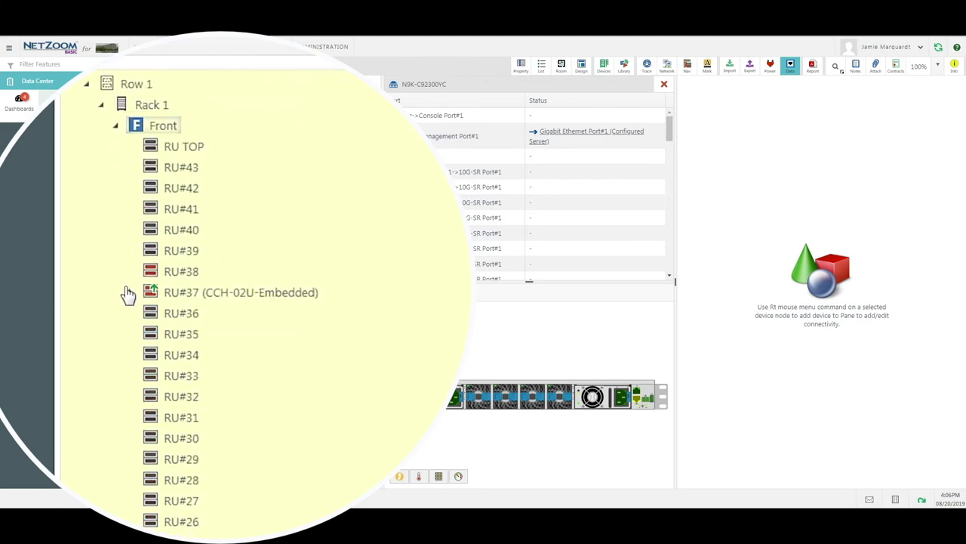
pyautogui.click(126, 293)
pyautogui.click(220, 321)
pyautogui.rightClick(223, 326)
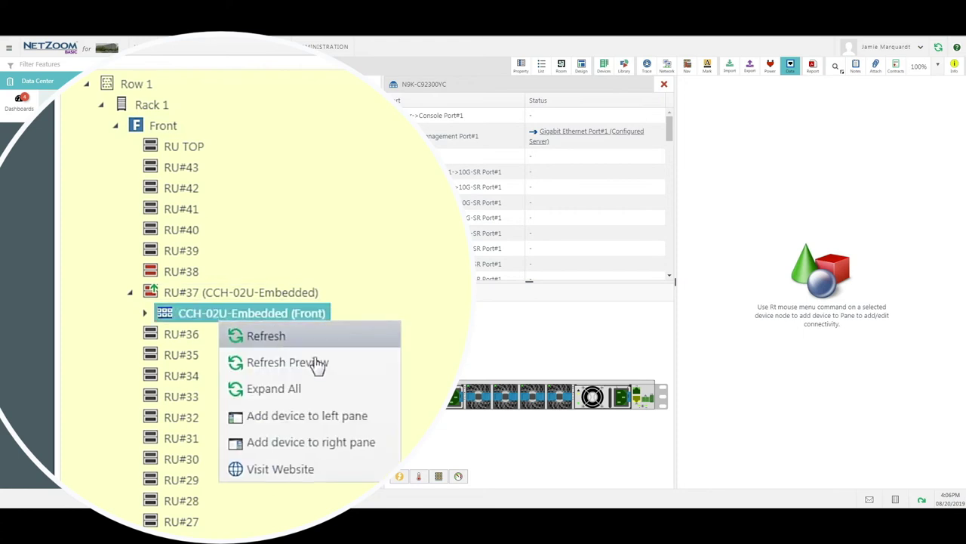
pyautogui.click(351, 443)
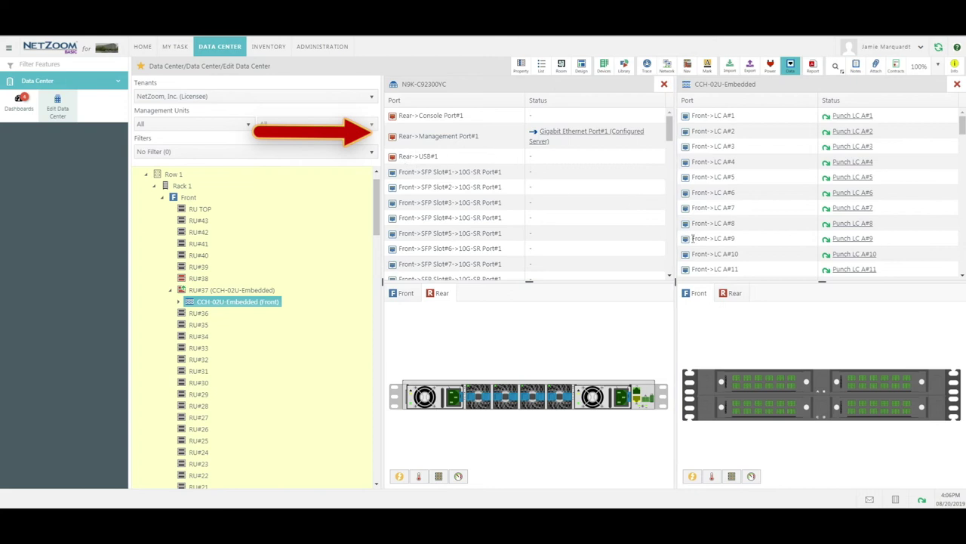
# Select switch SFP Slot#6 10G-SR Port#1 and panel LC C#1, and start a cable between them
pyautogui.scroll(-5, 850, 246)
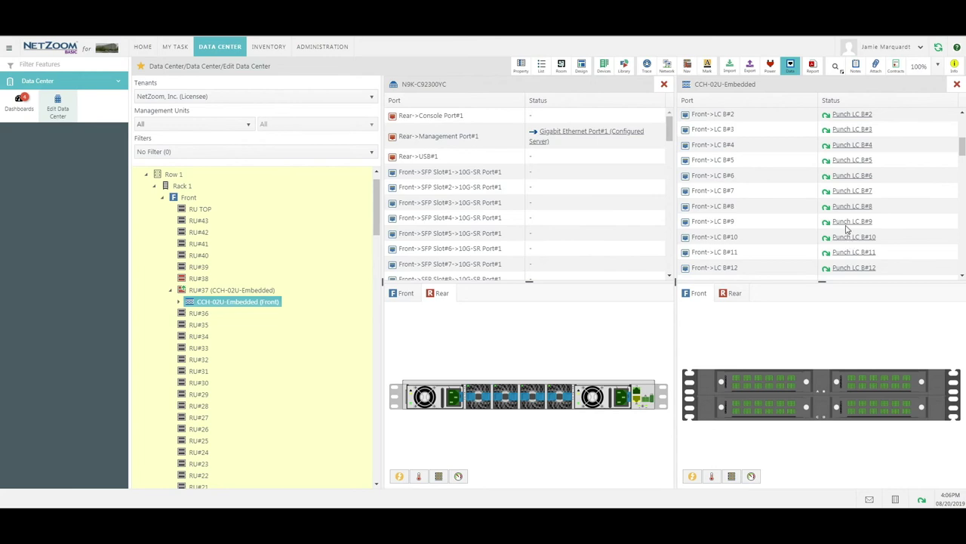
pyautogui.scroll(-1, 847, 229)
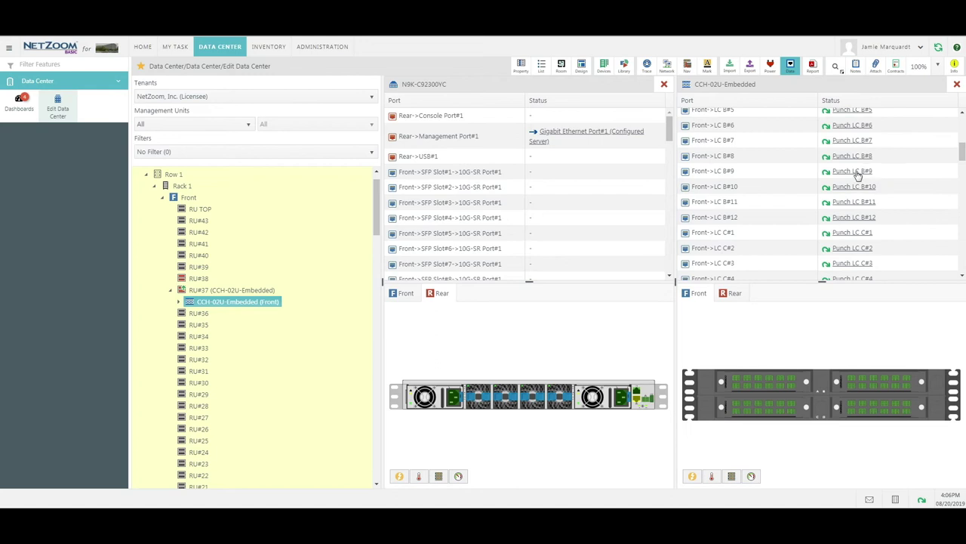
pyautogui.click(497, 248)
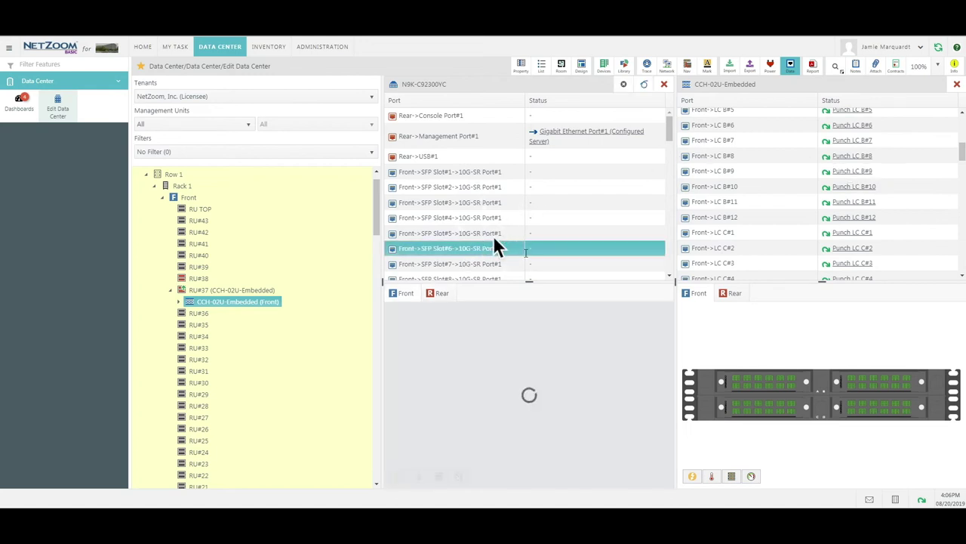
pyautogui.click(765, 232)
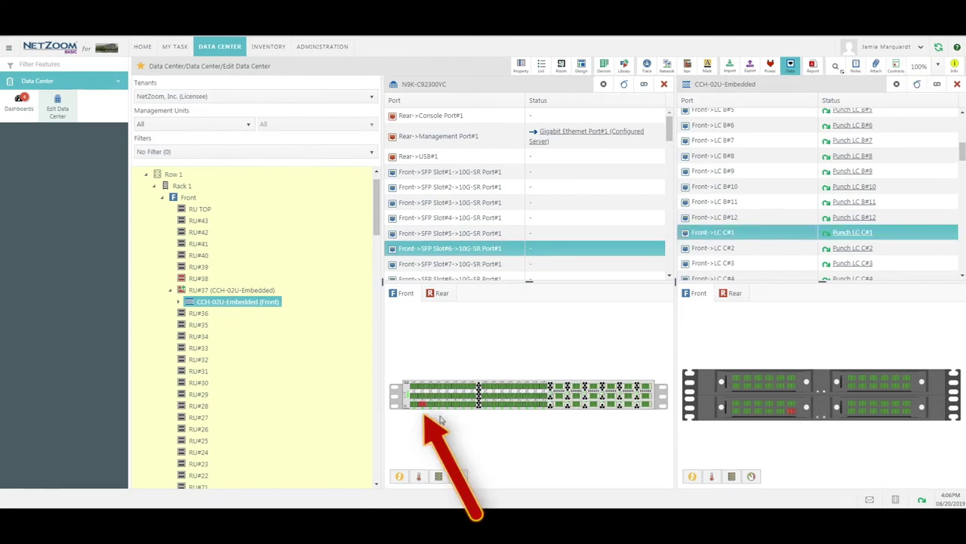
pyautogui.click(939, 89)
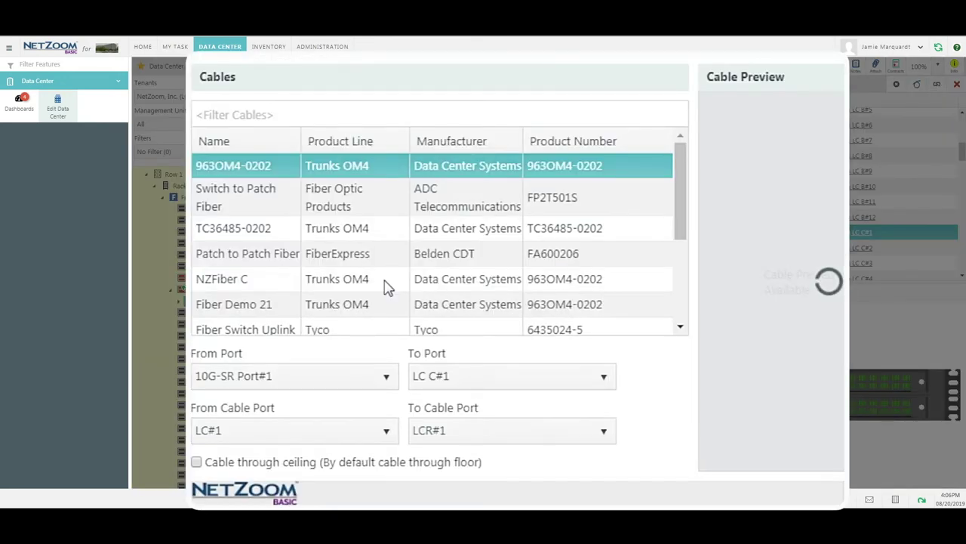
# Pick trunk cable TC36485-0202 with From port LCR#5 and To port LC#3, and confirm
pyautogui.click(261, 228)
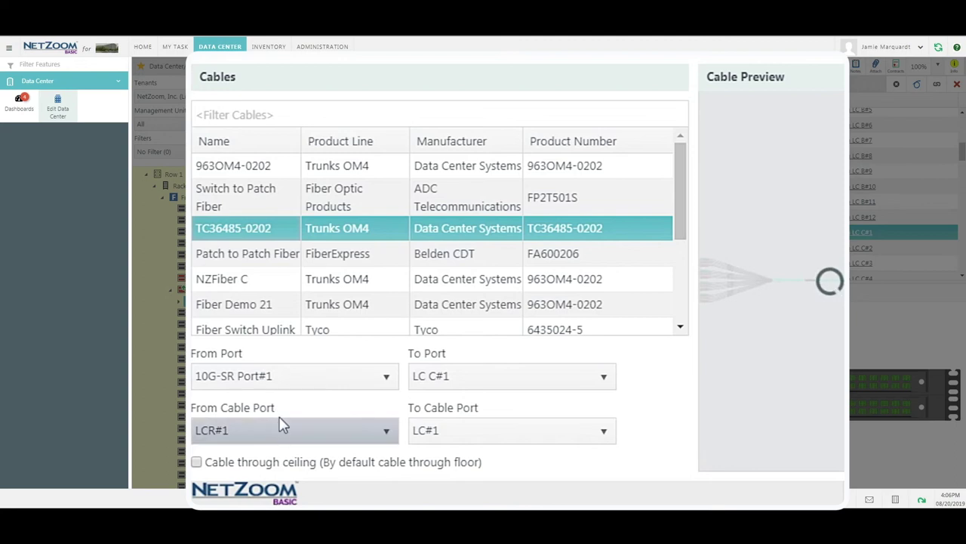
pyautogui.moveTo(546, 58); pyautogui.dragTo(650, 271)
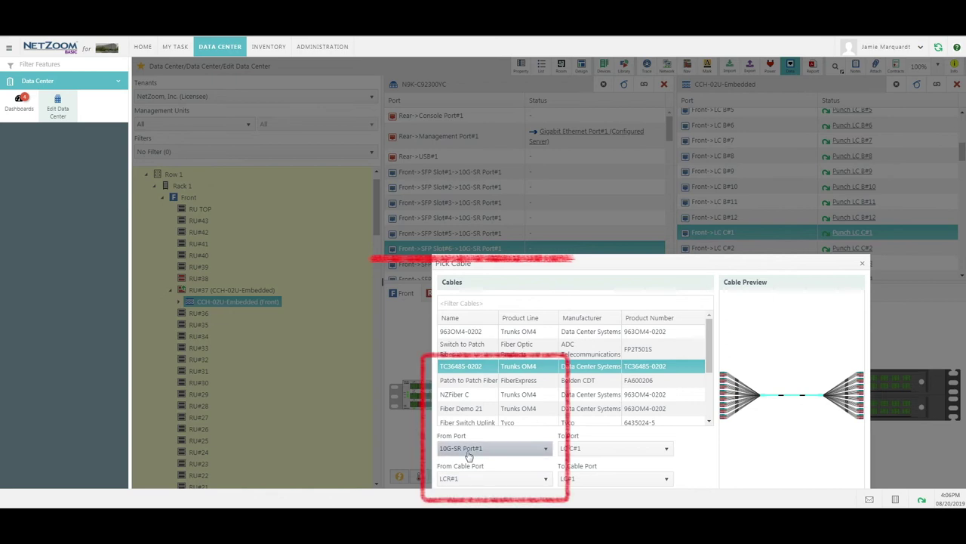
pyautogui.click(470, 483)
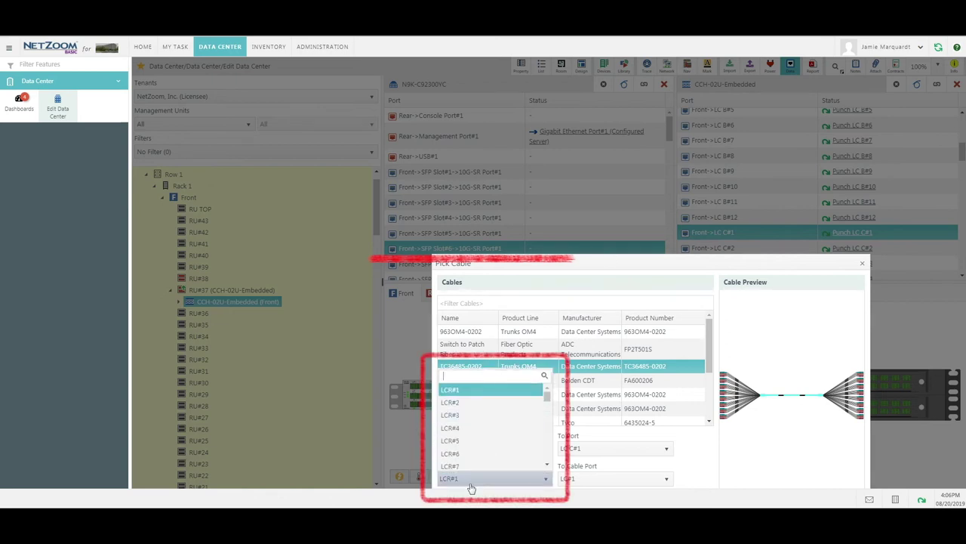
pyautogui.click(470, 441)
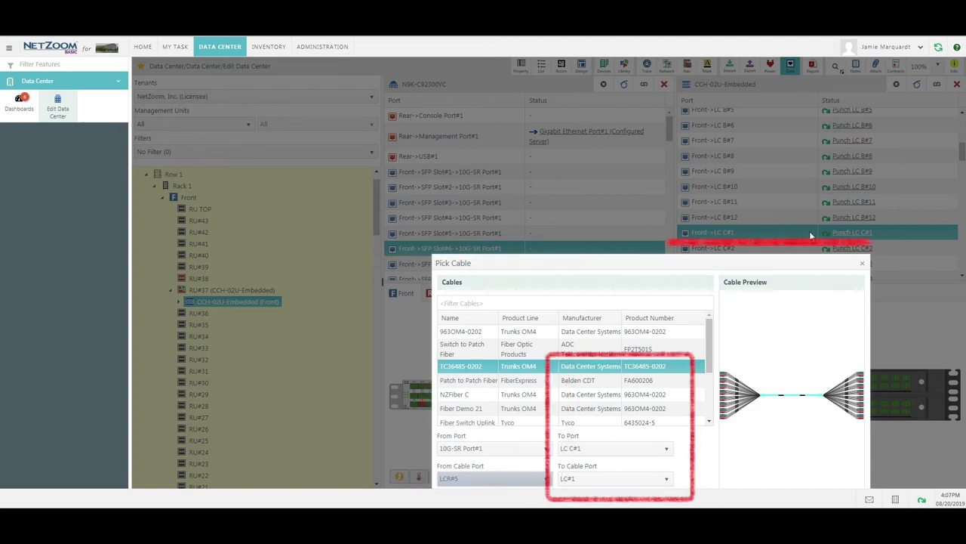
pyautogui.click(621, 478)
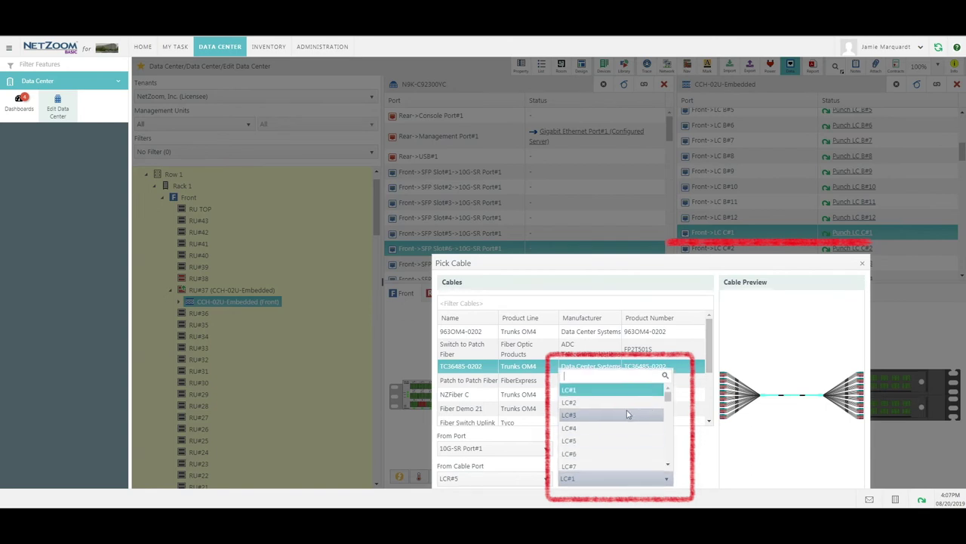
pyautogui.click(626, 415)
pyautogui.scroll(-1, 592, 268)
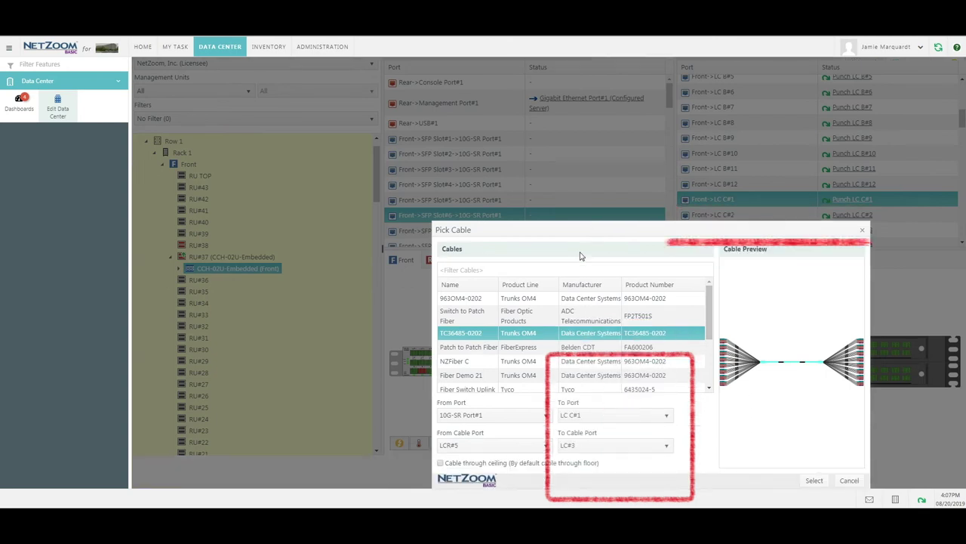
pyautogui.scroll(1, 567, 209)
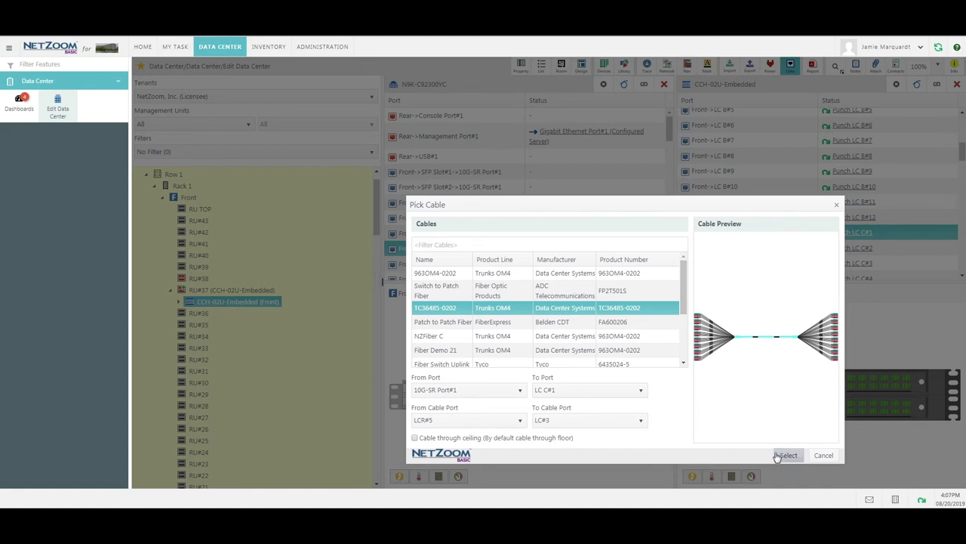
pyautogui.click(785, 455)
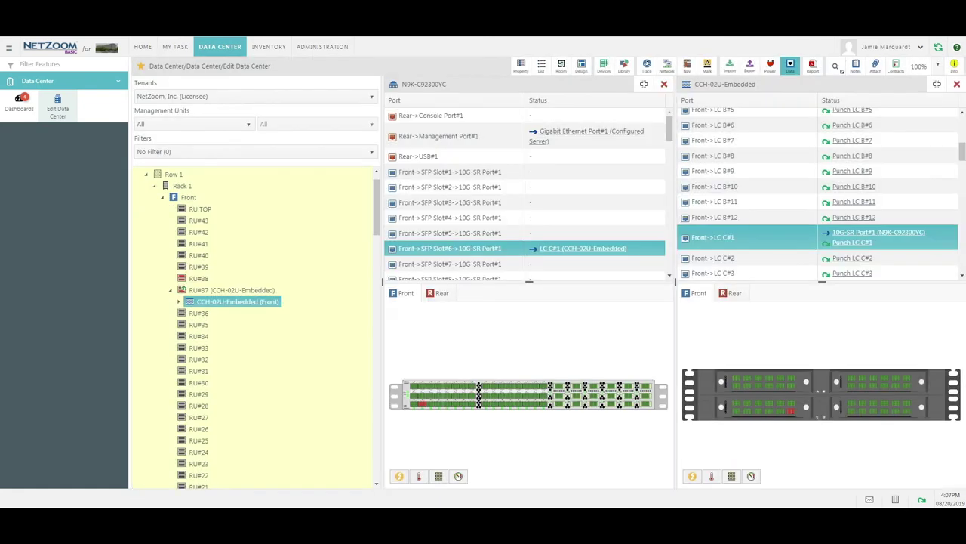
# Select the switch's SFP Slot#5 10G-SR Port#1 and the patch panel's LC B#12 port
pyautogui.click(567, 237)
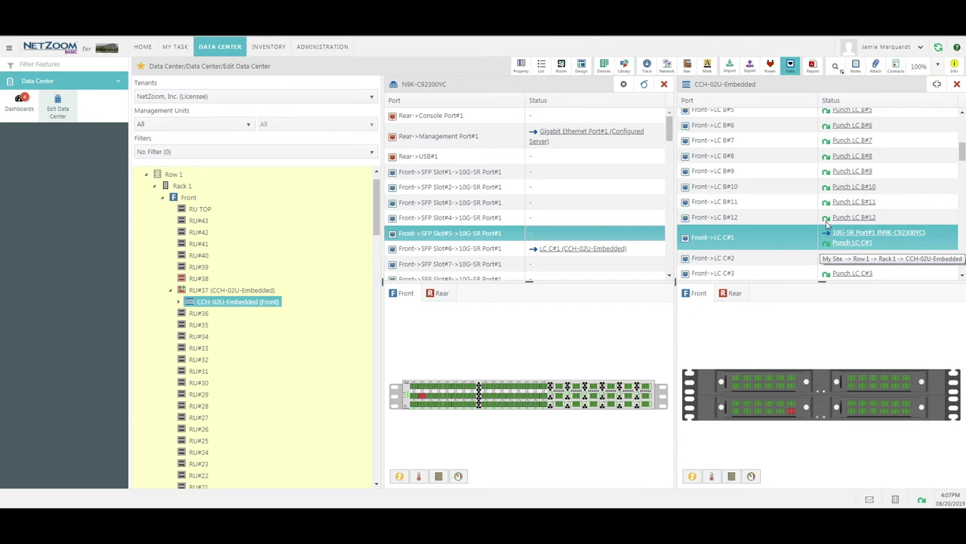
pyautogui.click(796, 219)
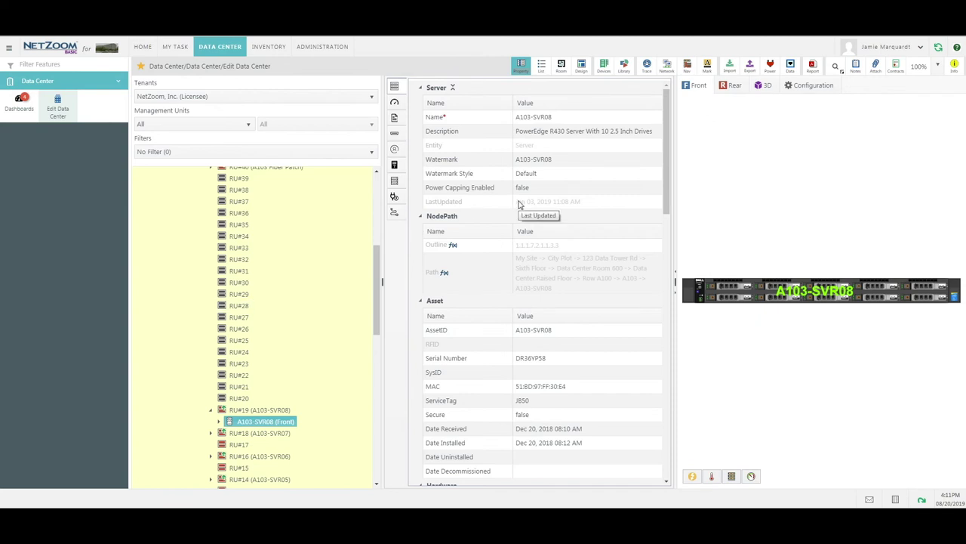
# Trace the power chain feeding server A103-SVR08, then return to rack A103's property view
pyautogui.click(647, 66)
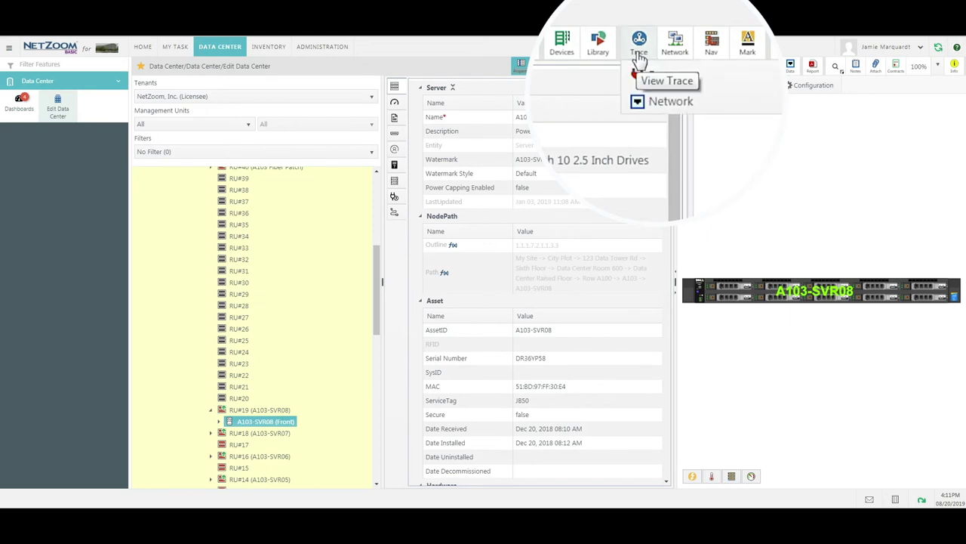
pyautogui.click(688, 78)
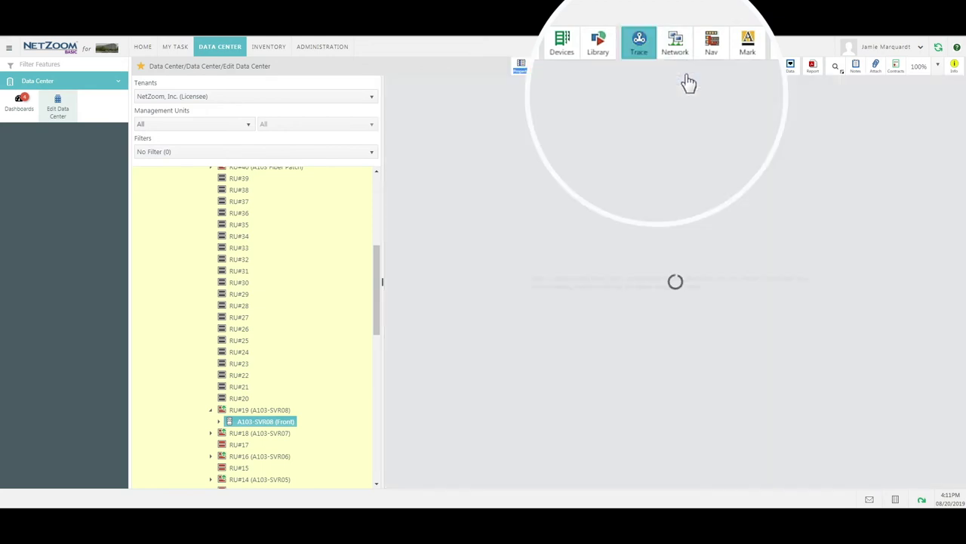
pyautogui.scroll(-3, 798, 352)
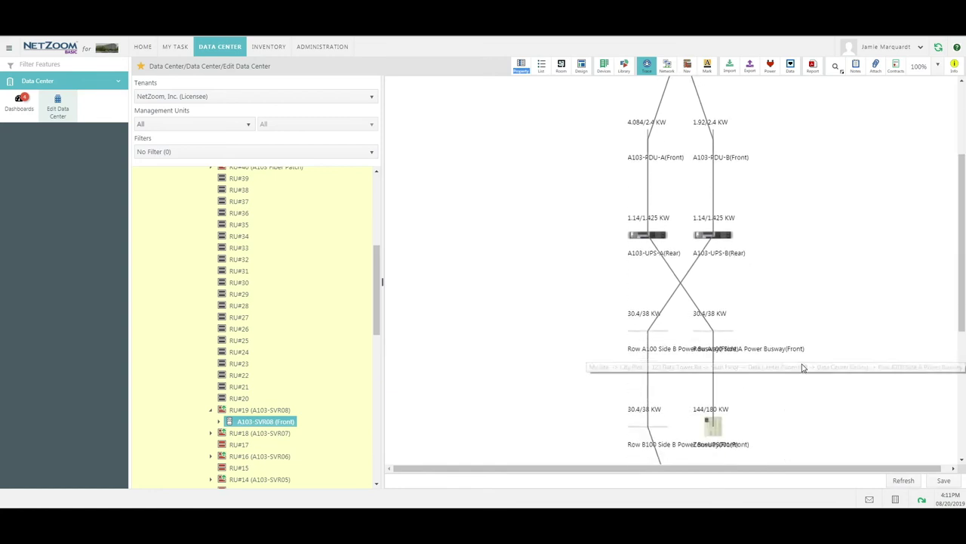
pyautogui.scroll(-2, 804, 366)
pyautogui.scroll(-2, 805, 366)
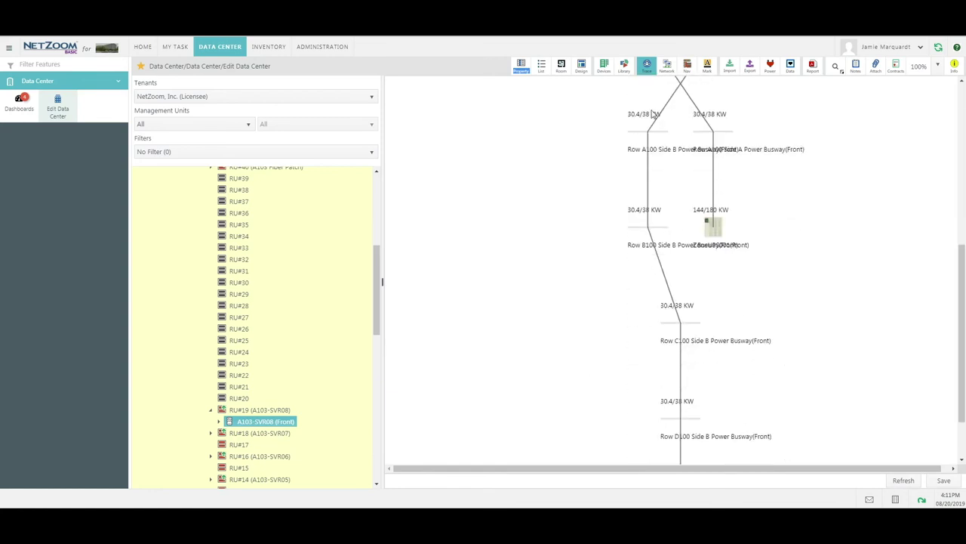
pyautogui.moveTo(654, 80)
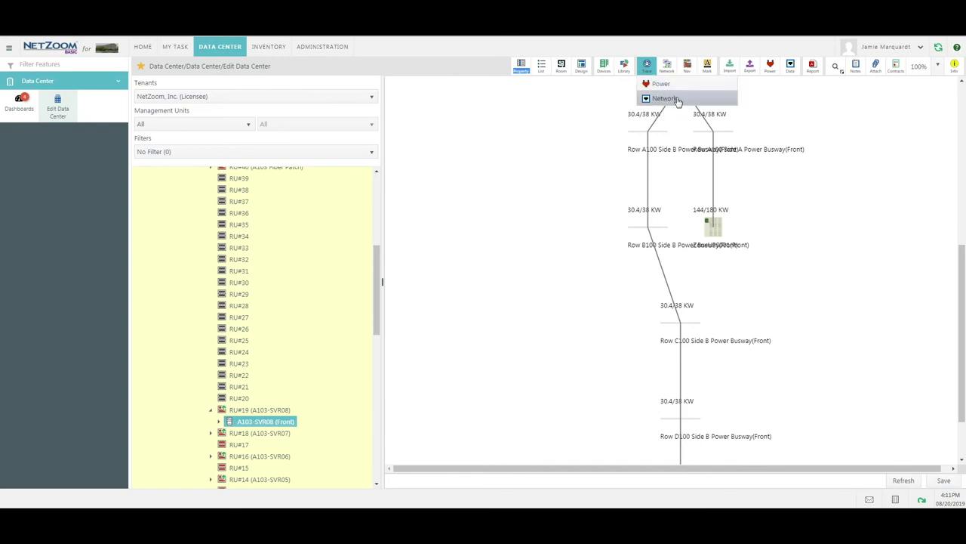
pyautogui.click(665, 99)
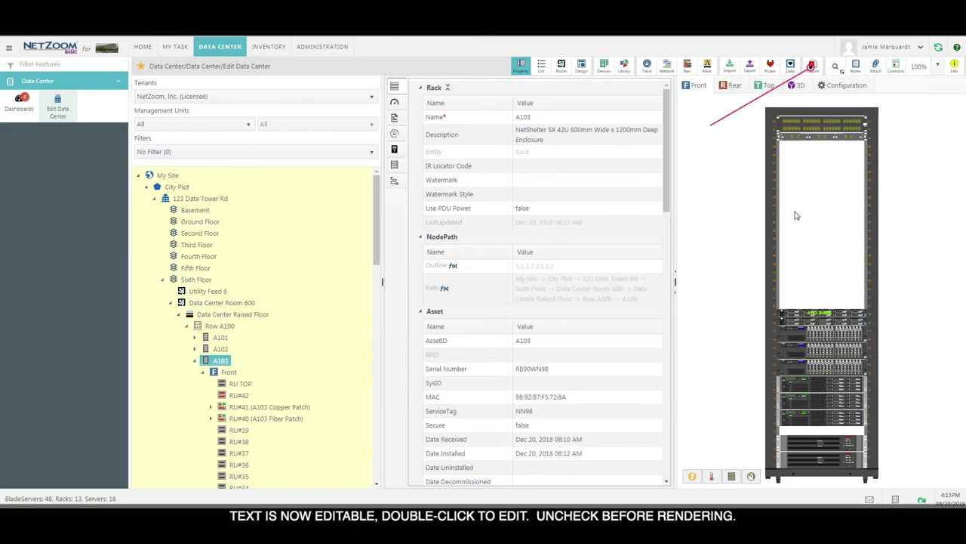
# Show report templates for Row A100, then rack A103, and select Equipment Profile
pyautogui.click(812, 70)
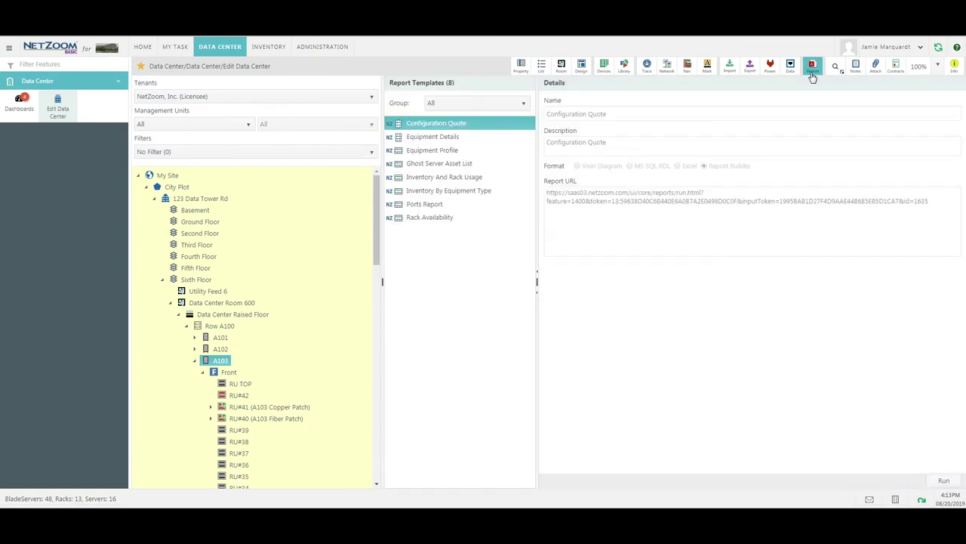
pyautogui.click(224, 329)
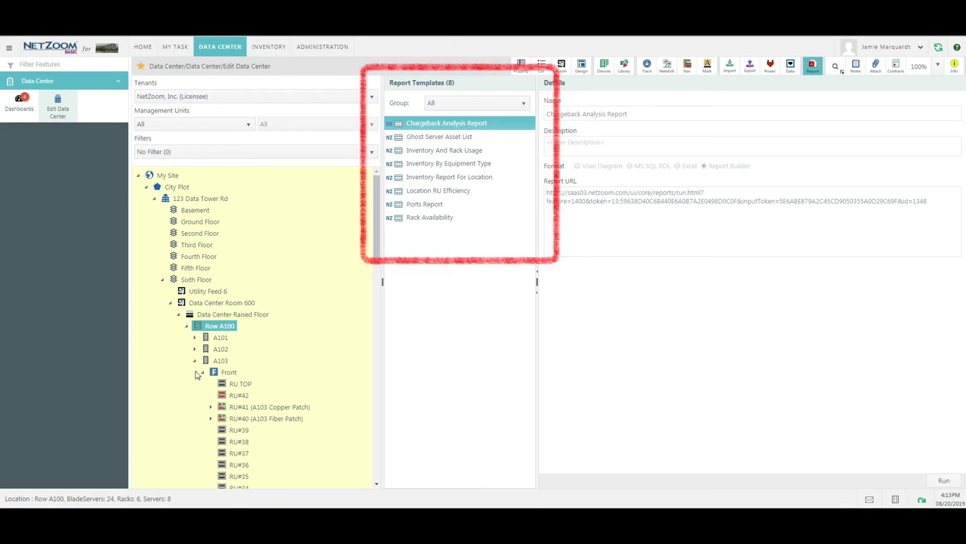
pyautogui.click(220, 361)
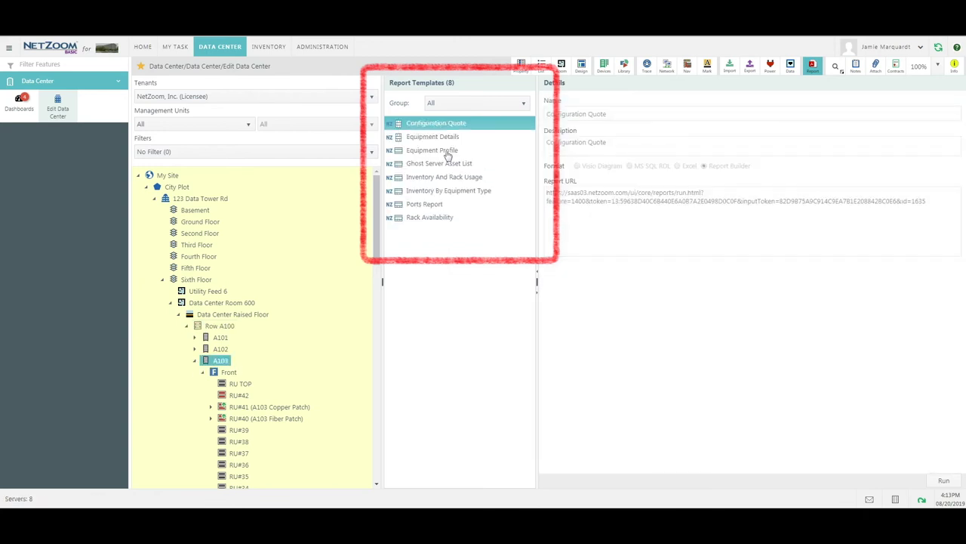
pyautogui.click(393, 151)
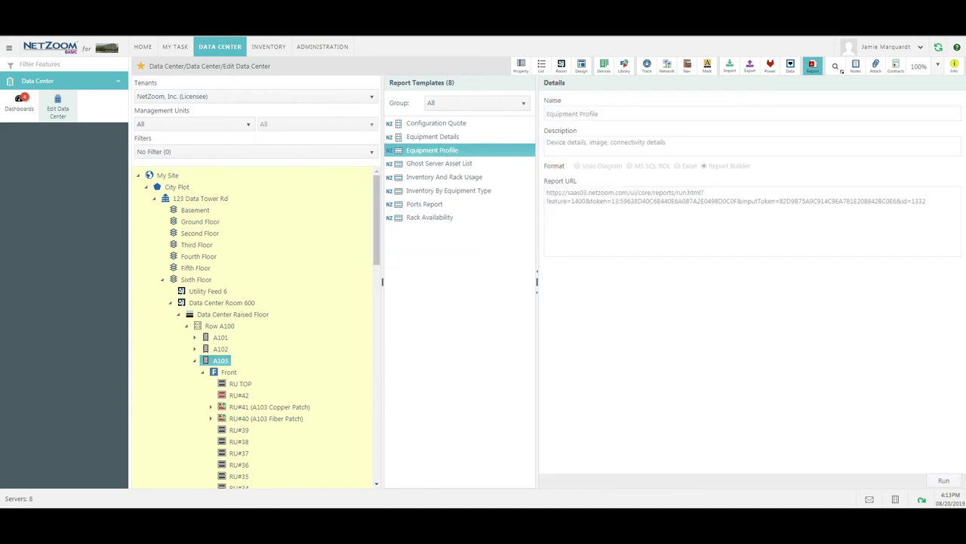
# Run the Equipment Profile report and scroll through the PDF, selecting cable type text
pyautogui.click(944, 480)
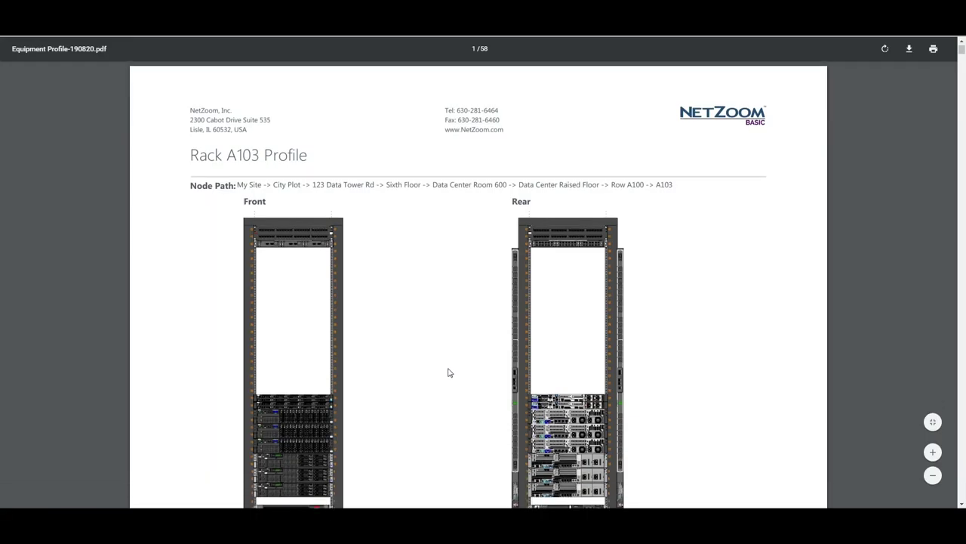
pyautogui.scroll(-2, 449, 372)
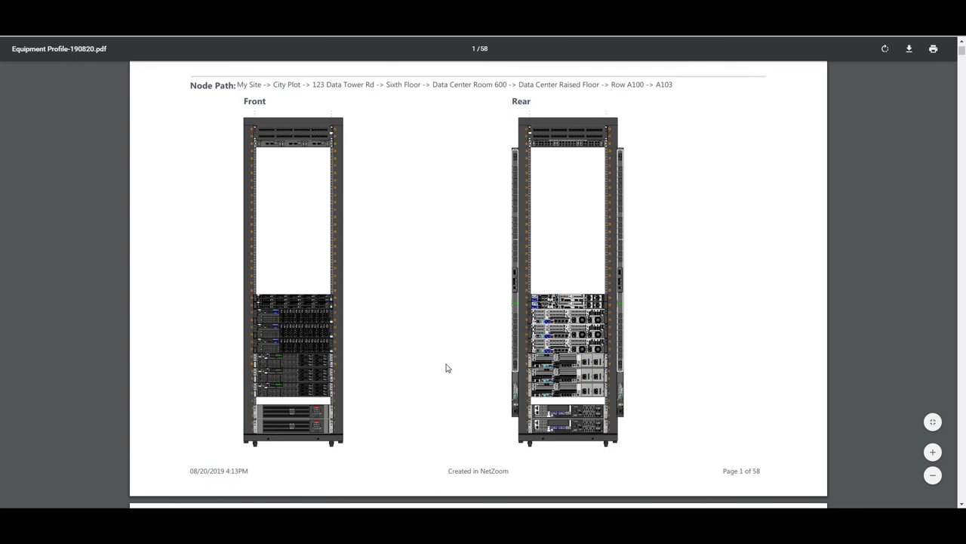
pyautogui.scroll(-6, 446, 368)
pyautogui.scroll(-2, 444, 375)
pyautogui.scroll(-7, 434, 383)
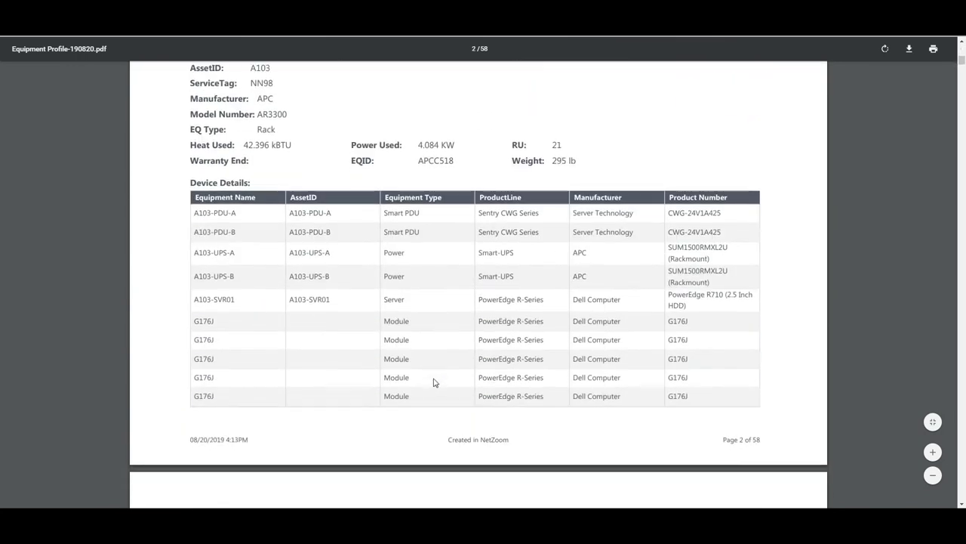
pyautogui.scroll(-10, 427, 389)
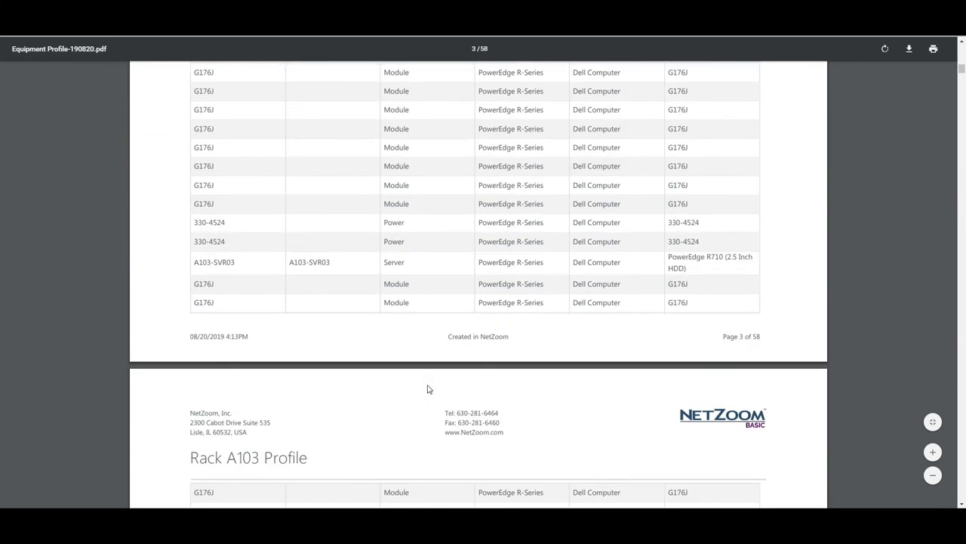
pyautogui.scroll(-20, 423, 385)
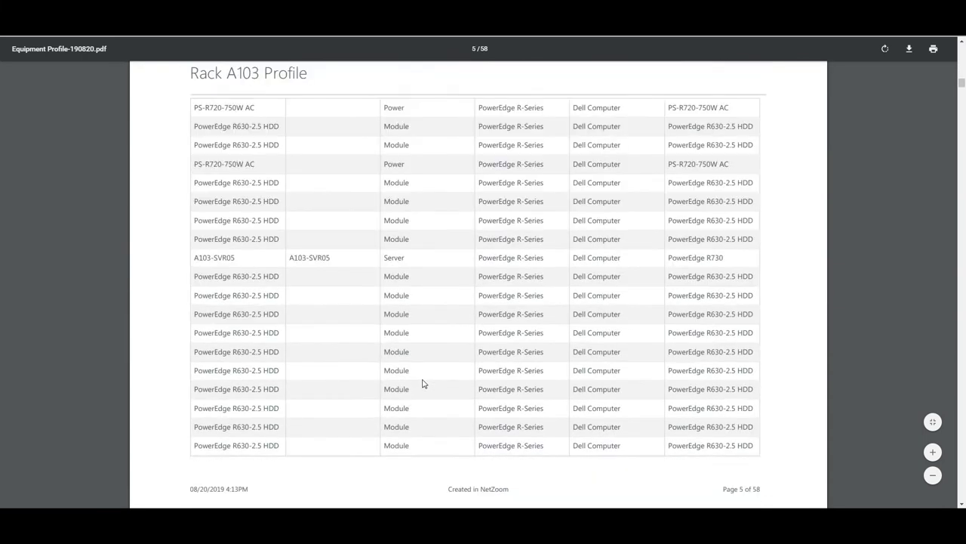
pyautogui.scroll(-20, 421, 385)
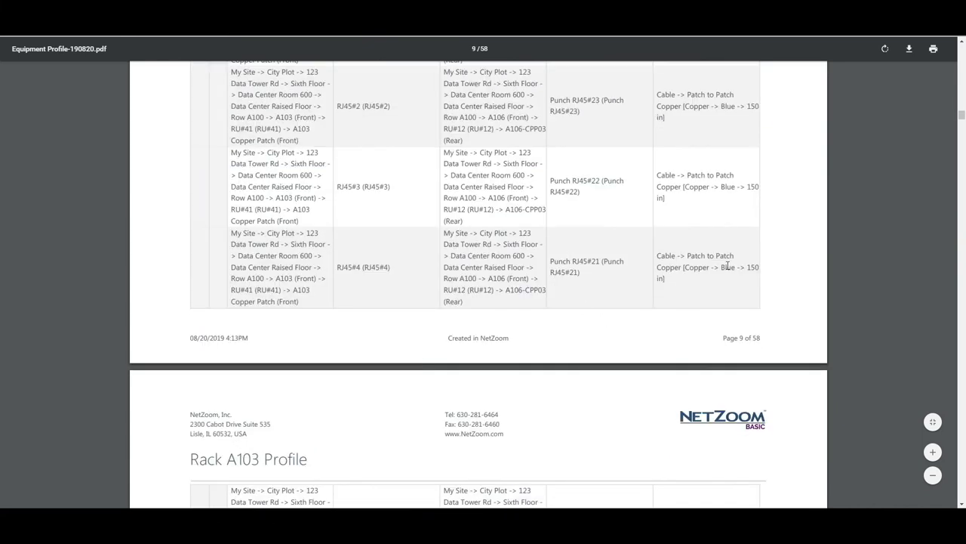
pyautogui.moveTo(695, 275); pyautogui.dragTo(736, 285)
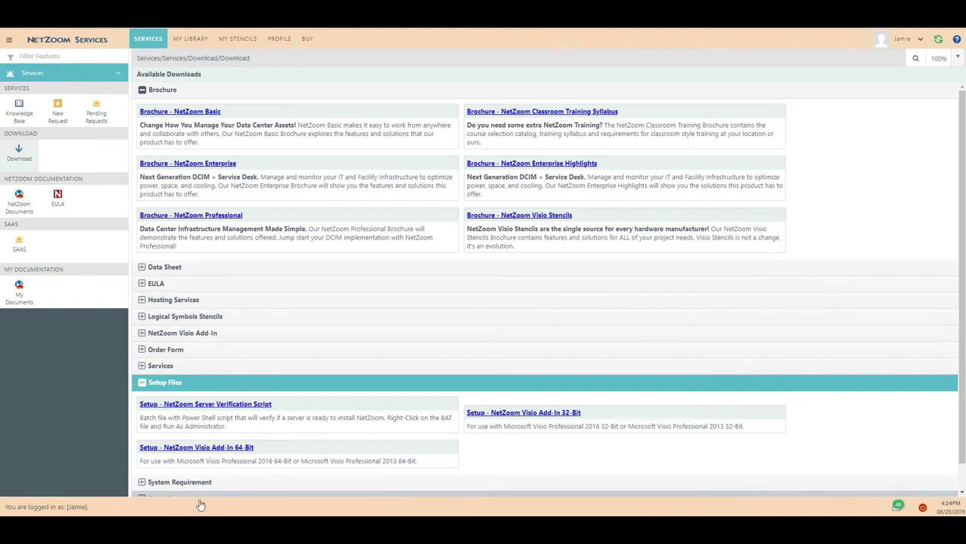
# Launch Visio 2013 by searching 'visio' in Windows Start
pyautogui.press('XF86AudioRaiseVolume')
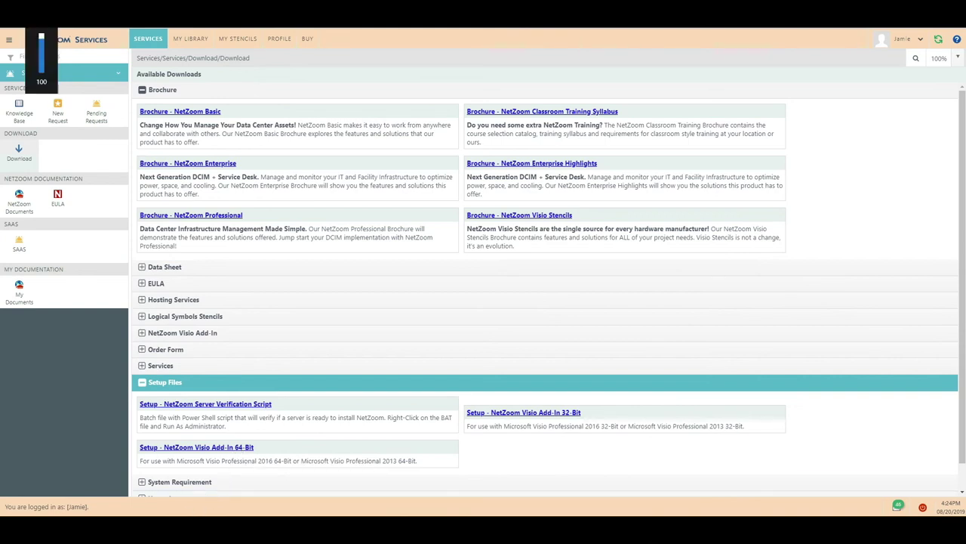
pyautogui.press('super')
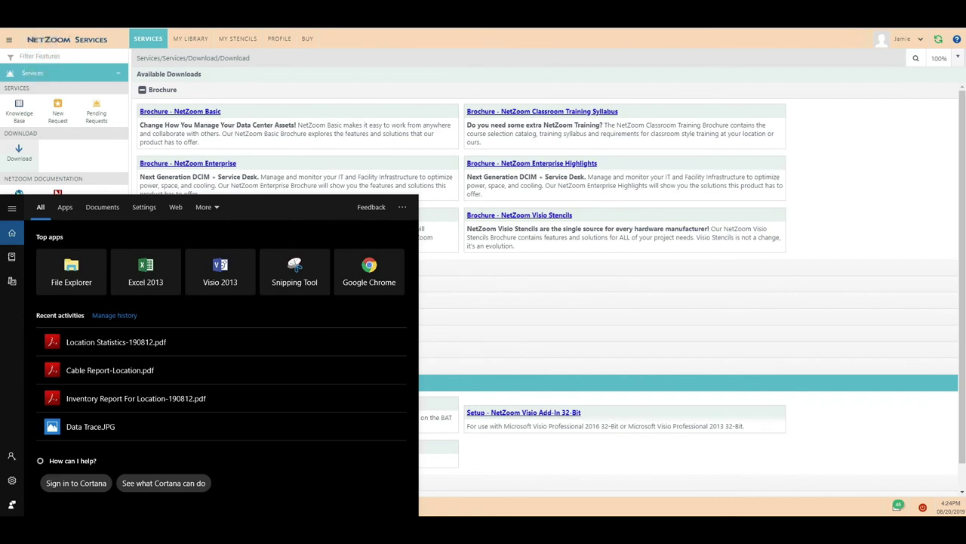
pyautogui.write('visio')
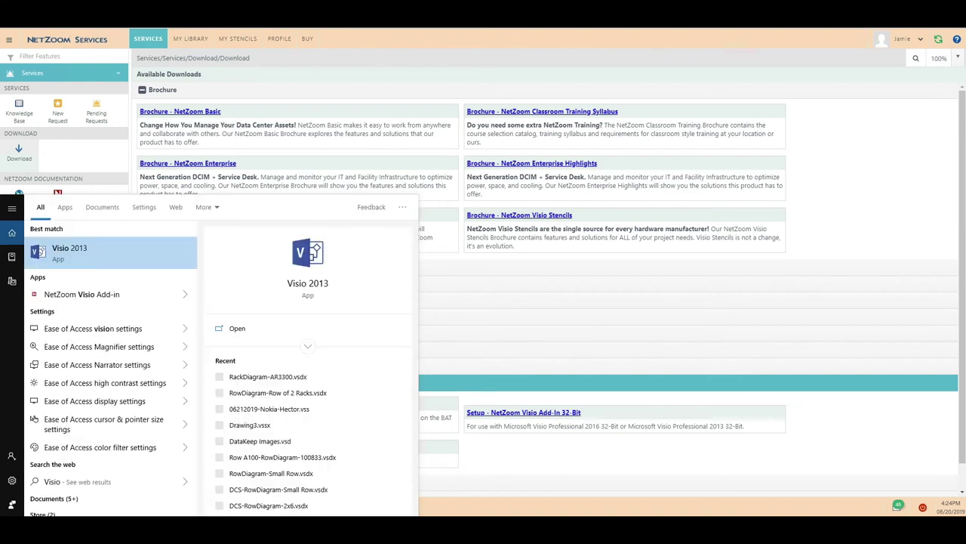
pyautogui.press('Return')
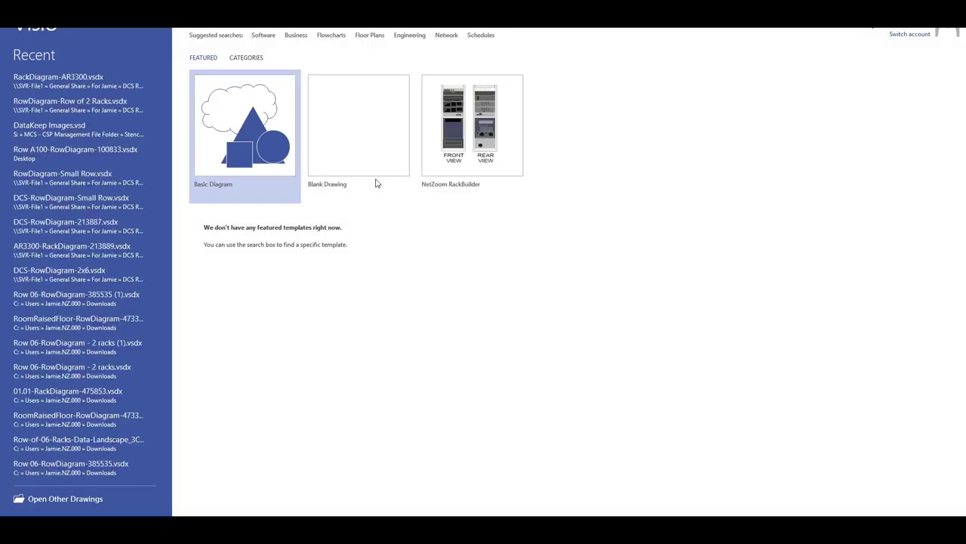
# Create a blank drawing and confirm in About Visio it is version 15.0.5127.1000 64-bit
pyautogui.click(378, 181)
pyautogui.click(489, 279)
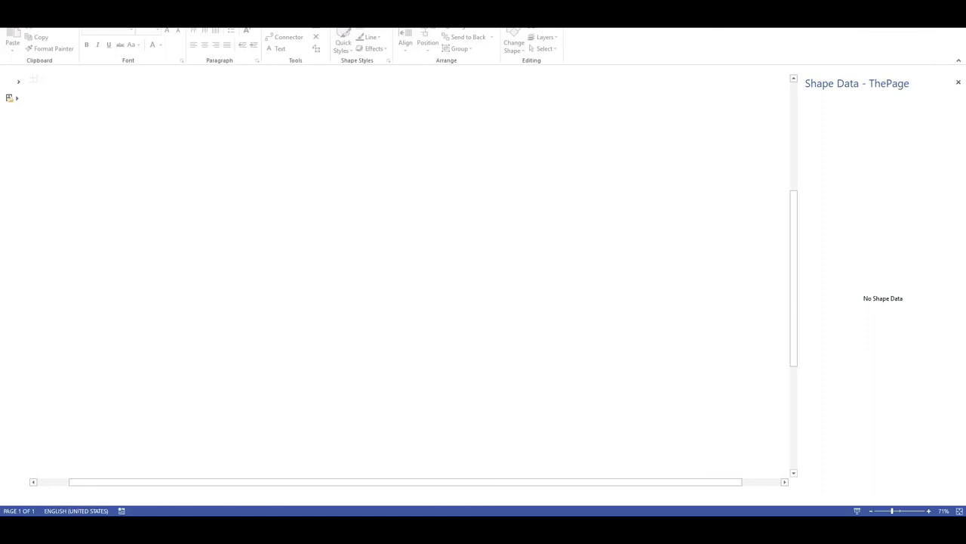
pyautogui.hotkey('alt', 'f')
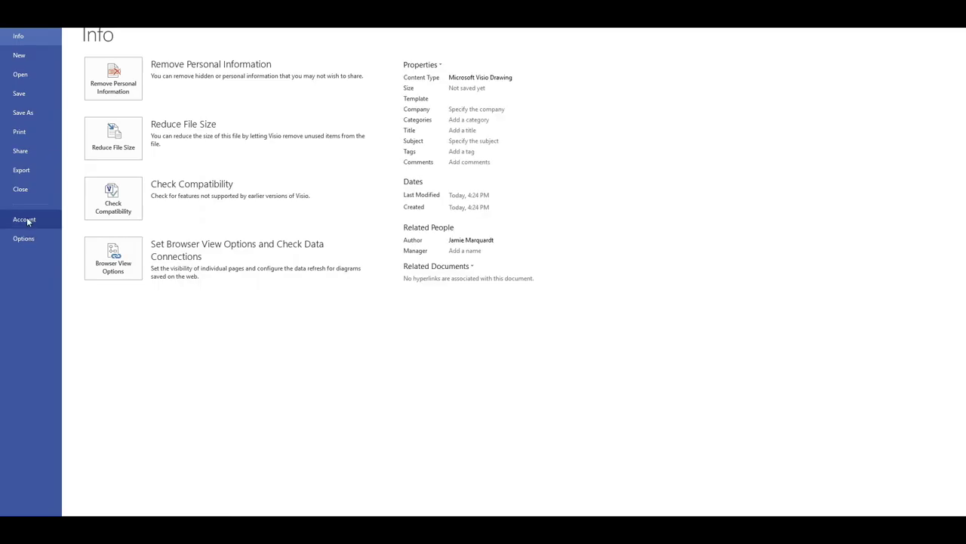
pyautogui.click(4, 222)
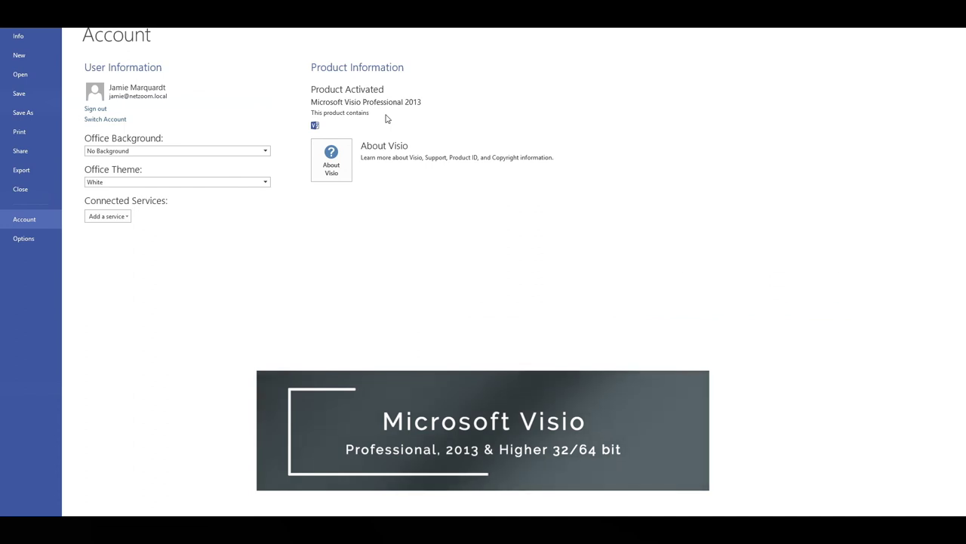
pyautogui.click(339, 167)
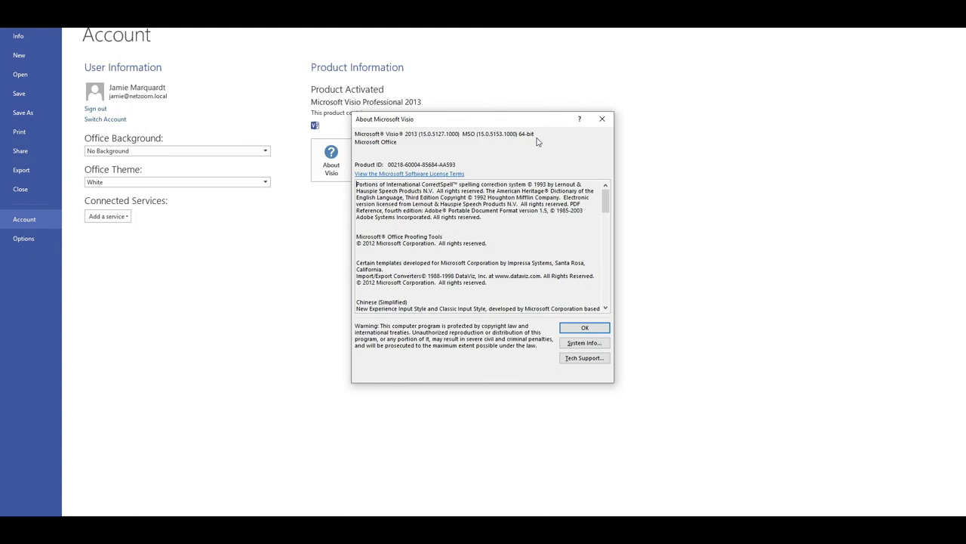
pyautogui.click(602, 119)
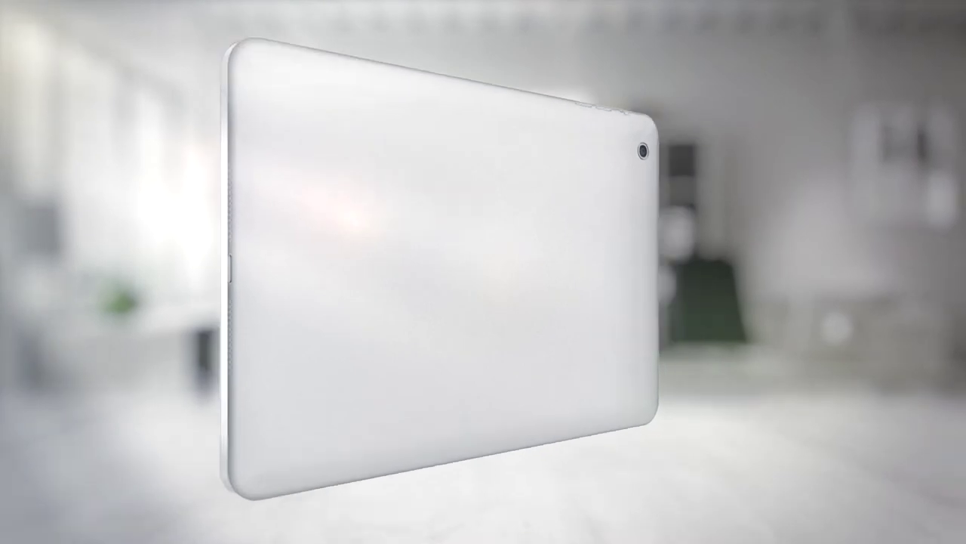
# Find the NetZoom Visio Add-in in Start search, then launch Visio 2013 from a 'vi' search
pyautogui.write('et')
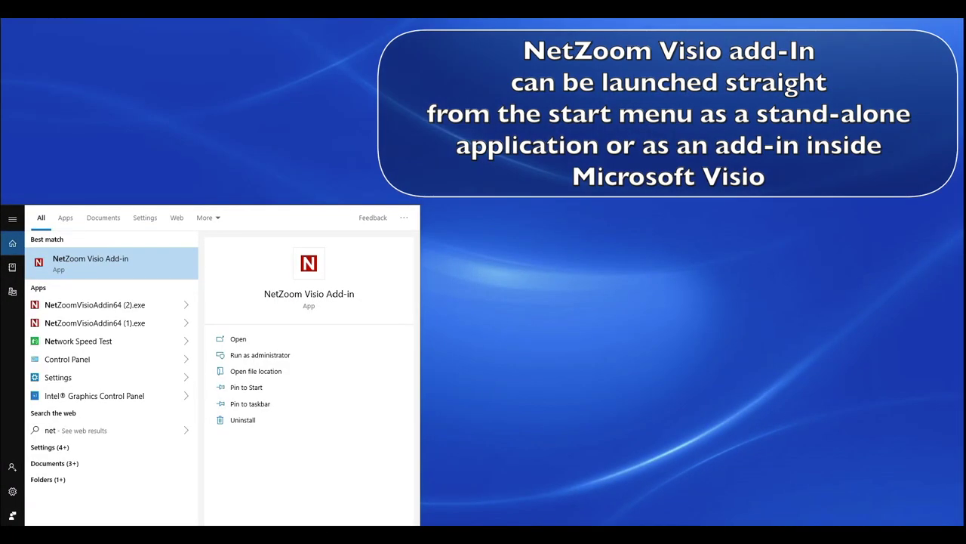
pyautogui.press('BackSpace')
pyautogui.press('BackSpace')
pyautogui.press('BackSpace')
pyautogui.write('vi')
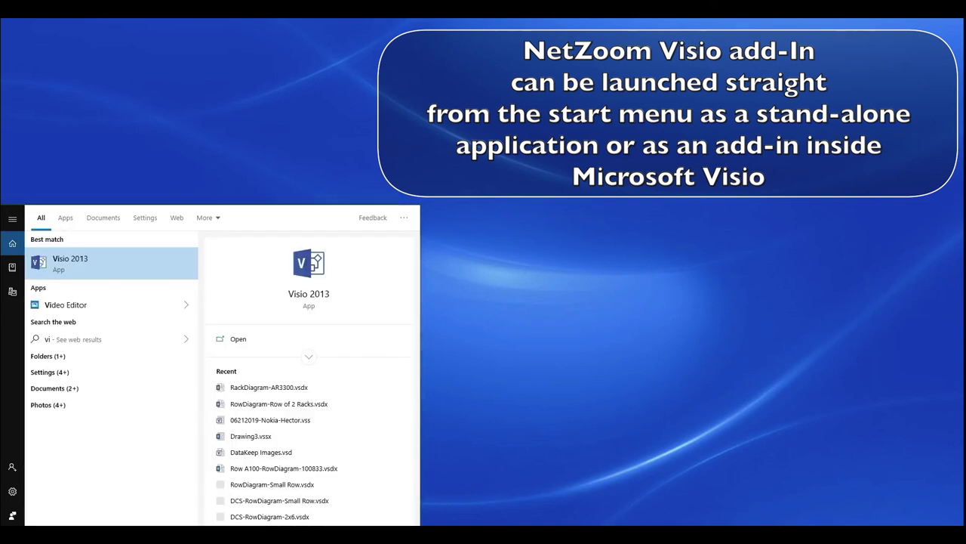
pyautogui.click(81, 265)
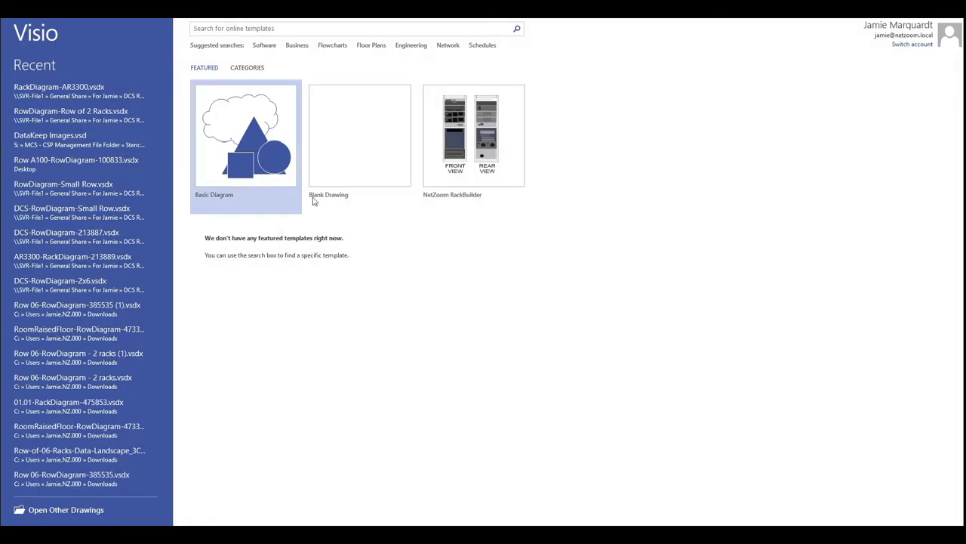
# Create a blank drawing and launch the NetZoom Visio Add-in from the Add-ins tab
pyautogui.click(378, 177)
pyautogui.click(494, 306)
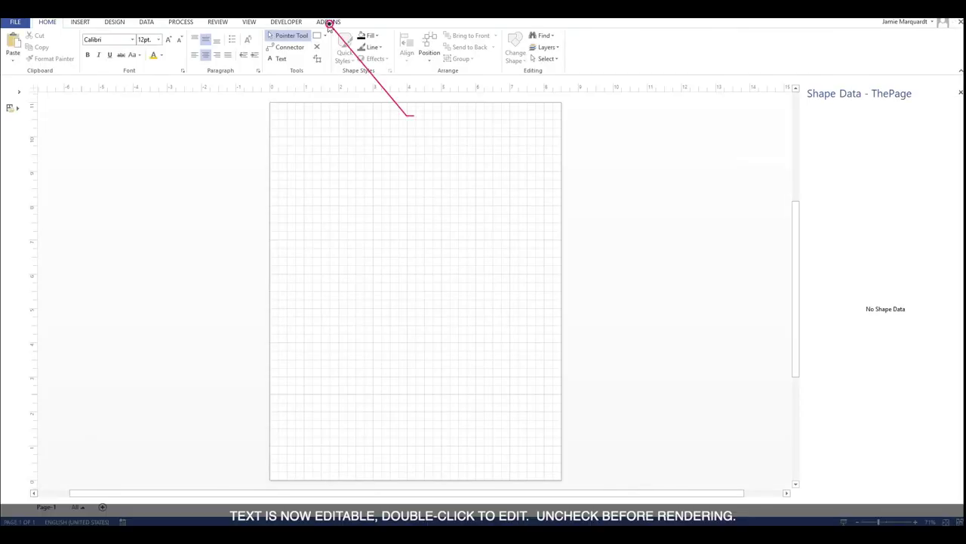
pyautogui.click(329, 23)
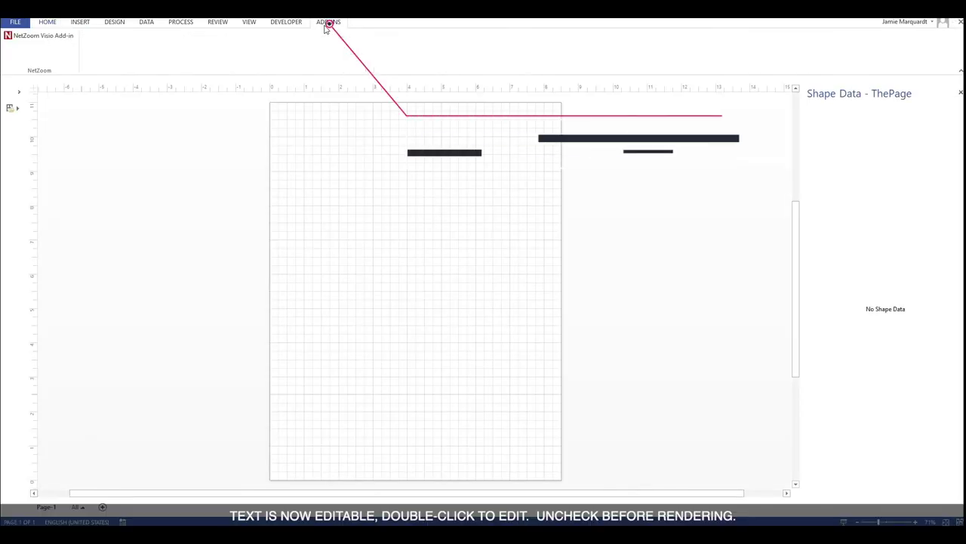
pyautogui.click(30, 36)
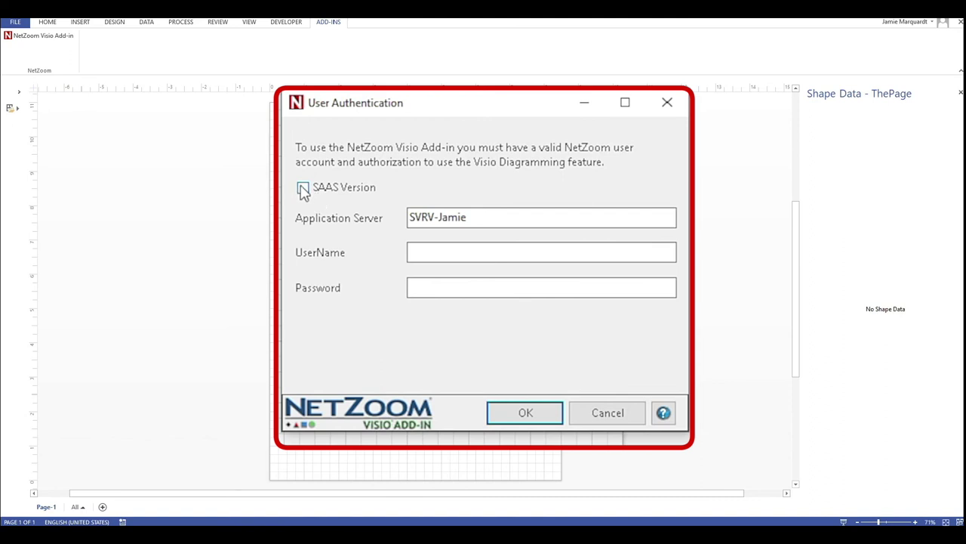
# Sign in with the SAAS Version option, entering the account e-mail and password
pyautogui.click(303, 188)
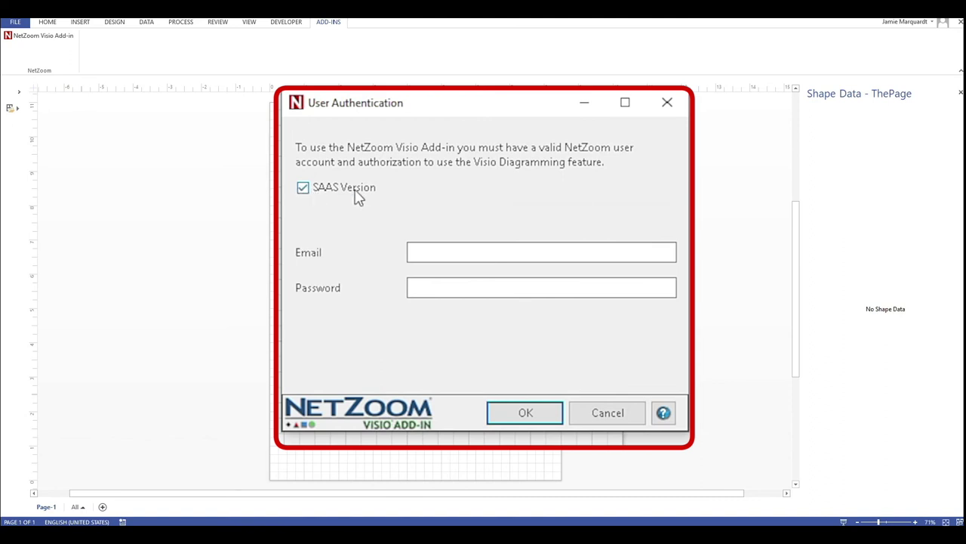
pyautogui.click(441, 254)
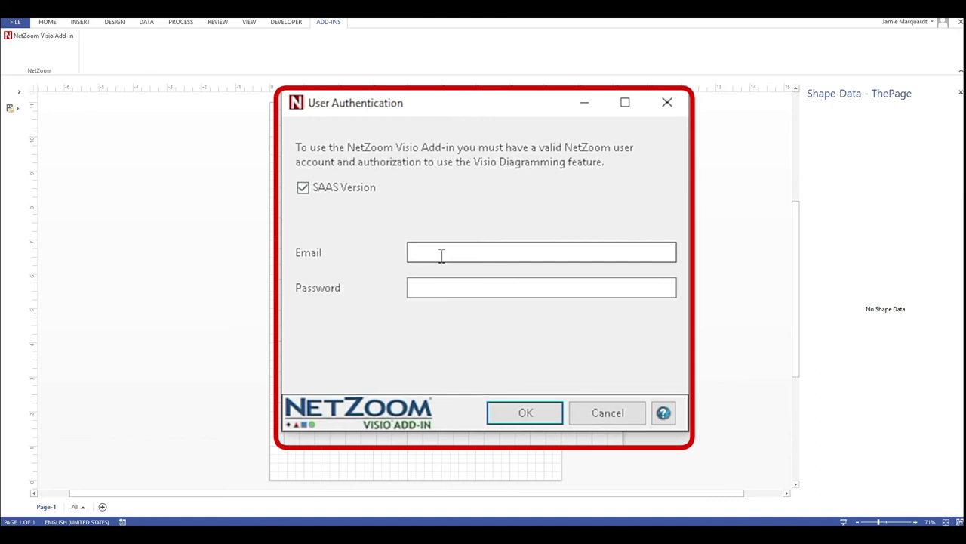
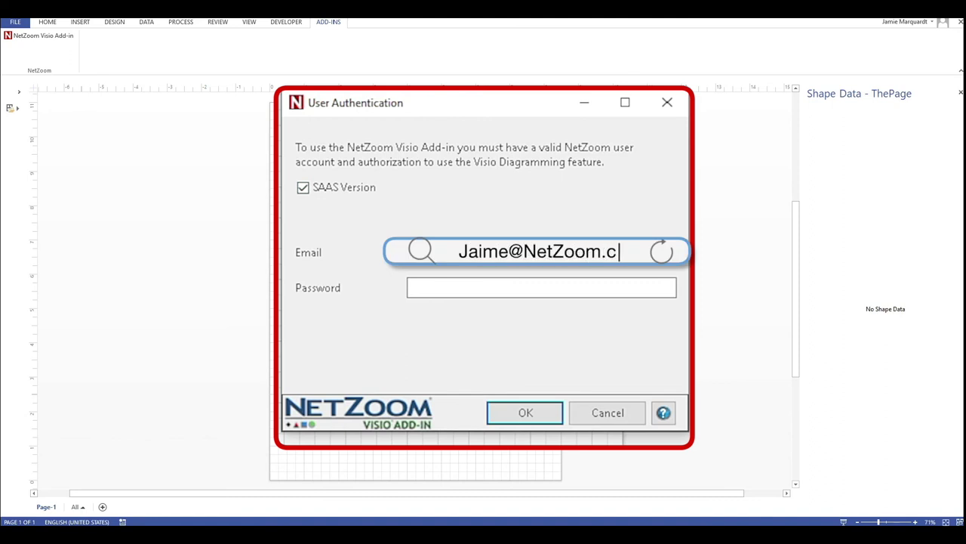
pyautogui.click(410, 287)
pyautogui.write('*********')
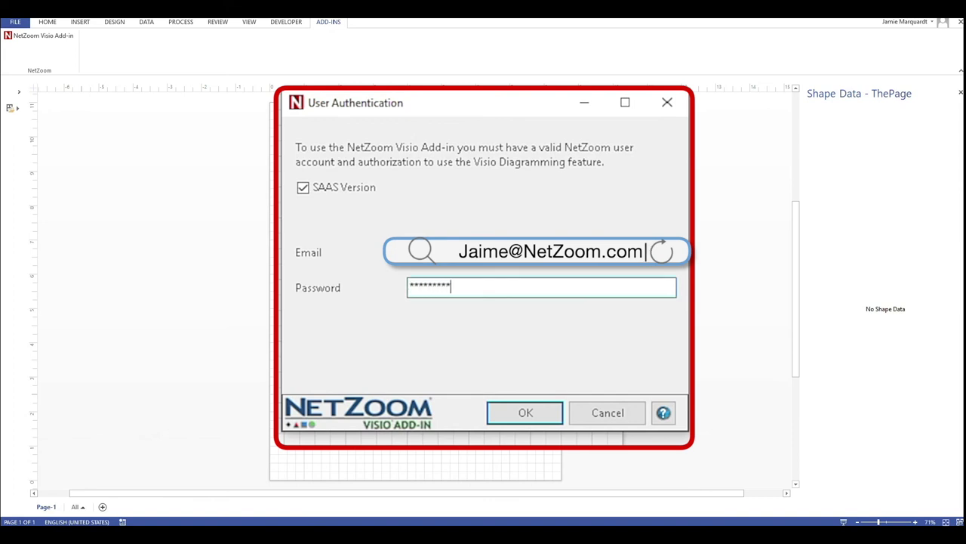
pyautogui.click(483, 422)
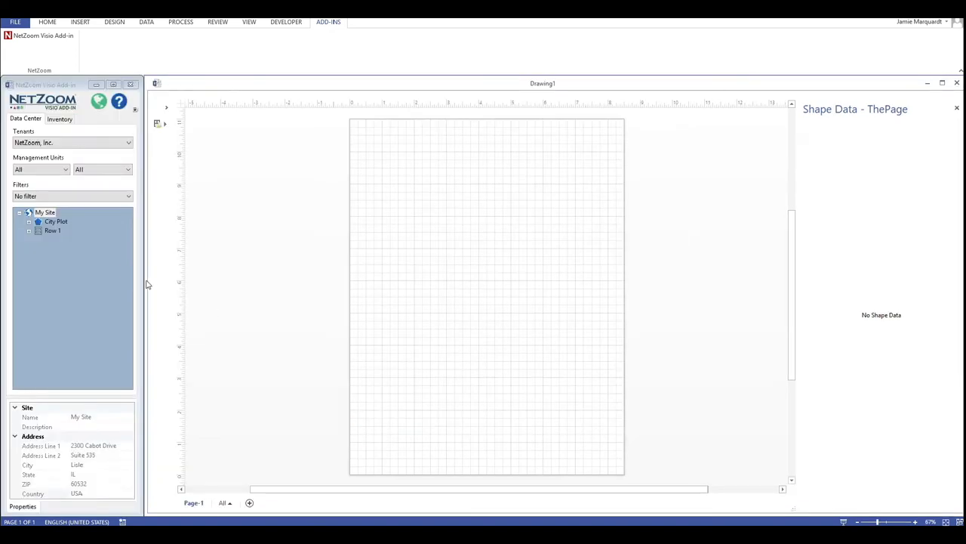
# Widen the pane, expand City Plot > 123 Data Tower Rd > Sixth Floor to Row A100, and tick A101
pyautogui.moveTo(143, 280); pyautogui.dragTo(160, 277)
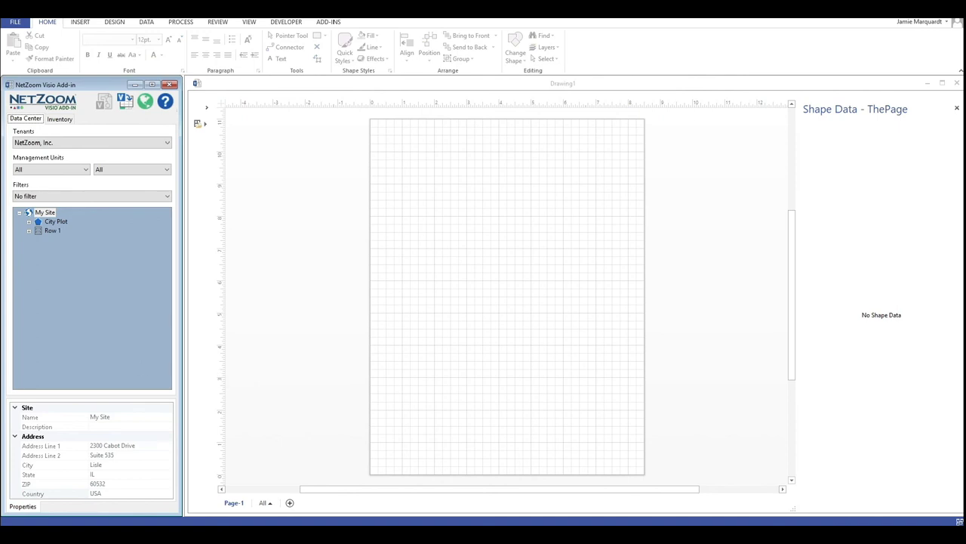
pyautogui.click(27, 235)
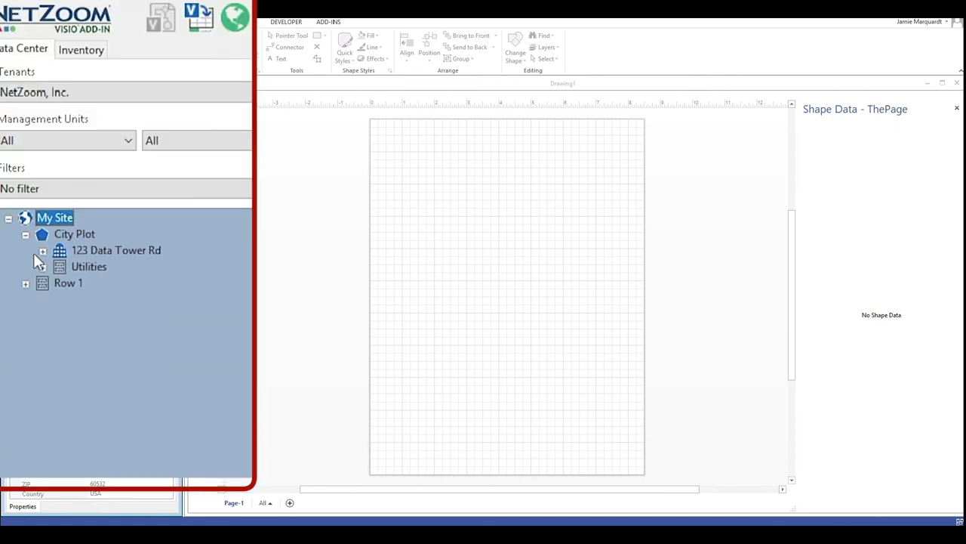
pyautogui.click(42, 252)
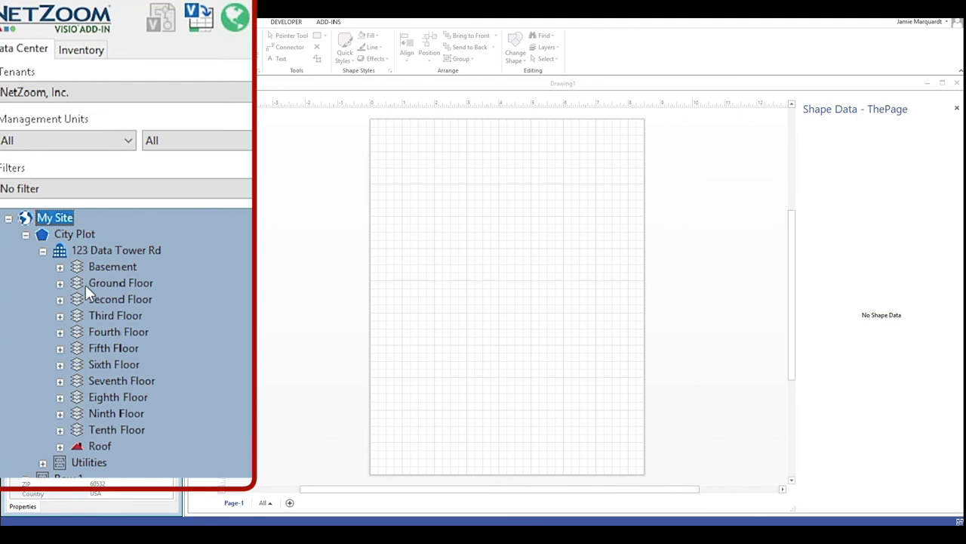
pyautogui.click(59, 364)
pyautogui.click(77, 397)
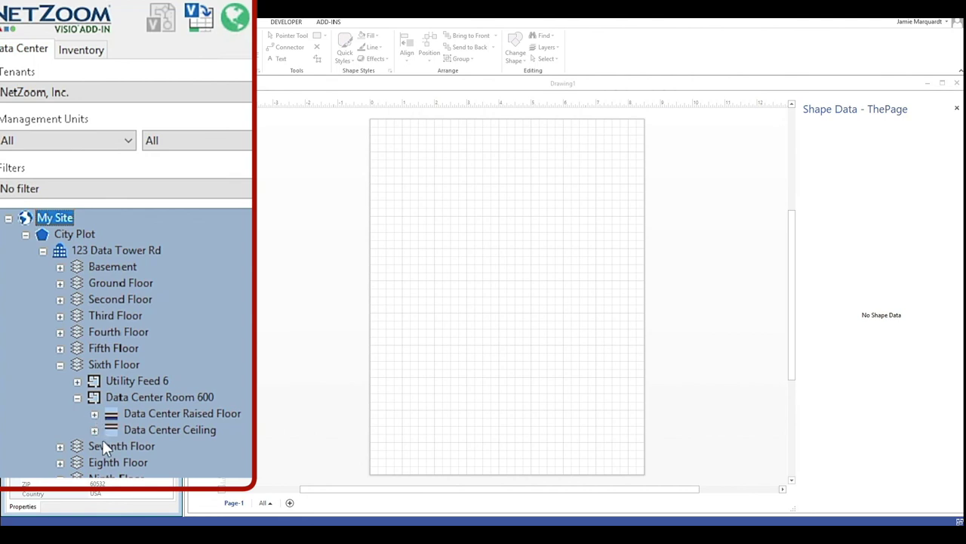
pyautogui.click(94, 414)
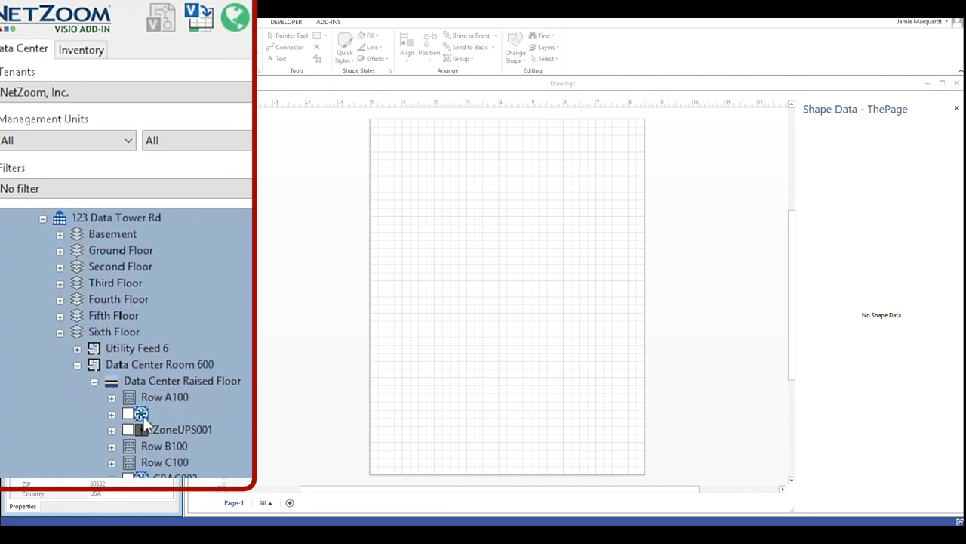
pyautogui.click(159, 398)
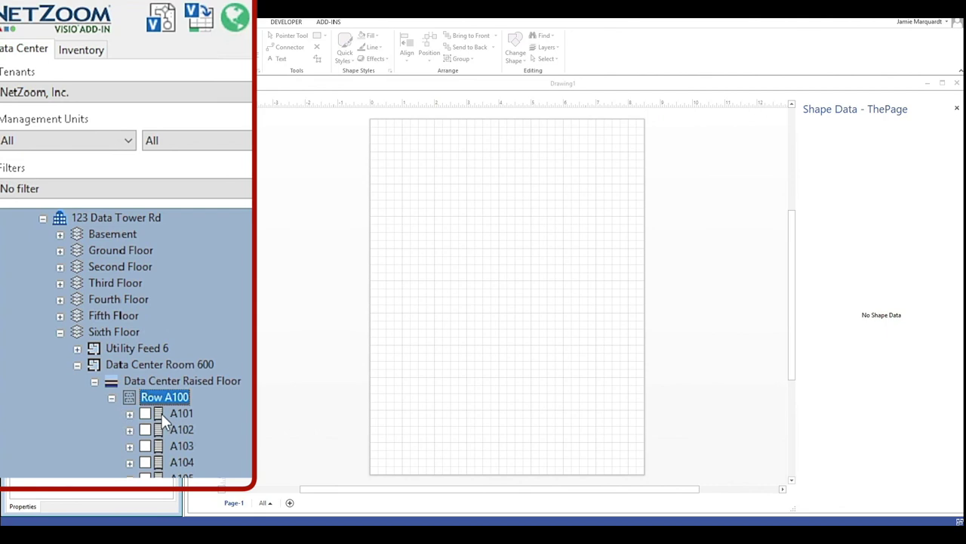
pyautogui.click(142, 415)
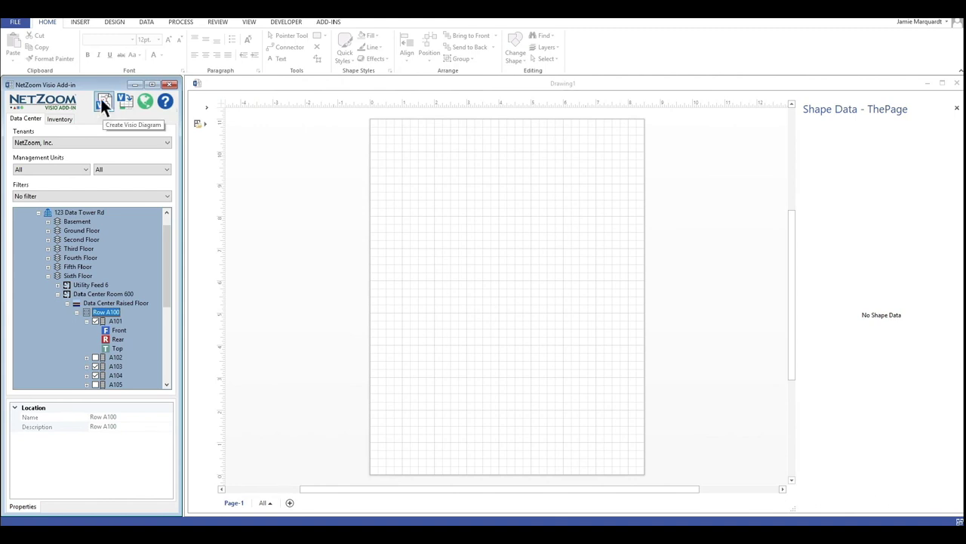
# Generate the A101 rack diagram and inspect the UPS and Mac Mini shelf shape data
pyautogui.click(102, 102)
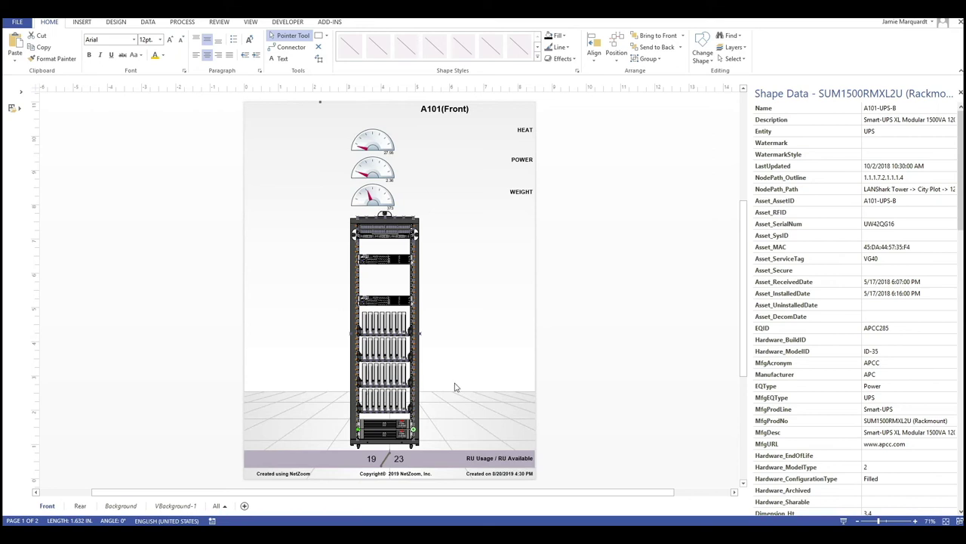
pyautogui.click(880, 108)
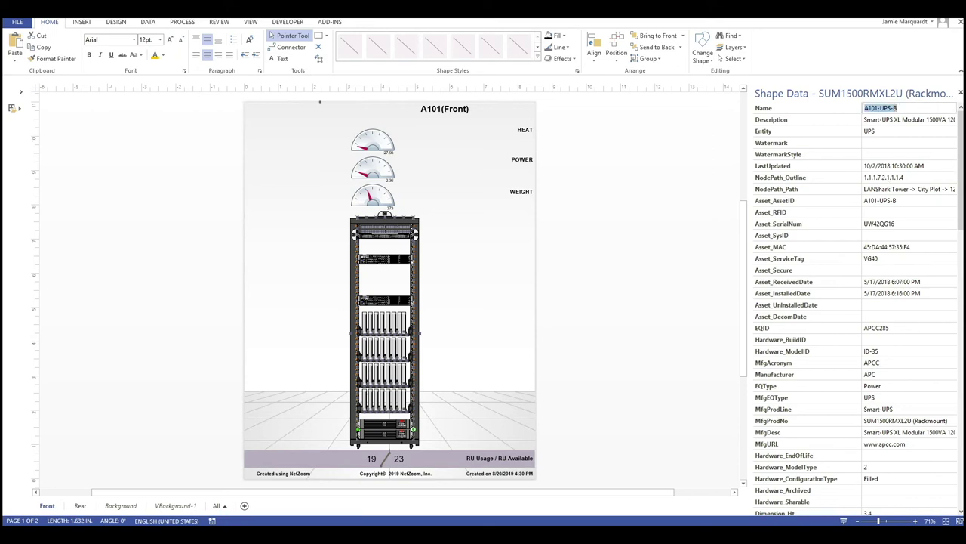
pyautogui.click(397, 333)
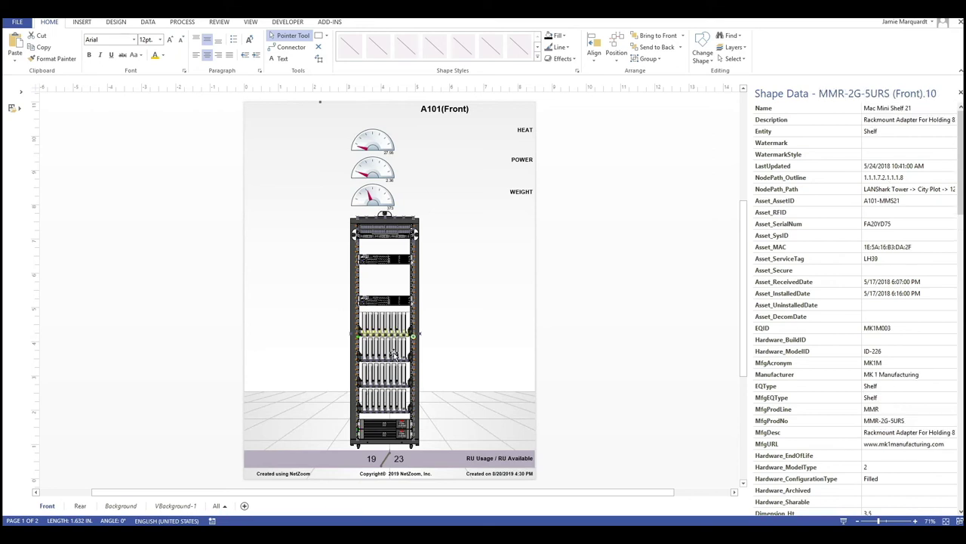
# On the Rear page, select a power cable connector and zoom in on it
pyautogui.click(79, 506)
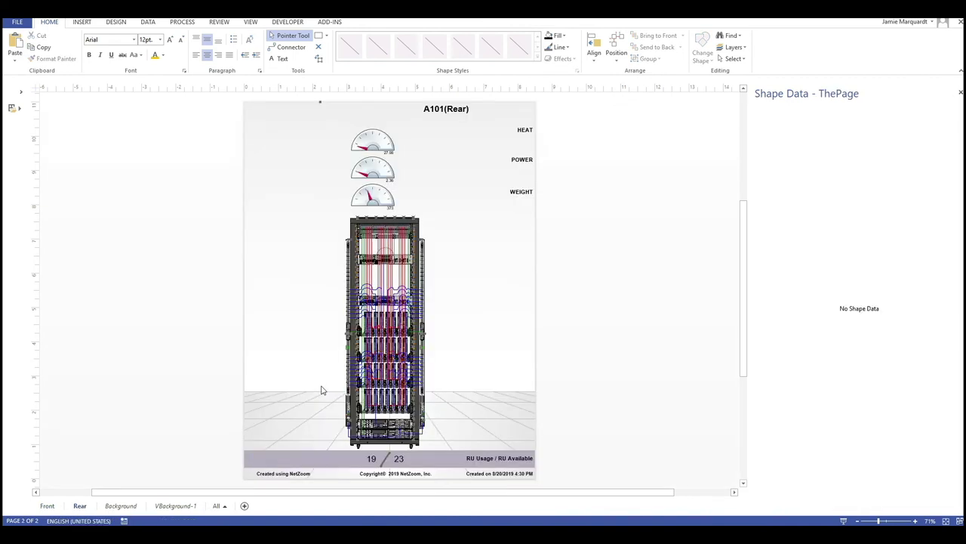
pyautogui.click(377, 337)
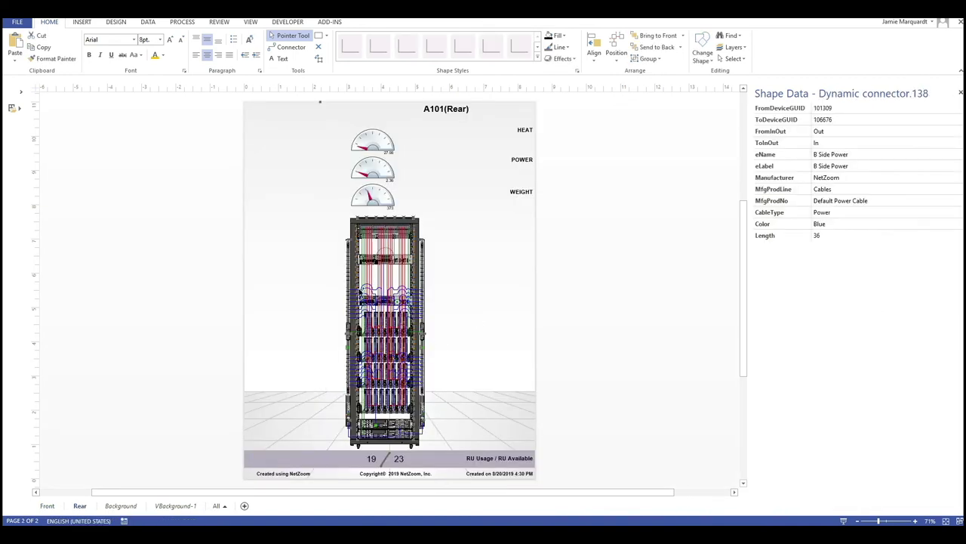
pyautogui.scroll(2, 348, 285)
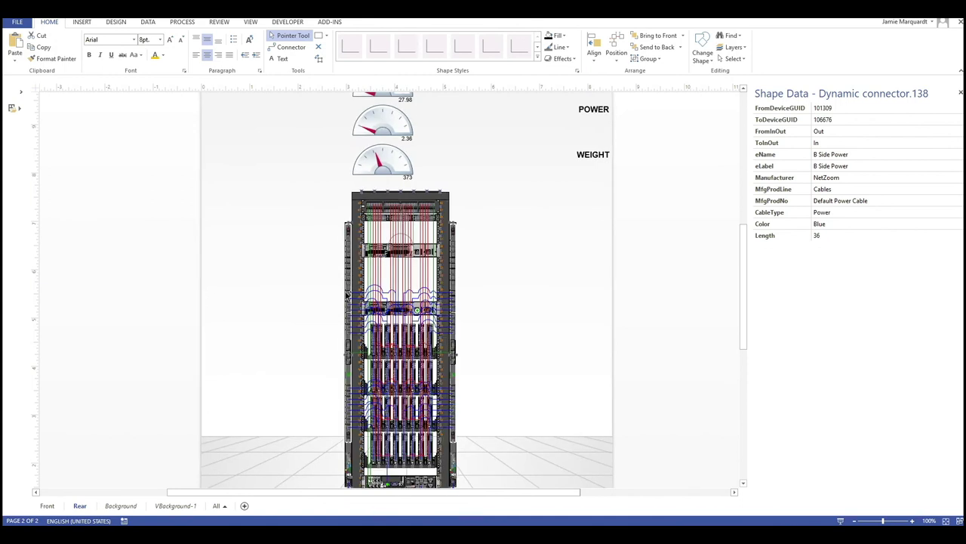
pyautogui.scroll(1, 348, 291)
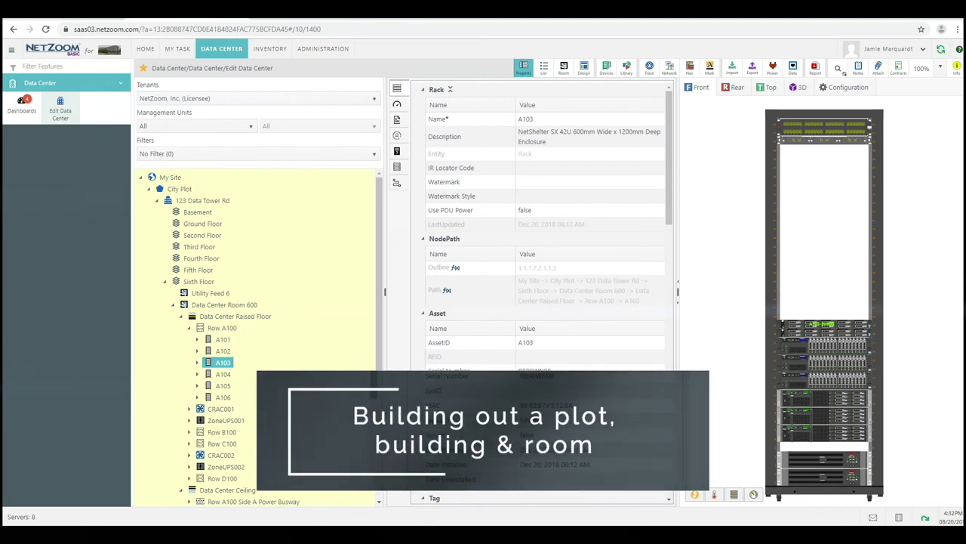
# Review the 123 Data Tower Rd building outline, then the City Plot details (area 10152 ft)
pyautogui.click(181, 201)
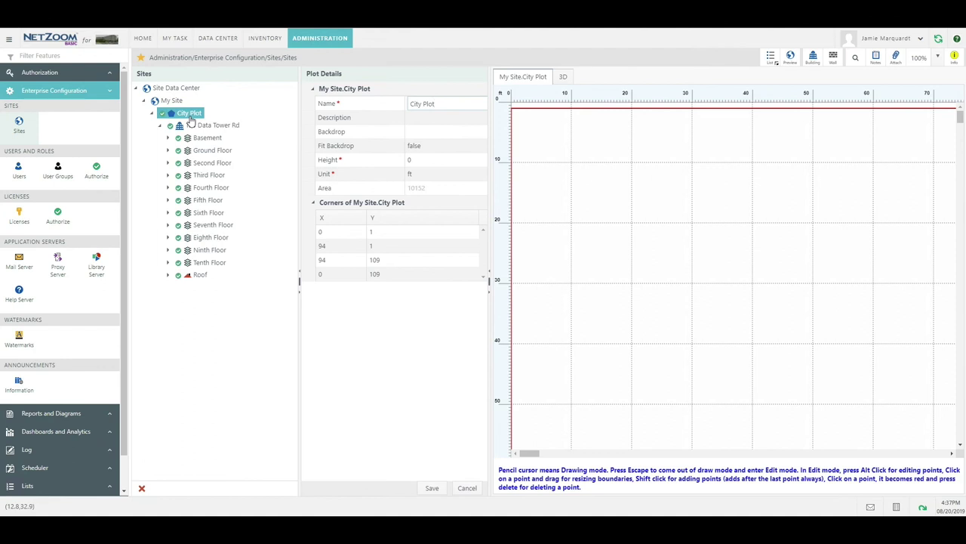
pyautogui.click(211, 130)
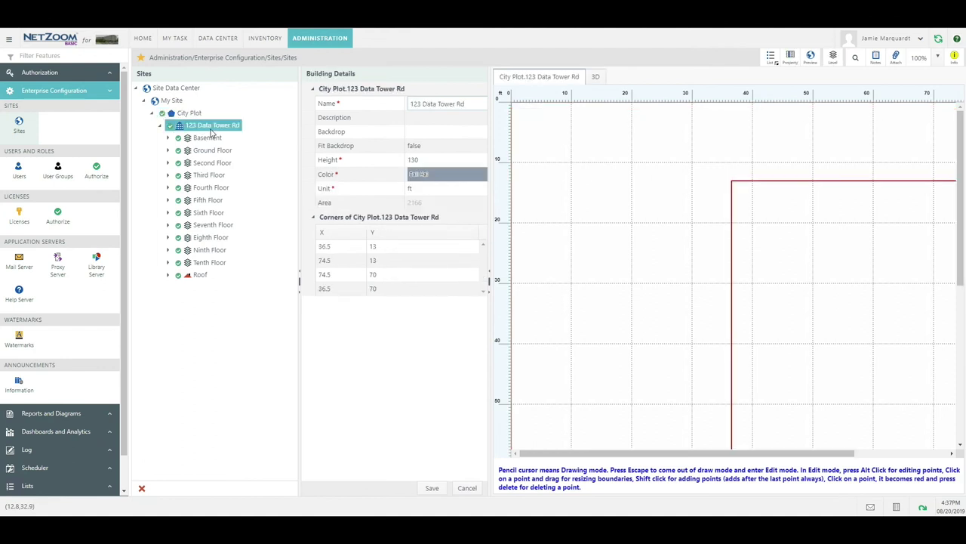
pyautogui.moveTo(759, 454)
pyautogui.mouseDown()
pyautogui.moveTo(808, 456)
pyautogui.moveTo(745, 462)
pyautogui.mouseUp()
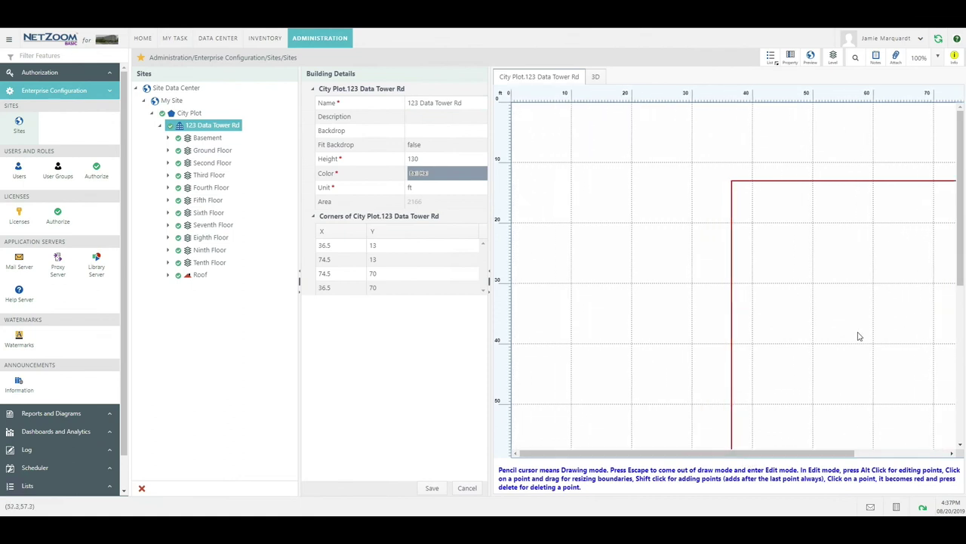
pyautogui.click(181, 113)
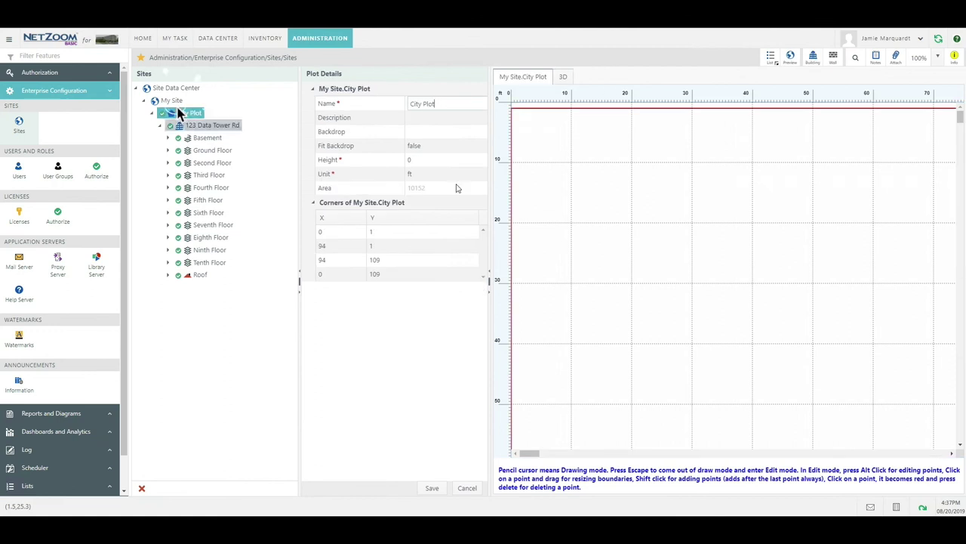
# Add a red building named Chicago to City Plot with height 200 and save it
pyautogui.click(814, 60)
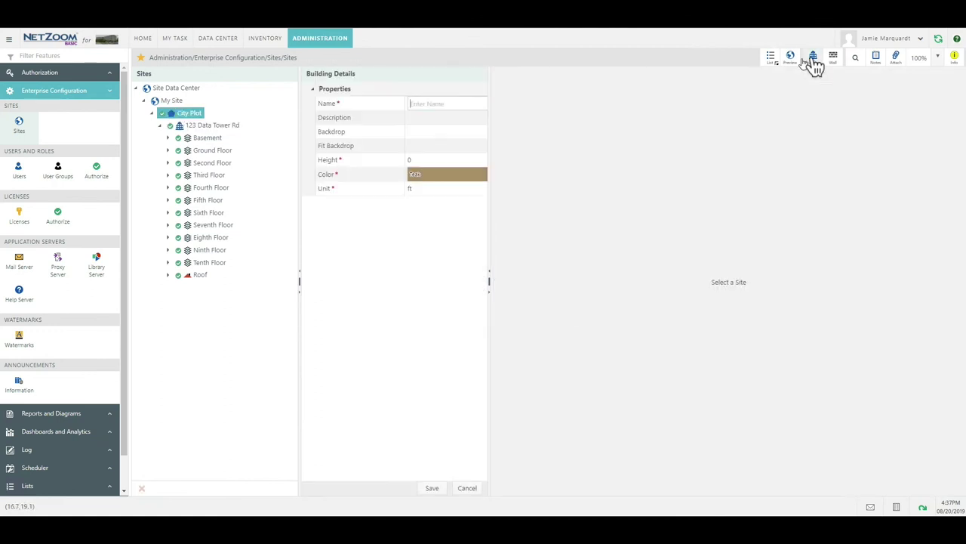
pyautogui.write('Chicago')
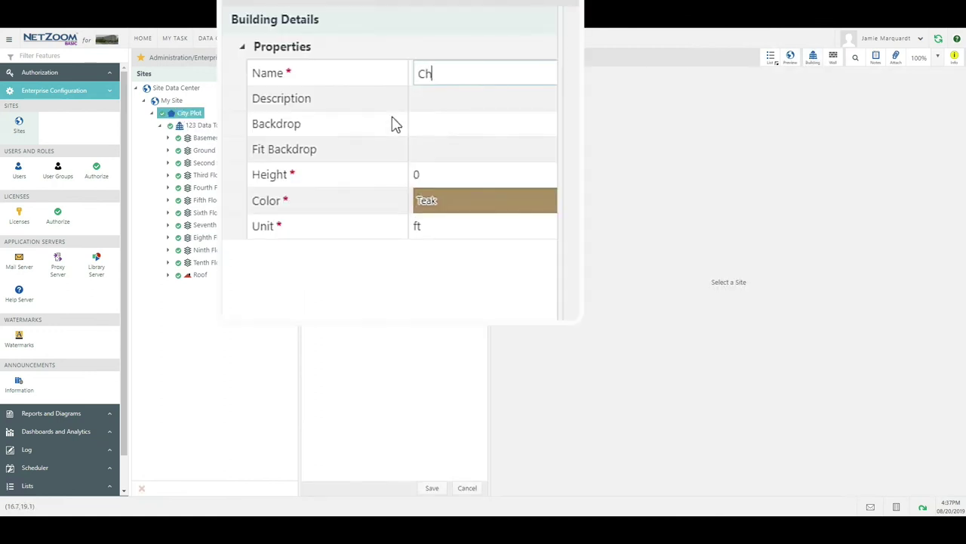
pyautogui.click(425, 182)
pyautogui.press('BackSpace')
pyautogui.write('2')
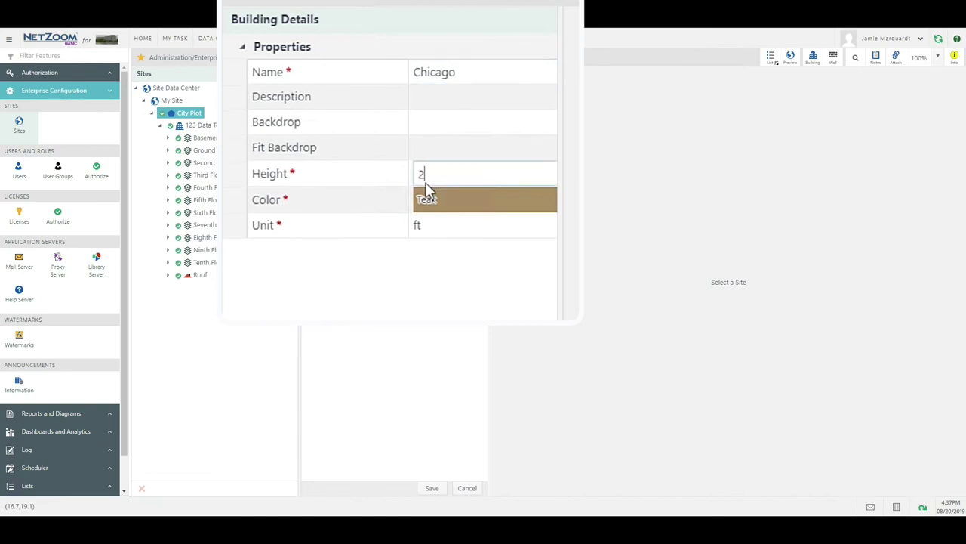
pyautogui.write('00')
pyautogui.click(490, 205)
pyautogui.click(483, 219)
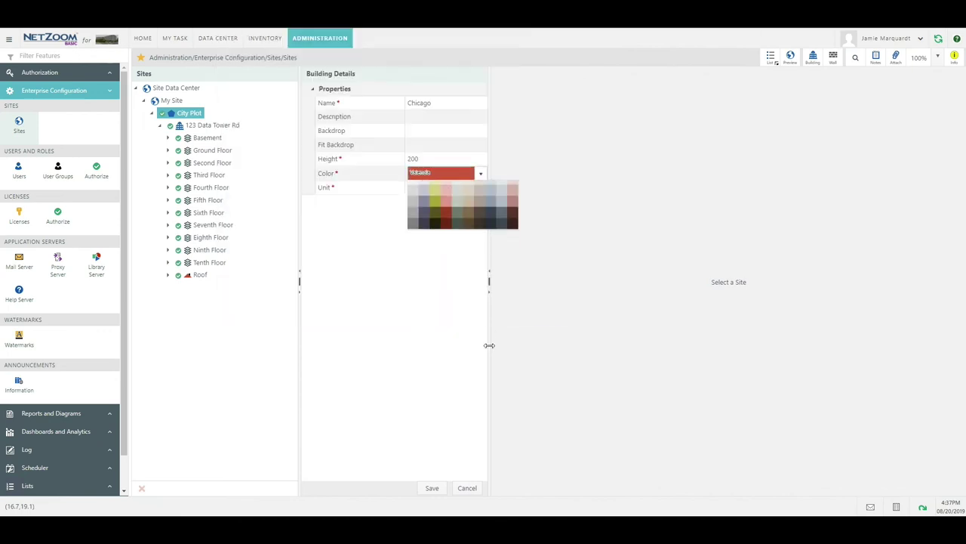
pyautogui.click(435, 489)
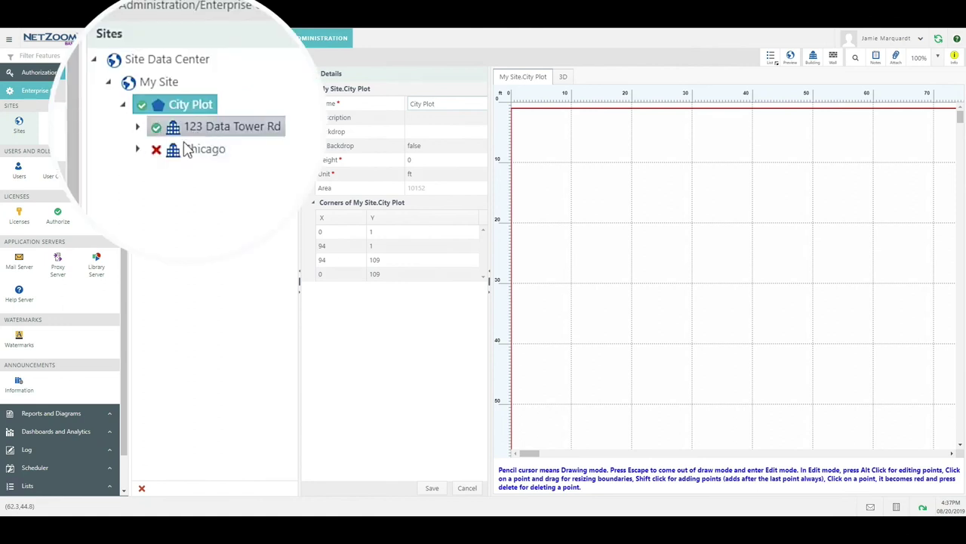
# Place the four corners of the Chicago outline on the City Plot canvas
pyautogui.click(169, 149)
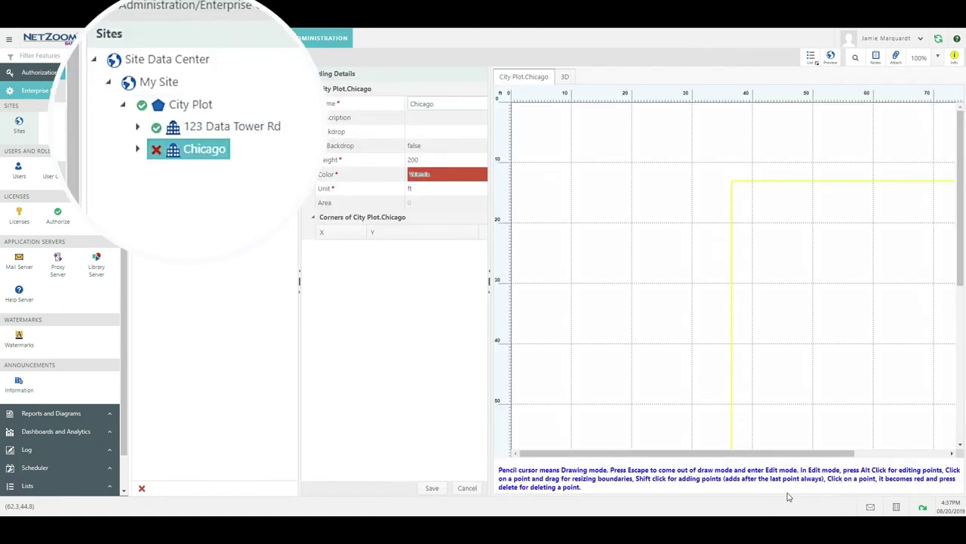
pyautogui.moveTo(764, 455); pyautogui.dragTo(696, 465)
pyautogui.click(513, 222)
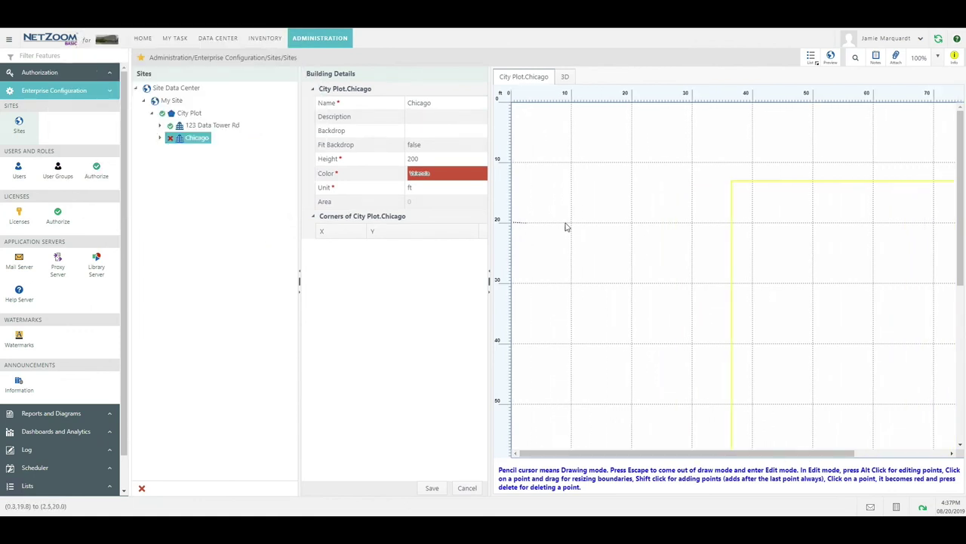
pyautogui.click(693, 225)
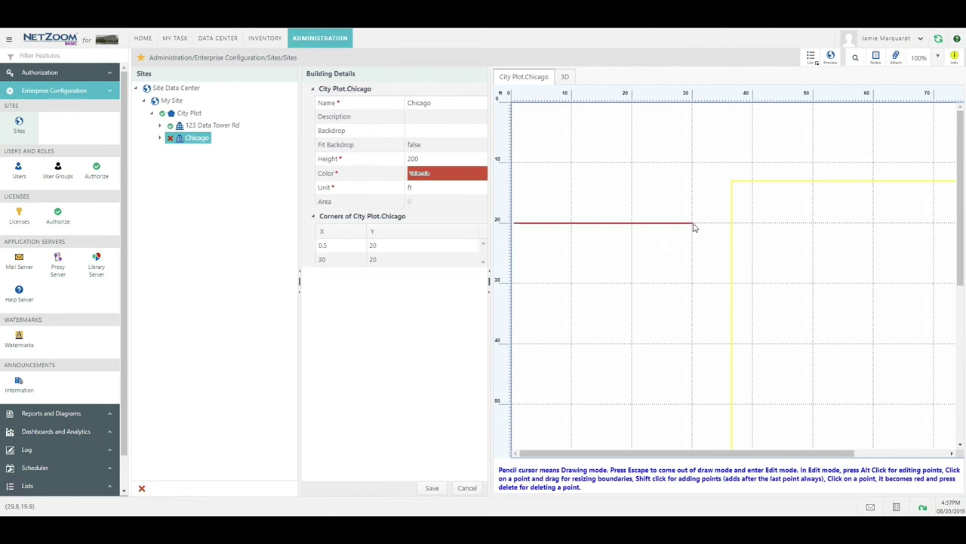
pyautogui.scroll(-3, 689, 413)
pyautogui.click(695, 435)
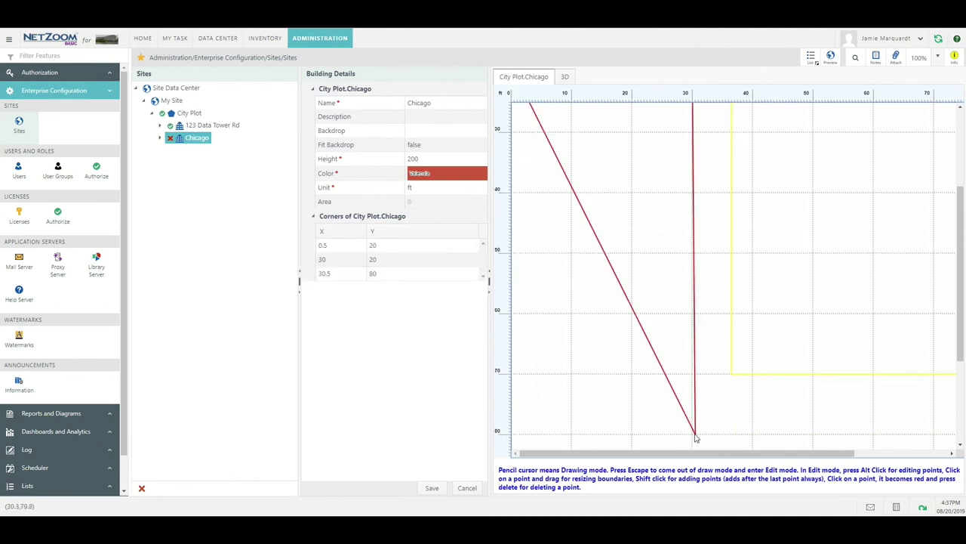
pyautogui.click(514, 435)
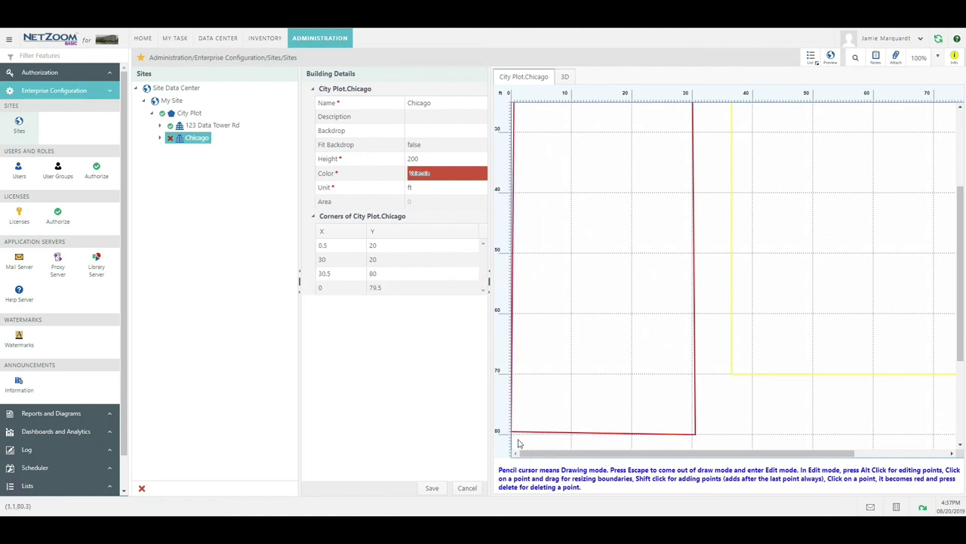
# Correct the third corner's X to 30 and fourth corner's Y to 80, then save
pyautogui.click(342, 277)
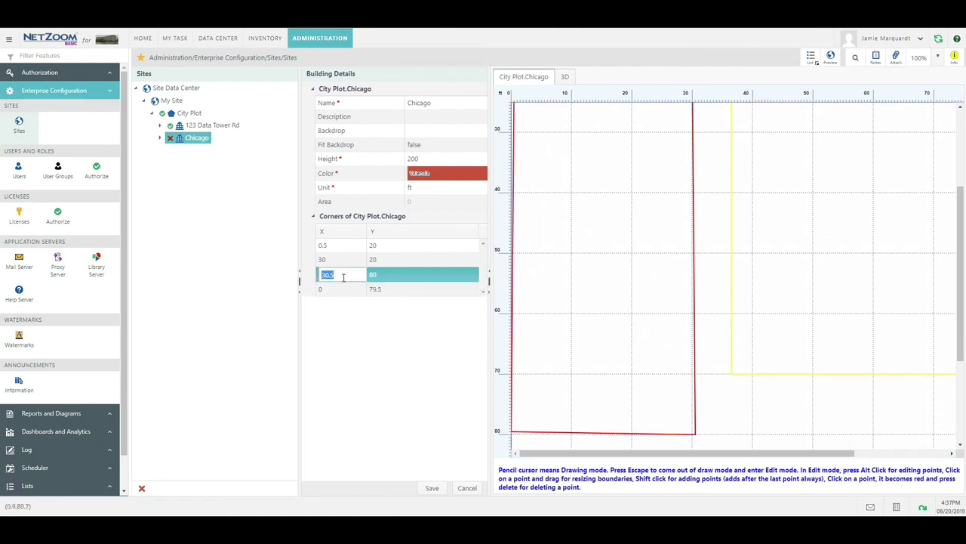
pyautogui.click(343, 278)
pyautogui.press('BackSpace')
pyautogui.press('BackSpace')
pyautogui.click(400, 292)
pyautogui.press('BackSpace')
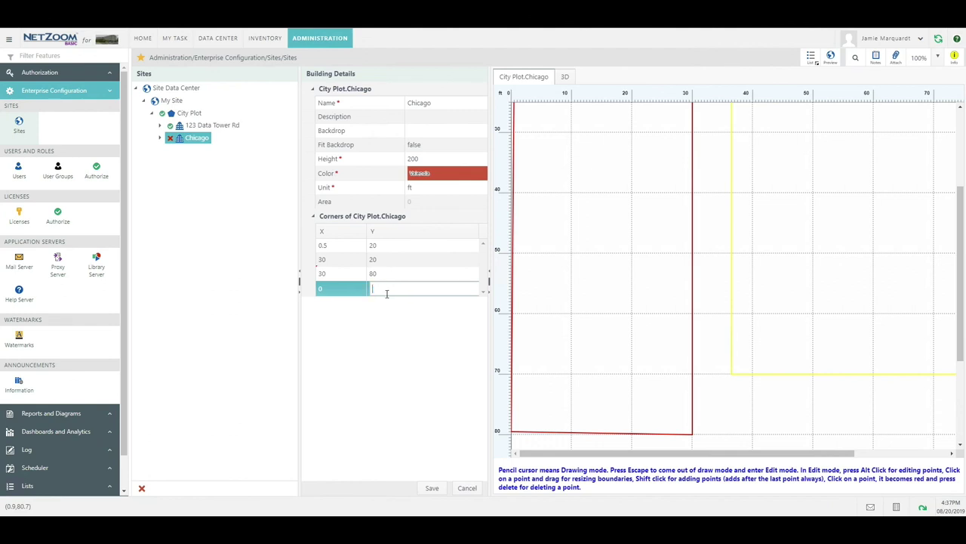
pyautogui.write('80')
pyautogui.press('Return')
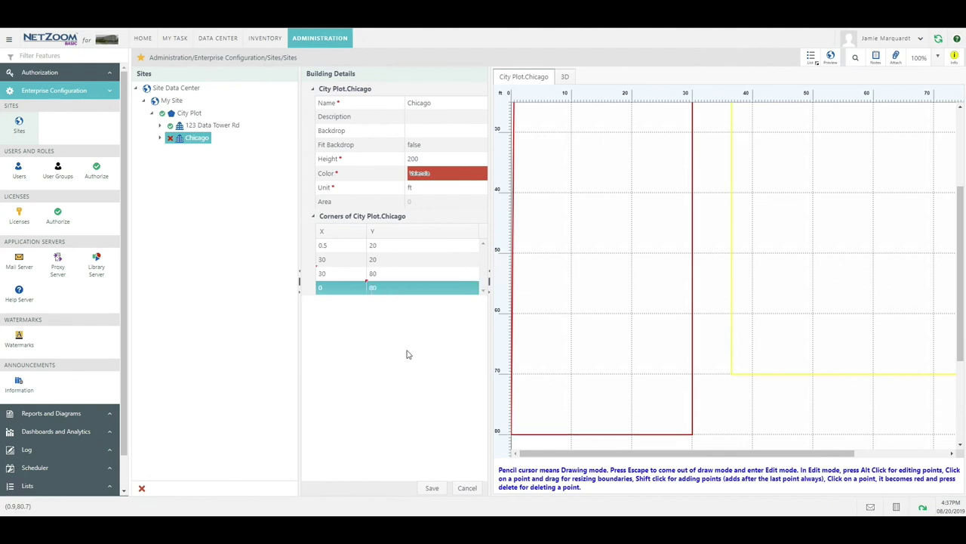
pyautogui.click(432, 489)
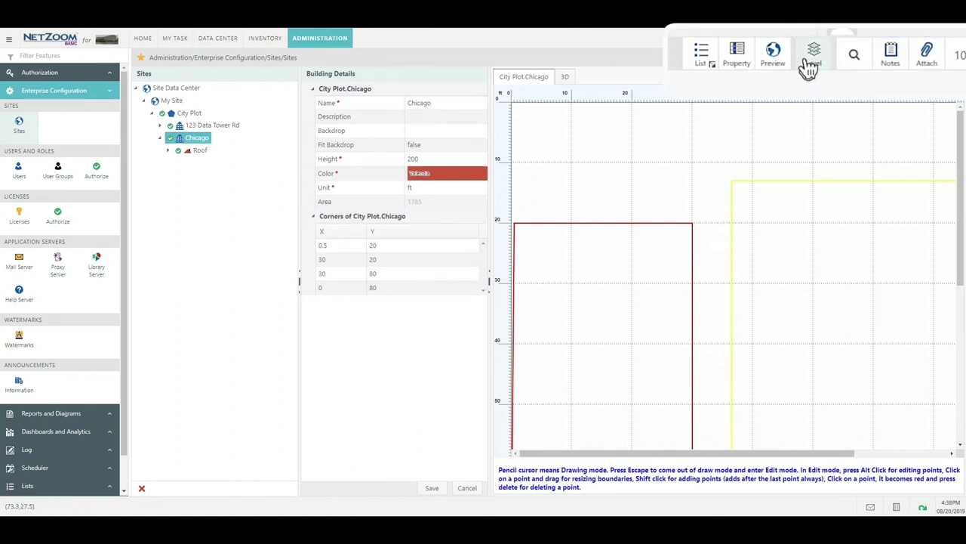
# Add a Floor 1 level to Chicago, save it, and show its level details
pyautogui.click(833, 58)
pyautogui.write('Floor 1')
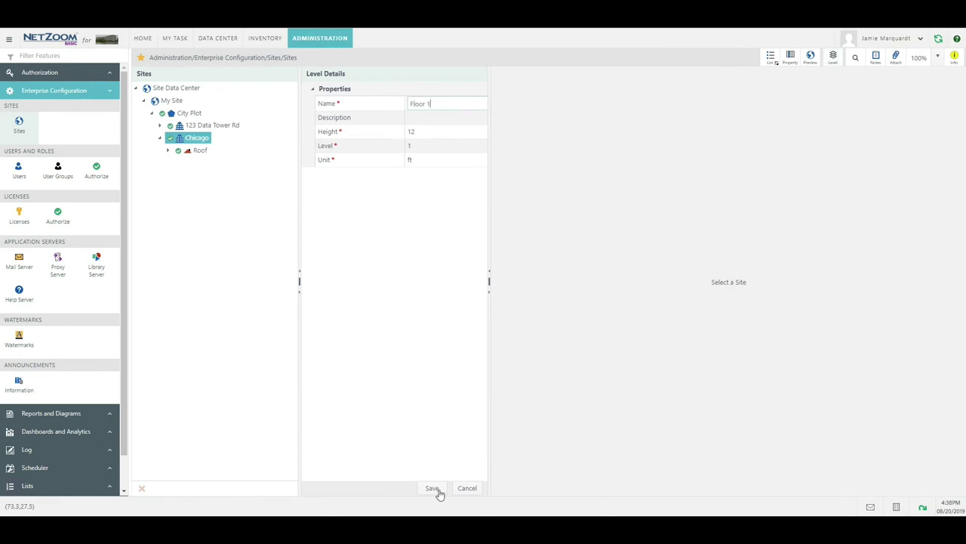
pyautogui.click(428, 493)
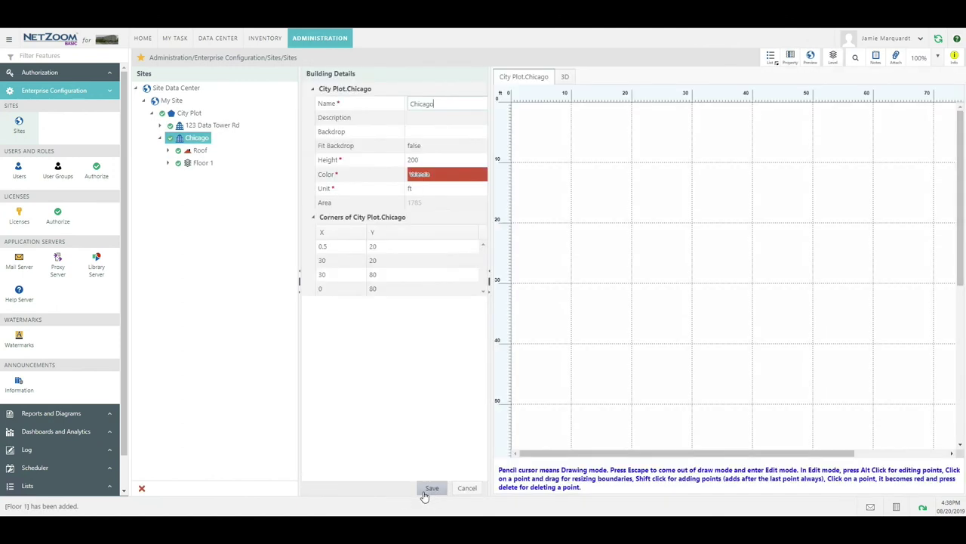
pyautogui.click(834, 59)
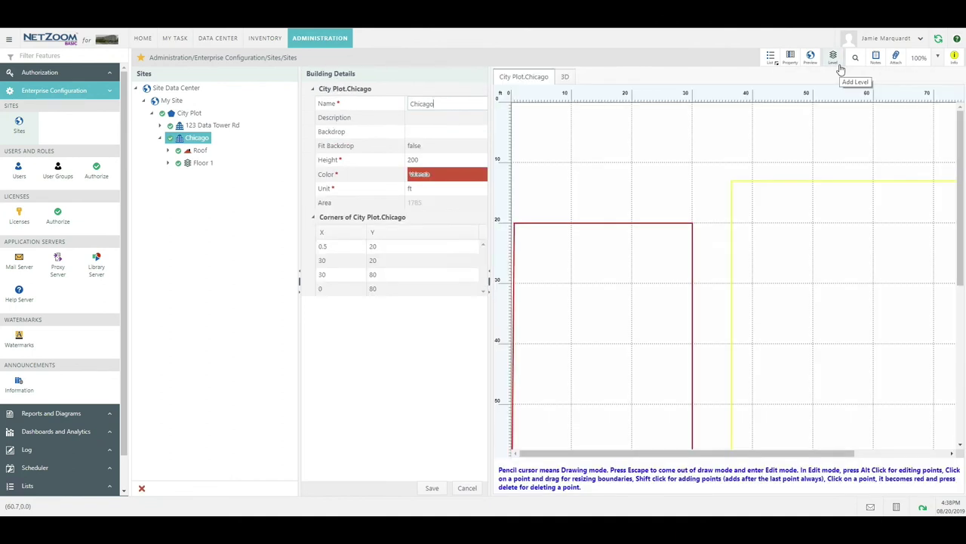
pyautogui.click(203, 163)
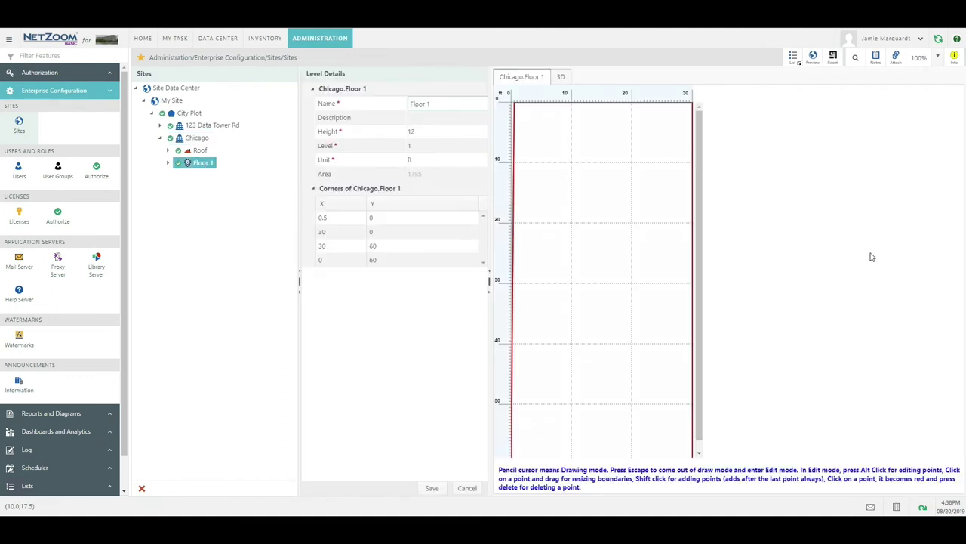
# Add a Data Center room and draw its boundary from (2.5,8.5) to (28.5,43), then save
pyautogui.click(833, 58)
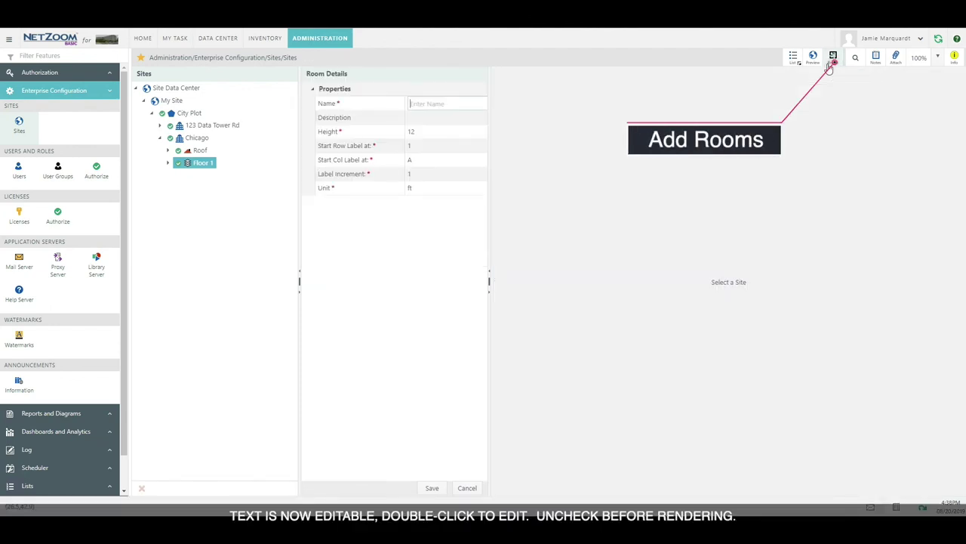
pyautogui.write('Data Center')
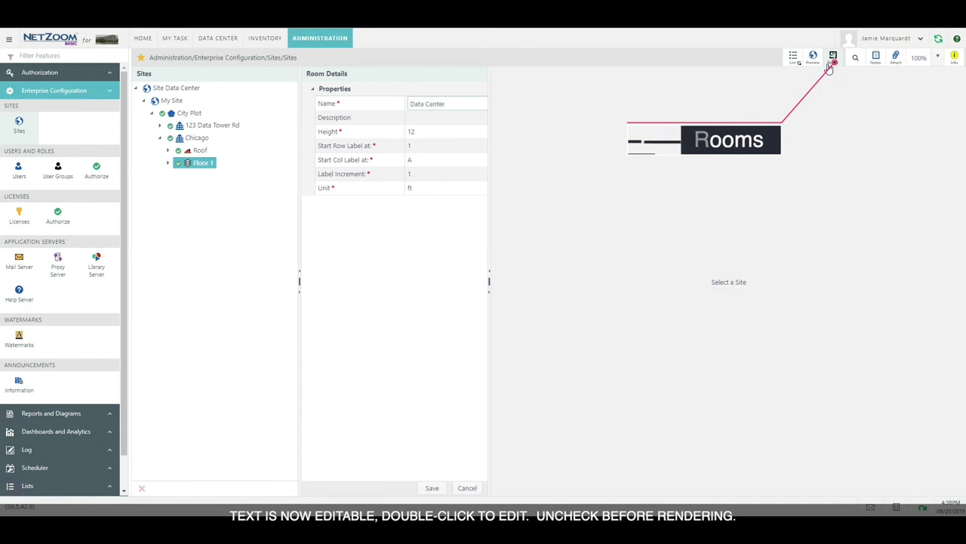
pyautogui.click(431, 489)
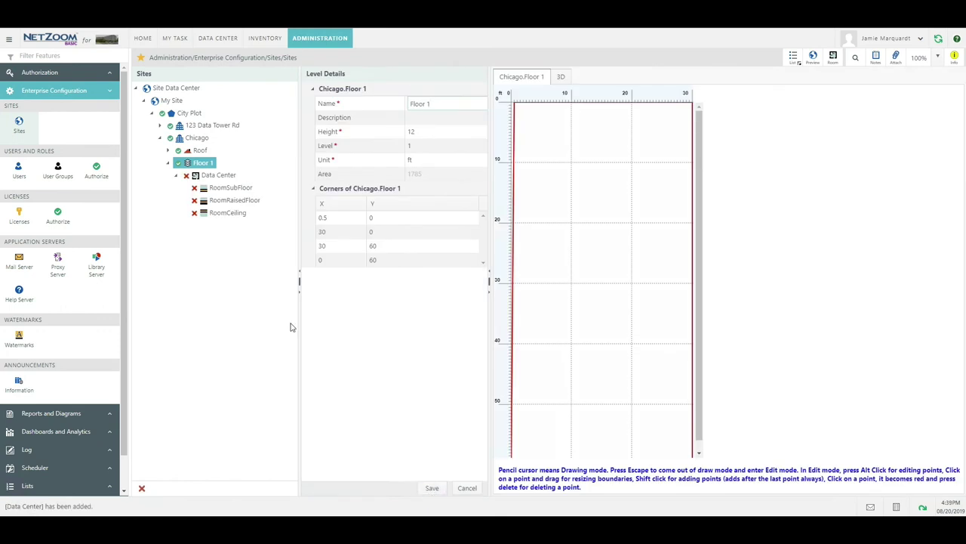
pyautogui.click(221, 177)
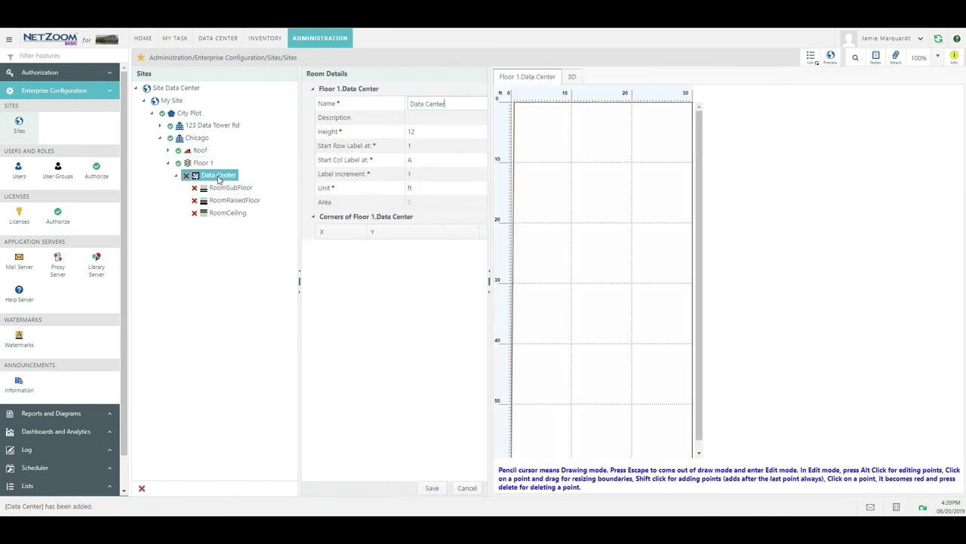
pyautogui.moveTo(527, 156)
pyautogui.mouseDown()
pyautogui.moveTo(675, 161)
pyautogui.moveTo(682, 249)
pyautogui.moveTo(672, 367)
pyautogui.moveTo(683, 361)
pyautogui.mouseUp()
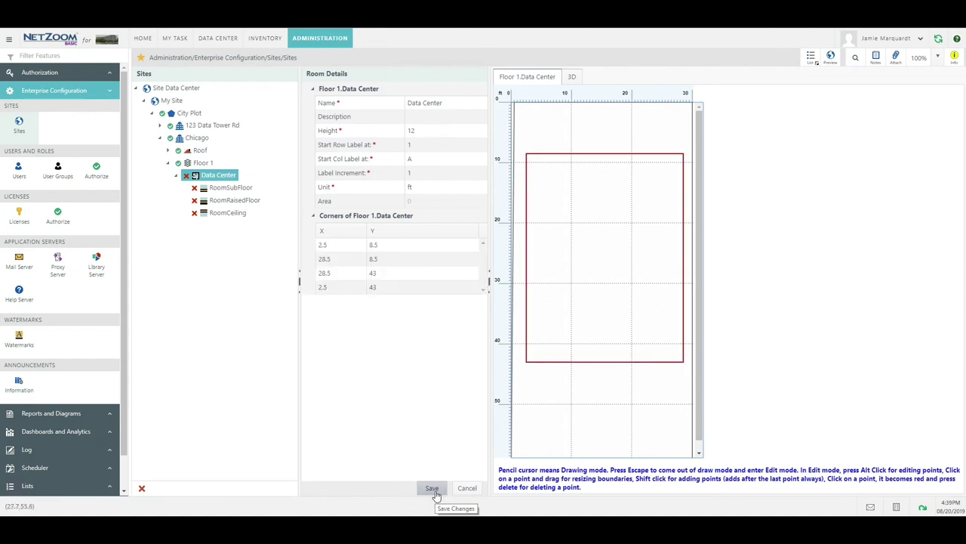
pyautogui.click(435, 490)
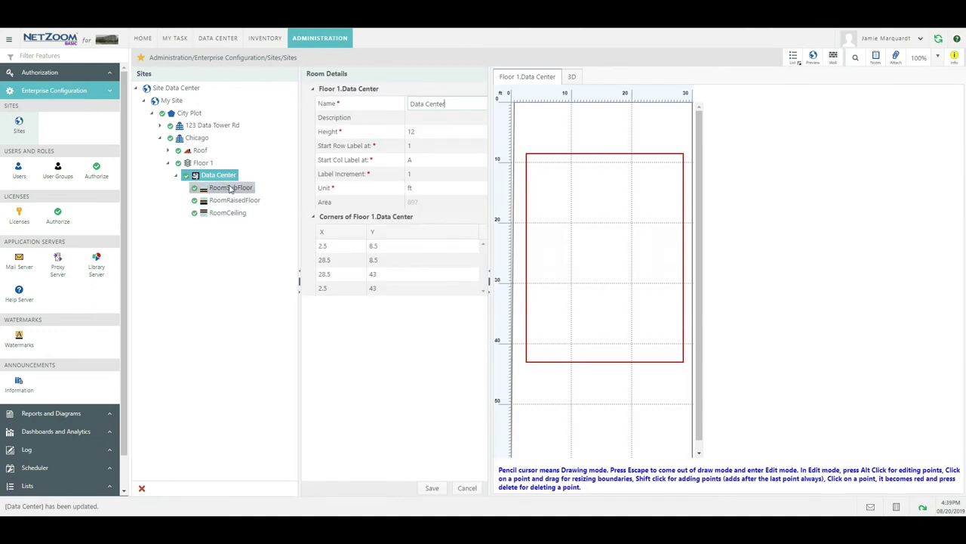
# Review the room's layers and delete the RoomSubFloor layer
pyautogui.click(234, 200)
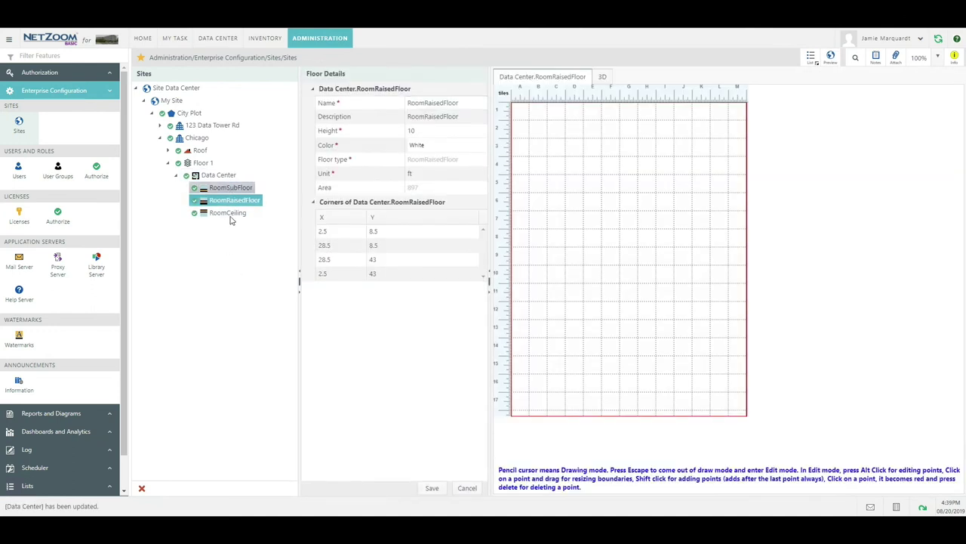
pyautogui.click(235, 213)
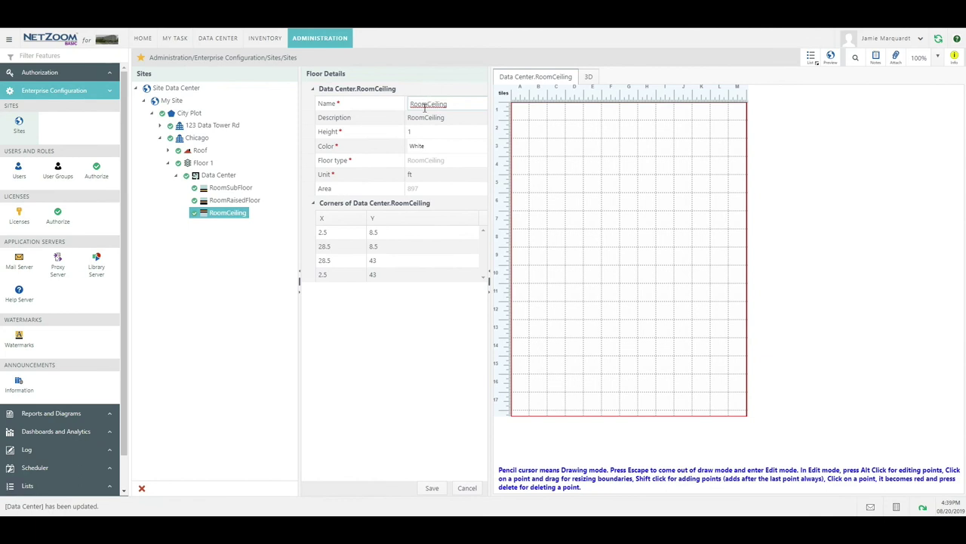
pyautogui.click(243, 189)
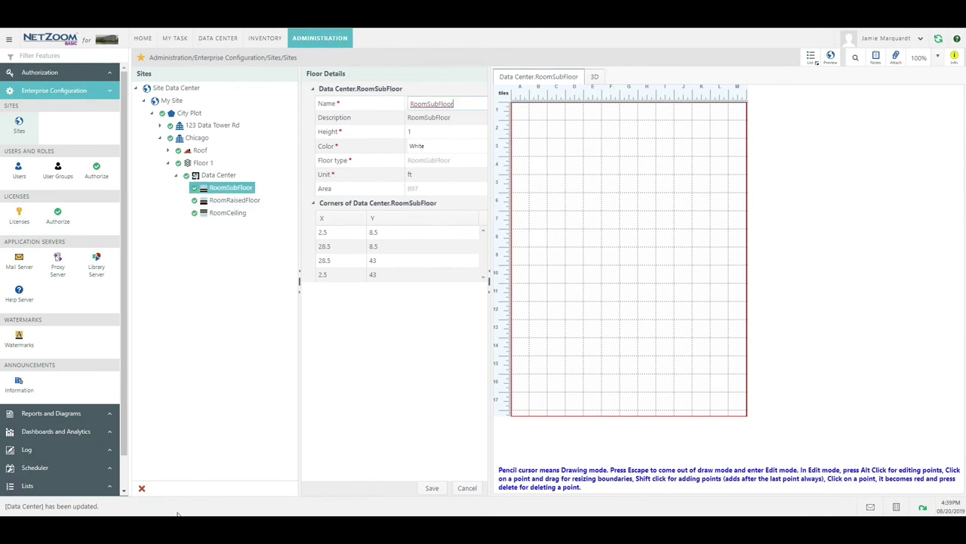
pyautogui.click(142, 489)
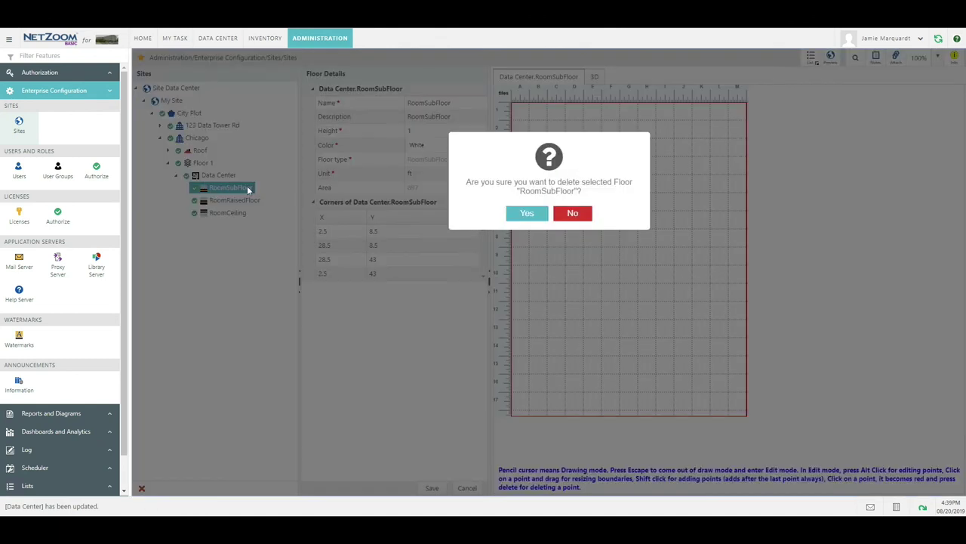
pyautogui.click(527, 214)
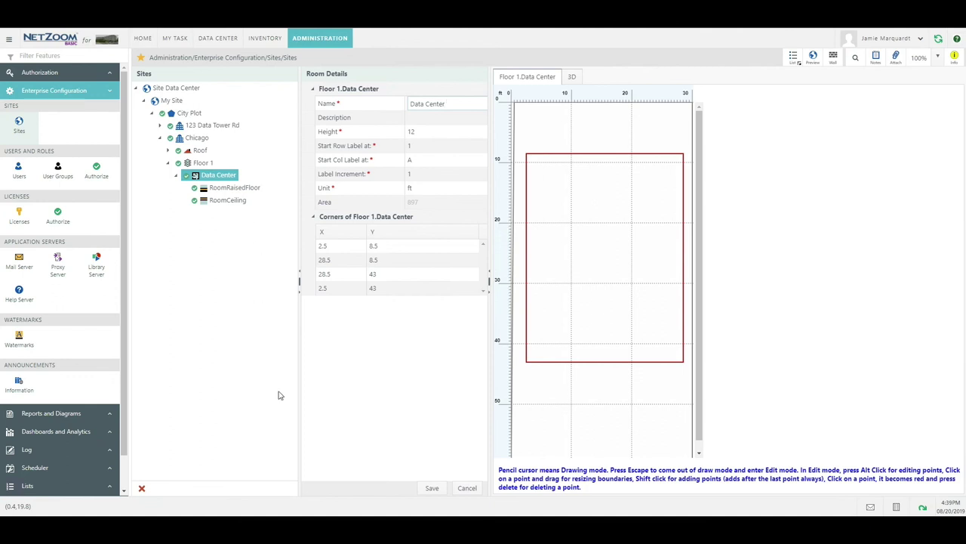
# Add a Lab Room to Floor 1 and draw it from (2,45.5) to (29,59.5), then save
pyautogui.click(202, 163)
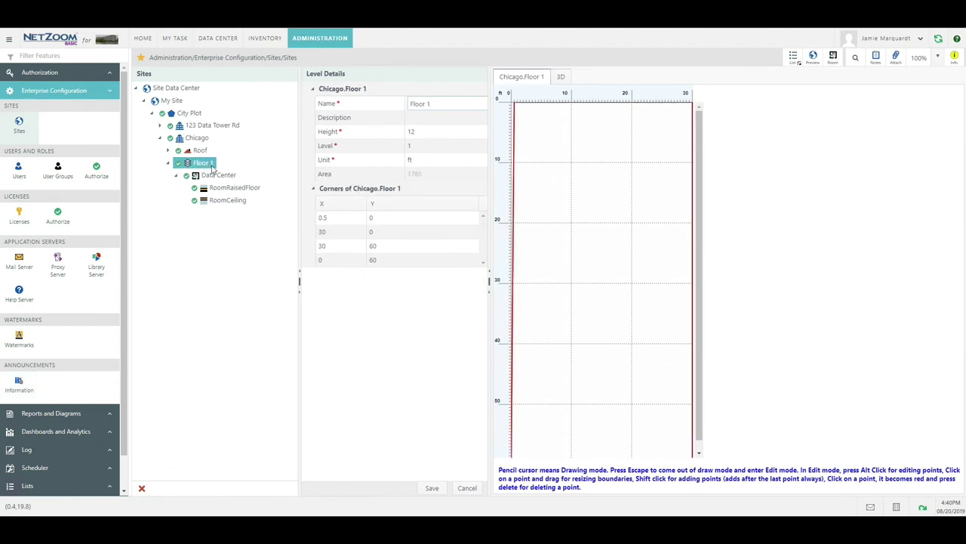
pyautogui.click(837, 62)
pyautogui.write('Lab Room')
pyautogui.press('Return')
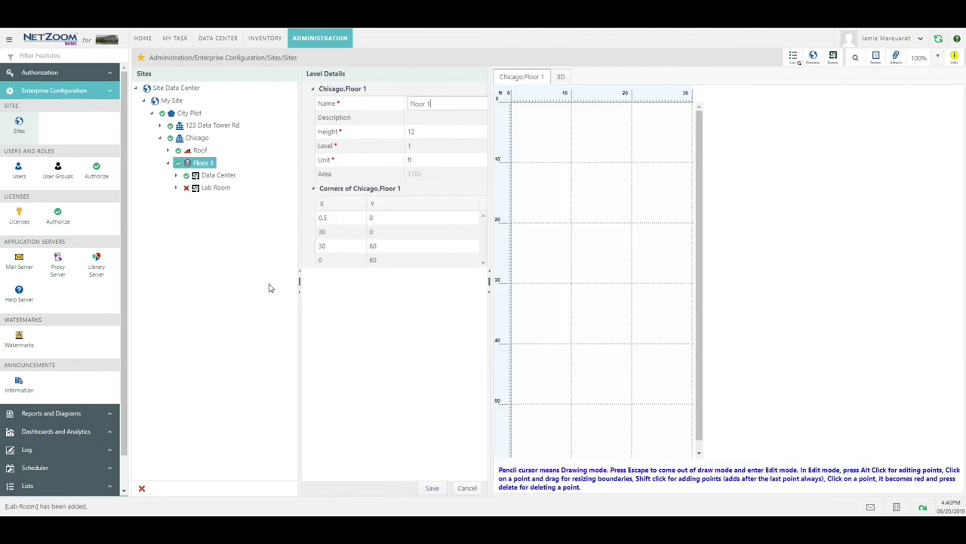
pyautogui.click(216, 188)
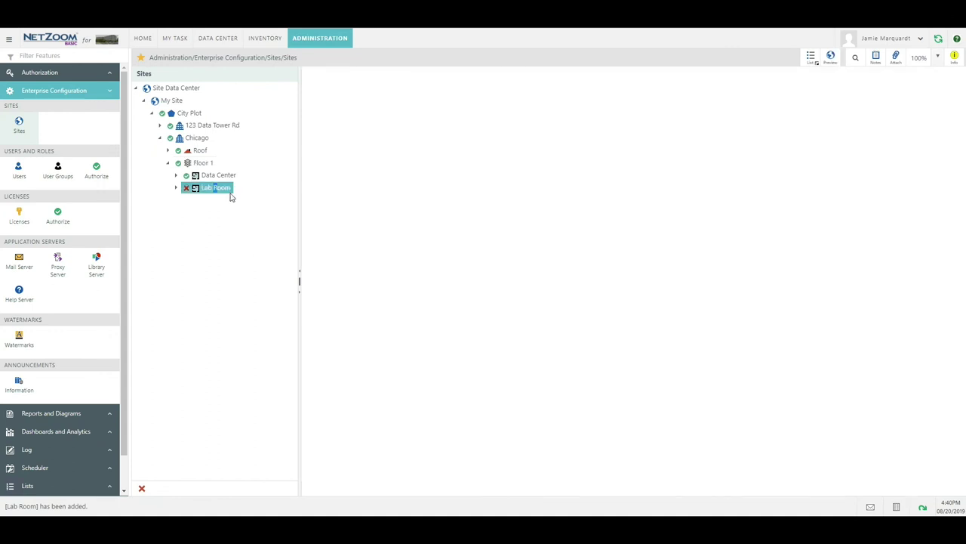
pyautogui.moveTo(556, 368); pyautogui.dragTo(687, 453)
pyautogui.click(428, 491)
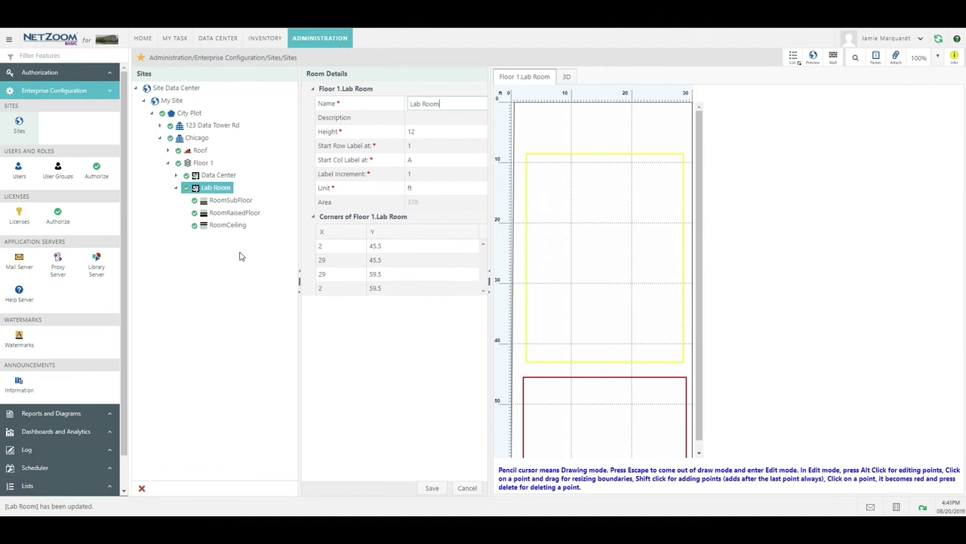
# Add Wall1–Wall4 around the Lab Room and view Wall2's details (x=29, 45.5–59.5, 12 ft high)
pyautogui.click(833, 67)
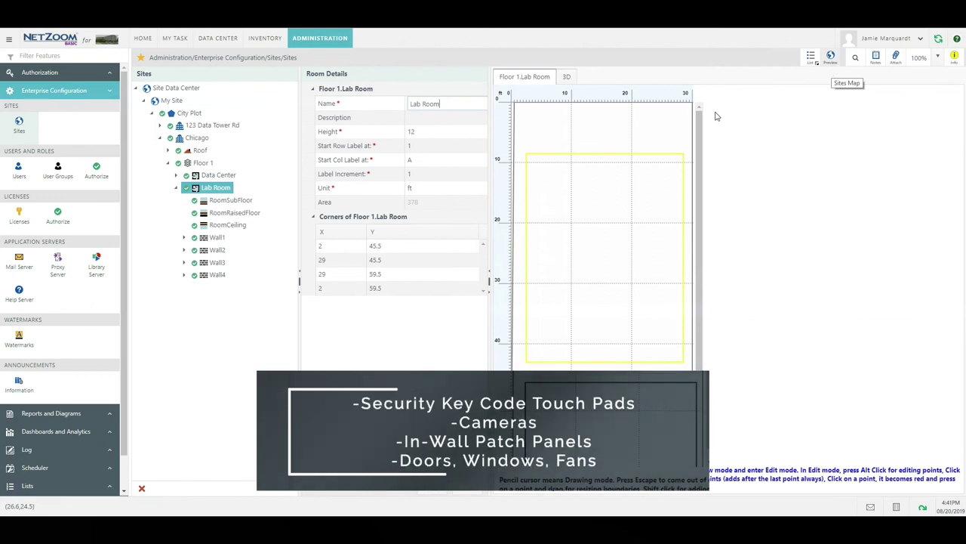
pyautogui.click(216, 252)
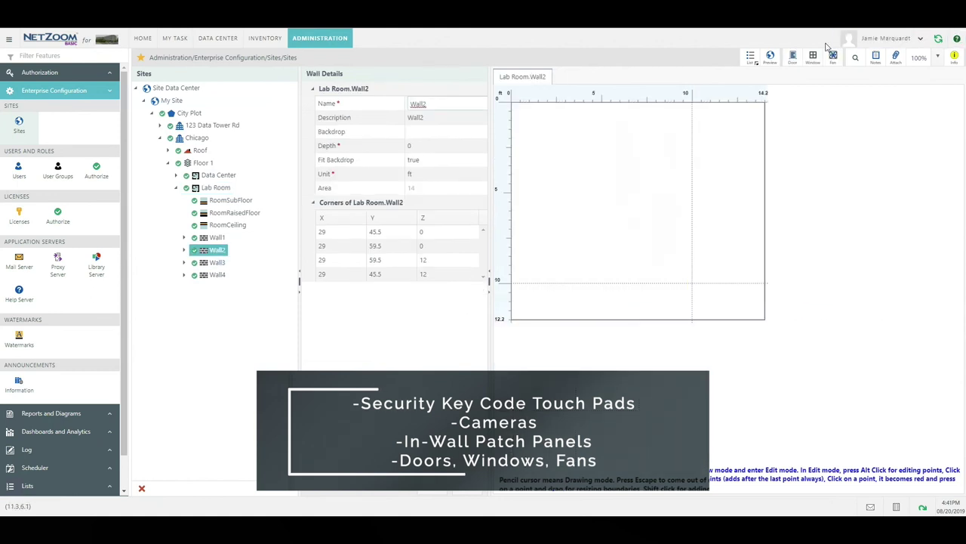